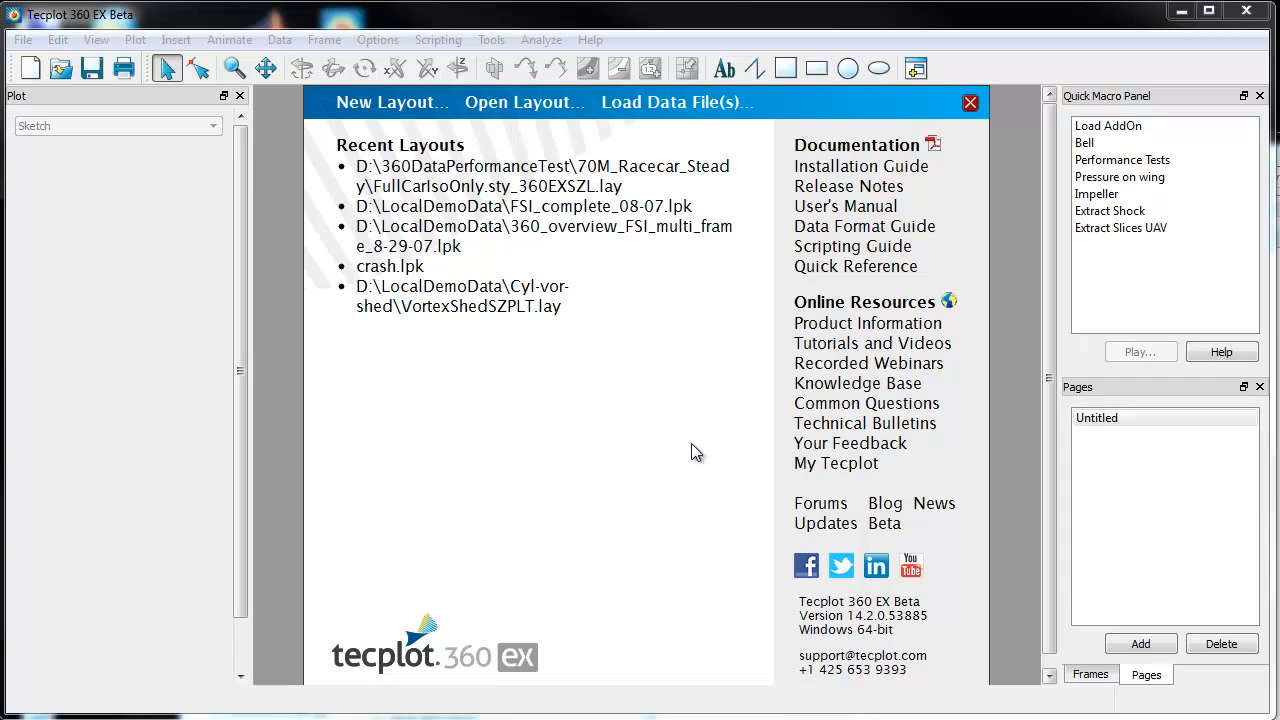
Load the data file data.plt from the M_0.267_A_-10_B_0 folder among the recent places
click(687, 103)
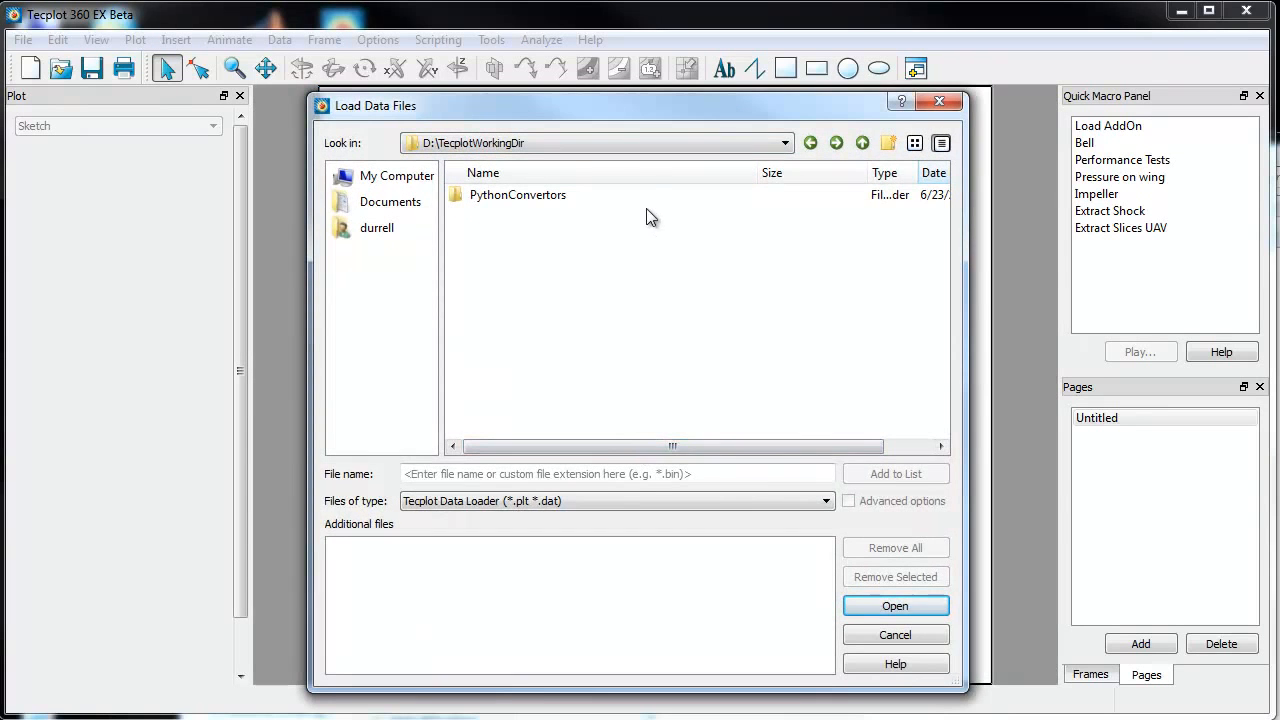
click(623, 148)
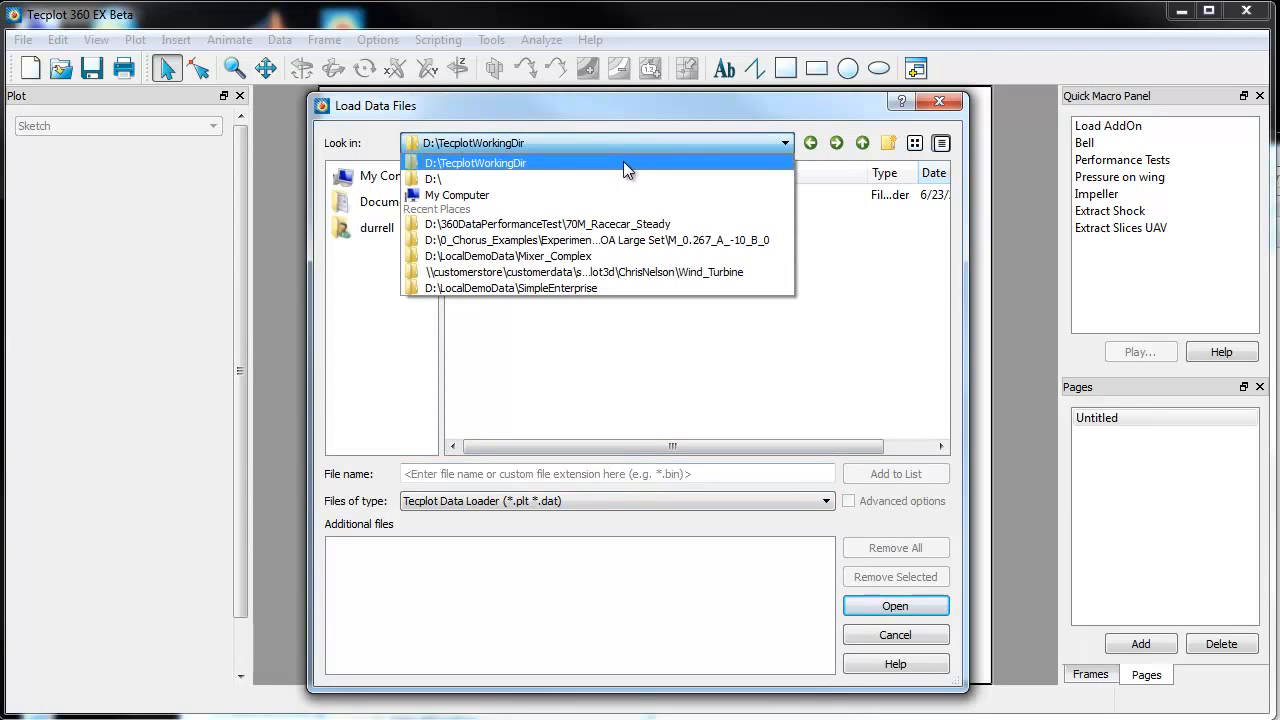
click(626, 240)
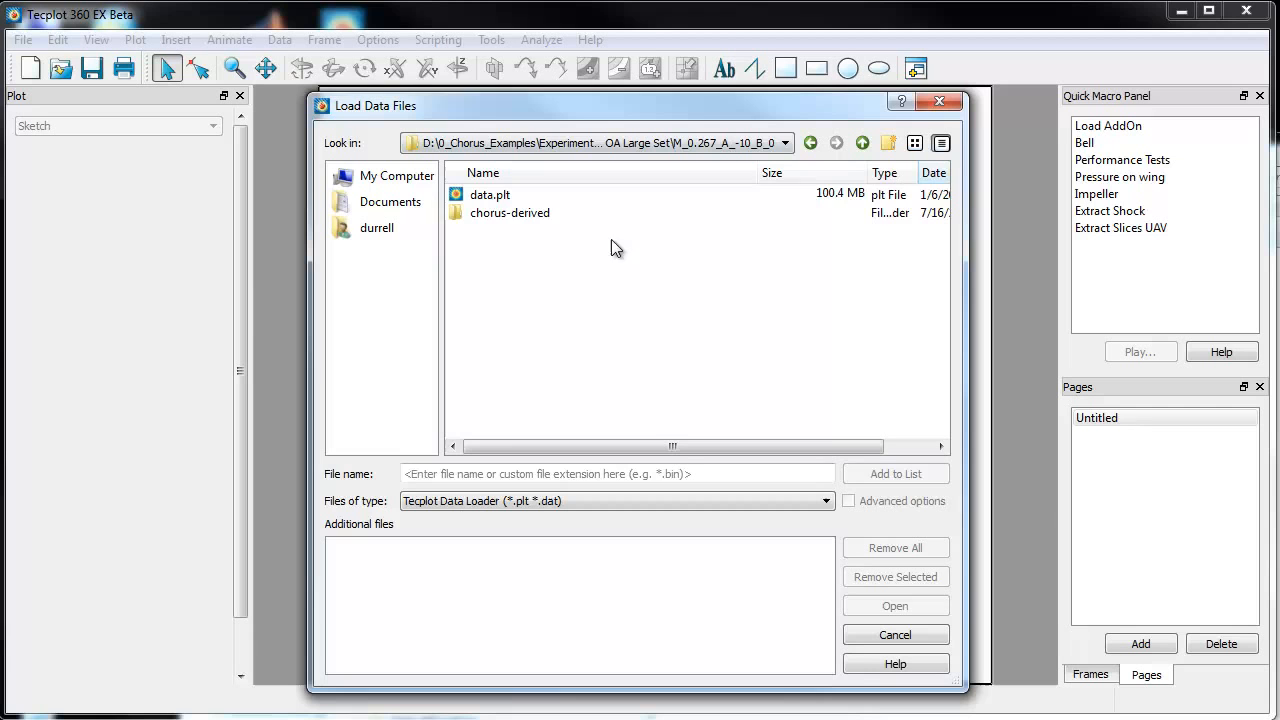
click(488, 196)
click(893, 607)
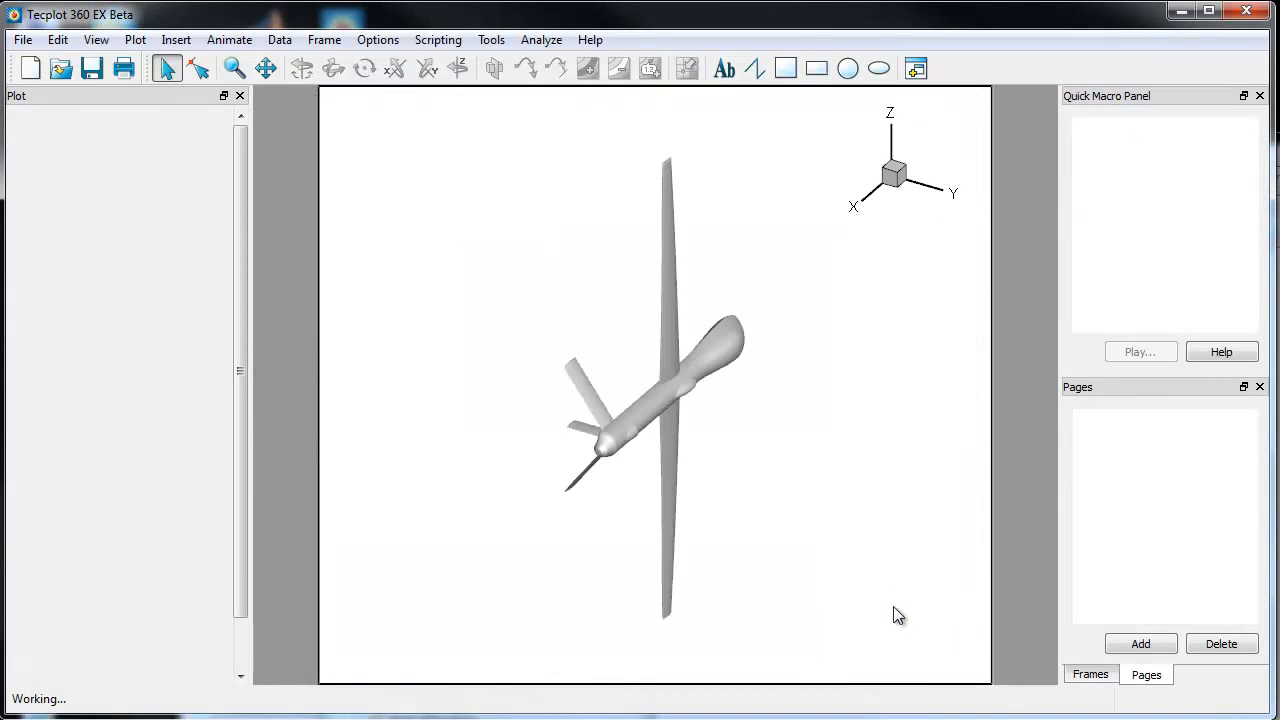
Show the mesh on the wing-right zone of the aircraft in its default colour
middle_drag(877, 604, 651, 486)
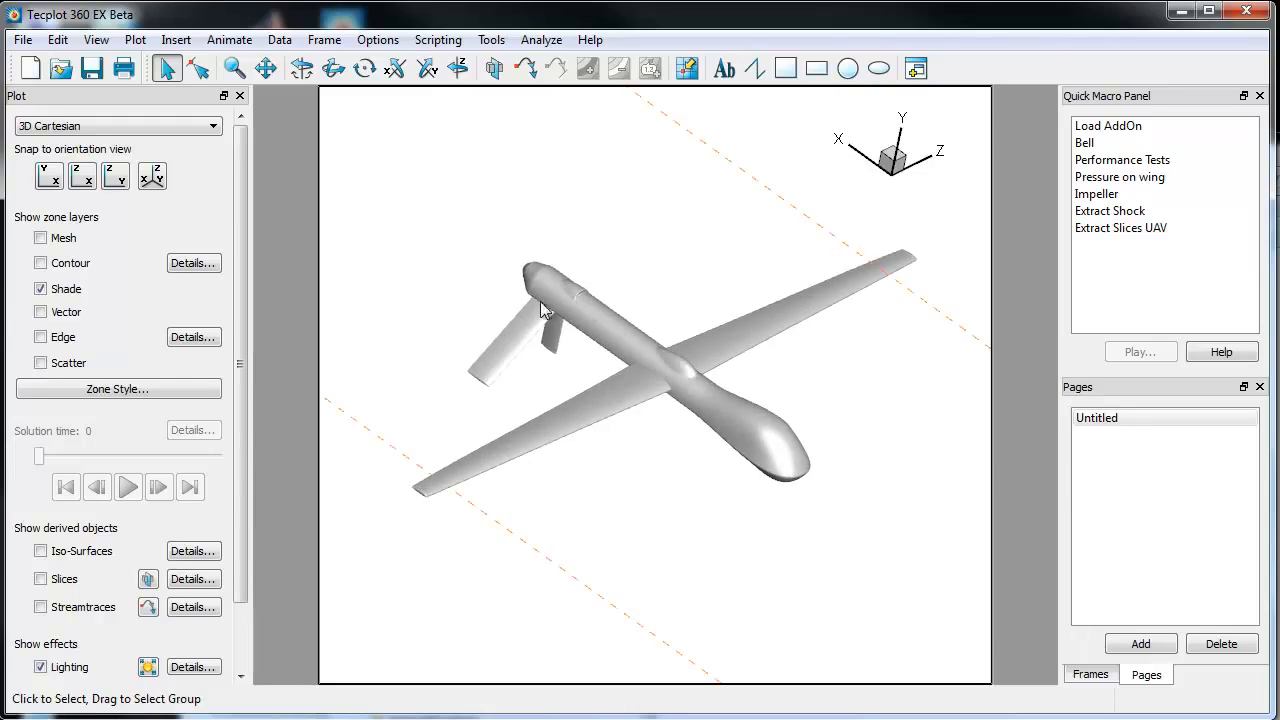
middle_drag(536, 492, 517, 521)
right_click(572, 436)
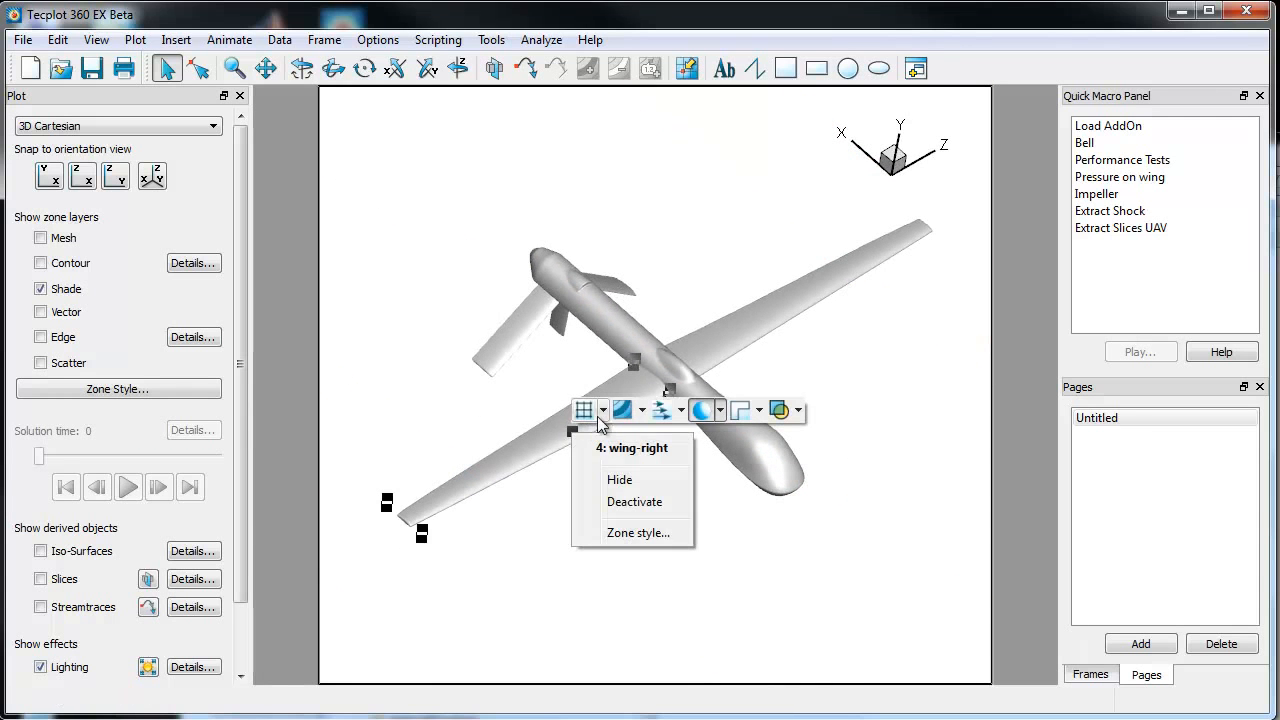
click(594, 412)
Show the mesh on the wing-left zone in red and on the fuselage zone in bright green
right_click(732, 333)
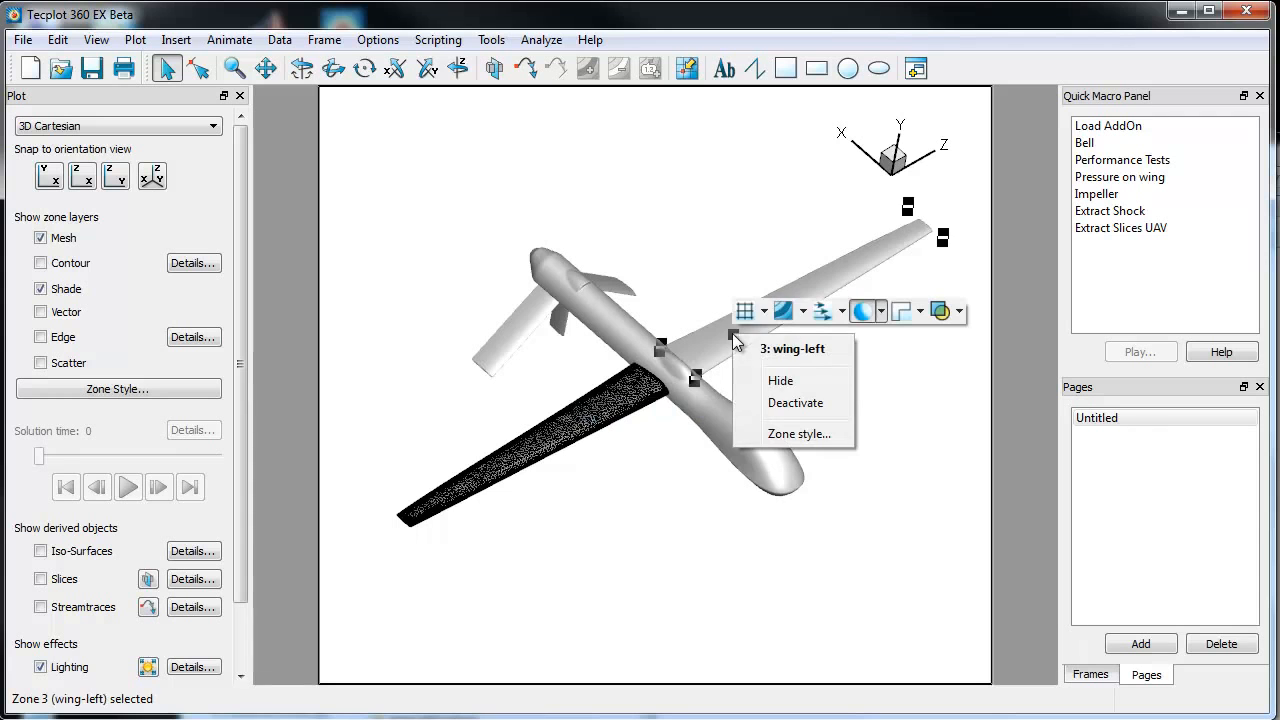
click(764, 313)
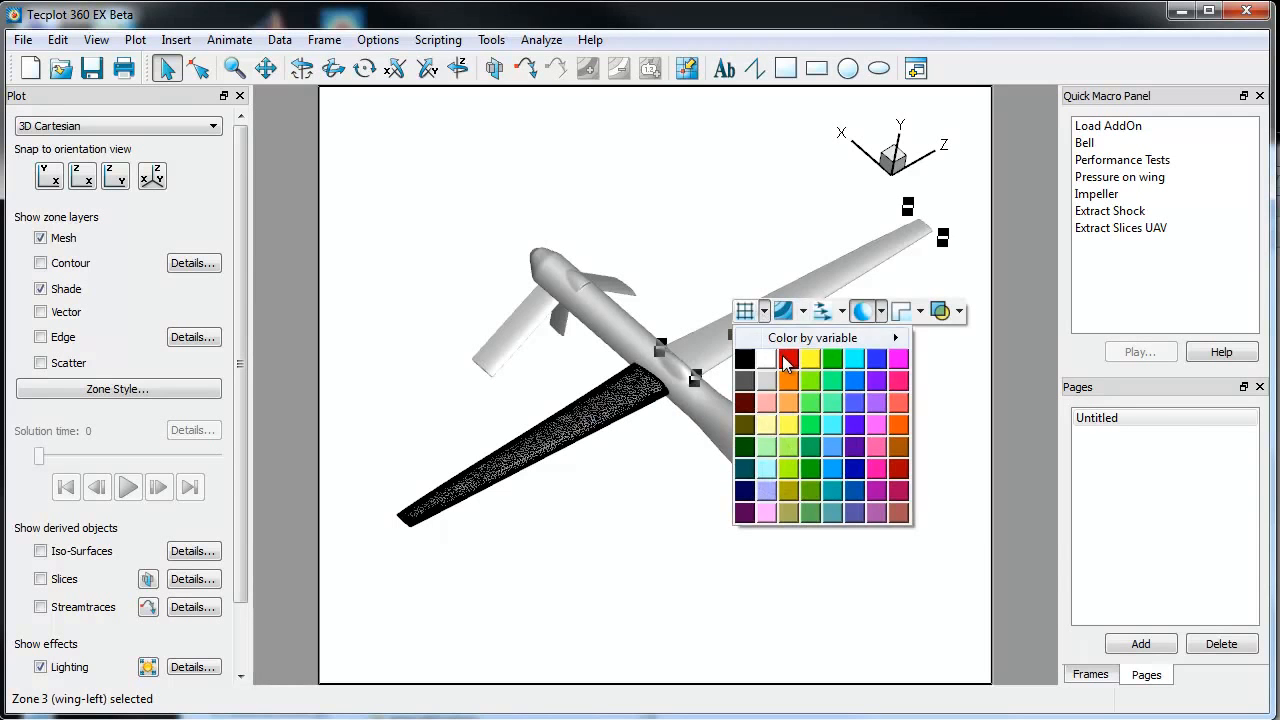
click(786, 360)
right_click(764, 443)
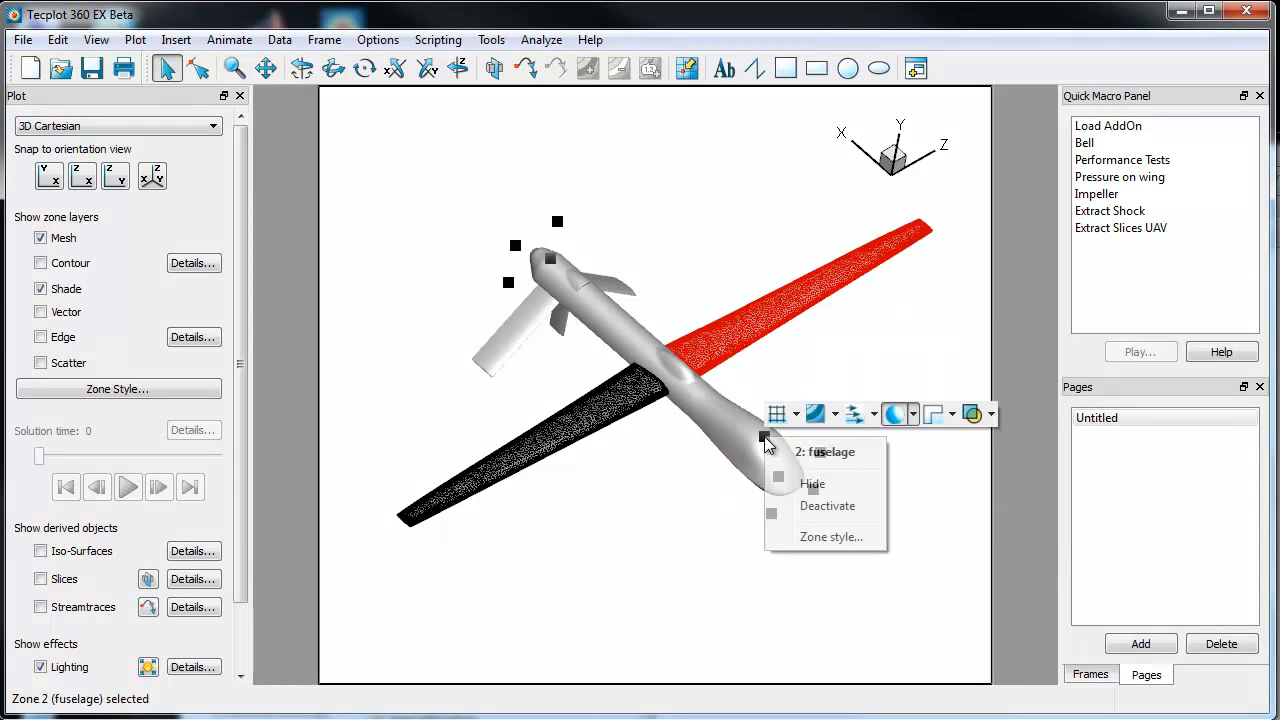
click(797, 414)
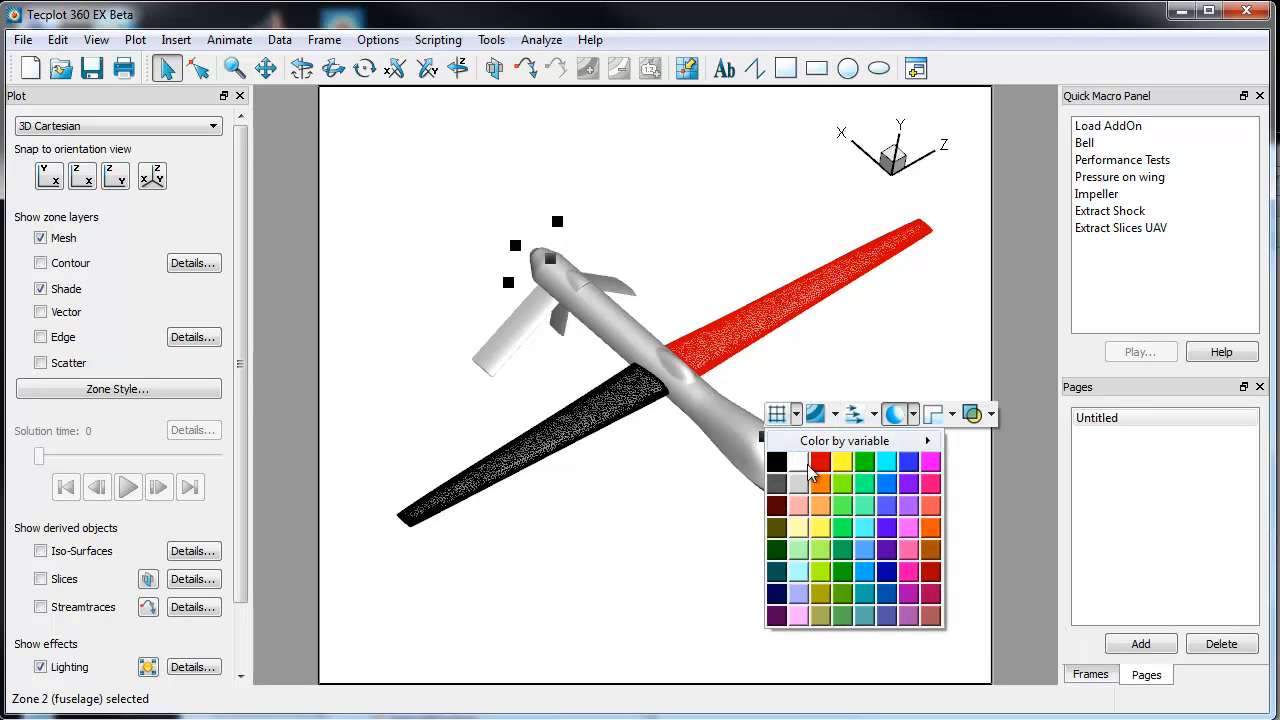
click(862, 484)
Show the mesh on the tail-right zone in dark purple and on the tail-center zone in crimson
ctrl+right_drag(533, 480, 590, 459)
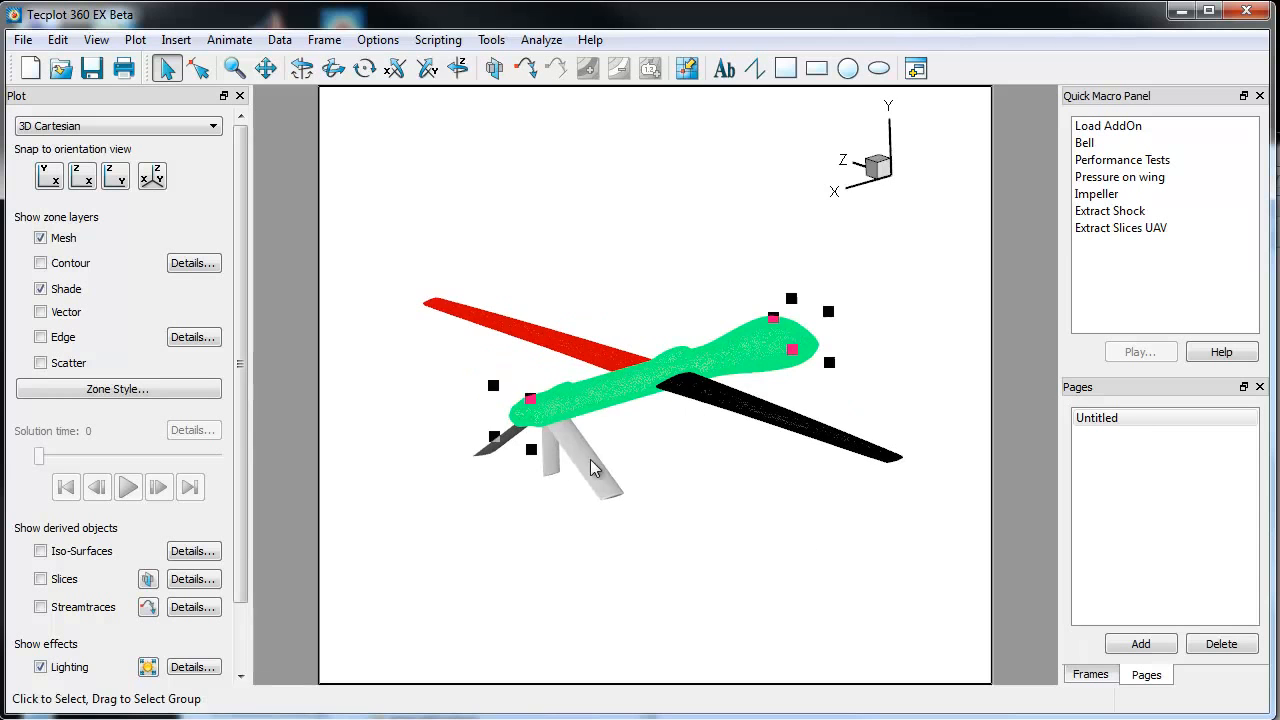
right_click(573, 452)
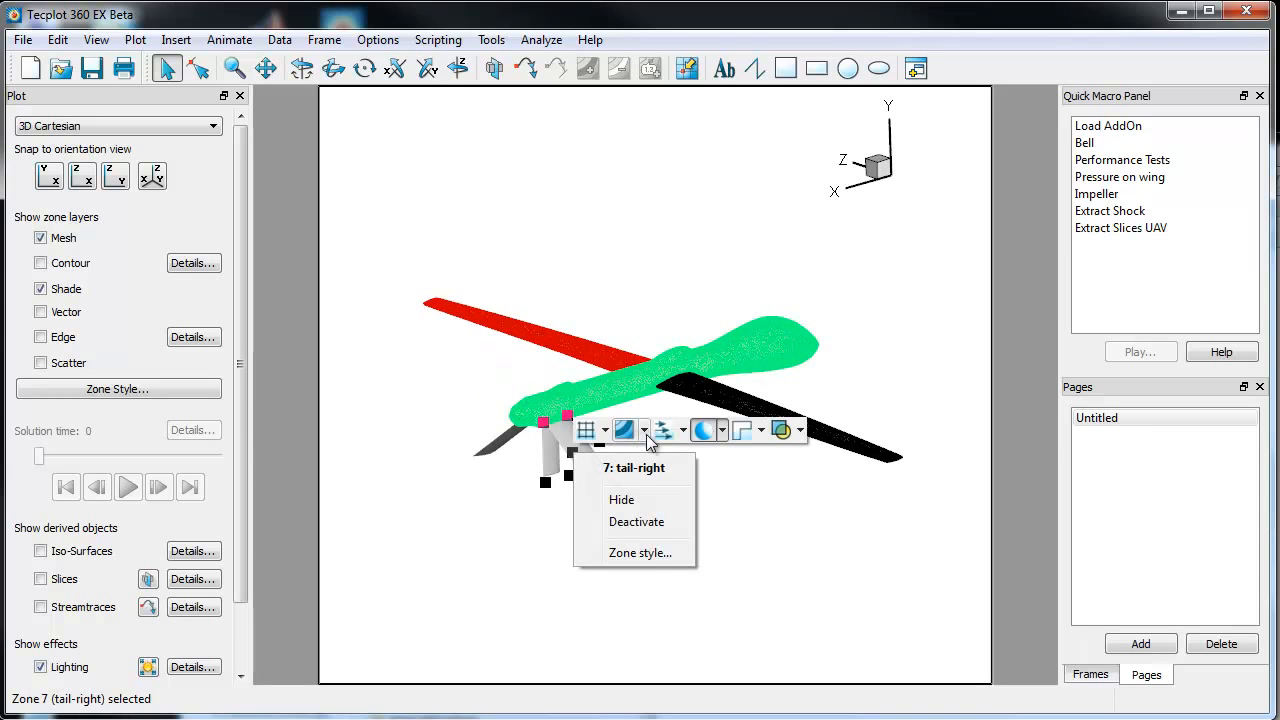
click(605, 430)
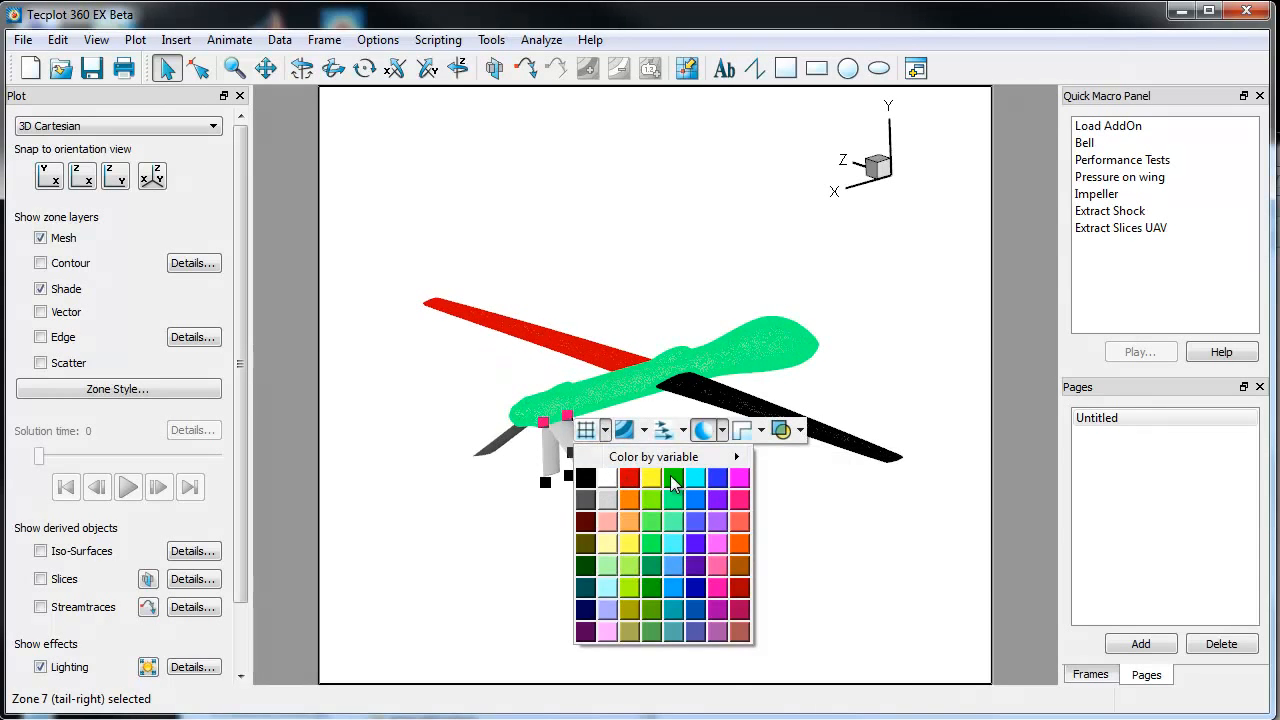
click(701, 567)
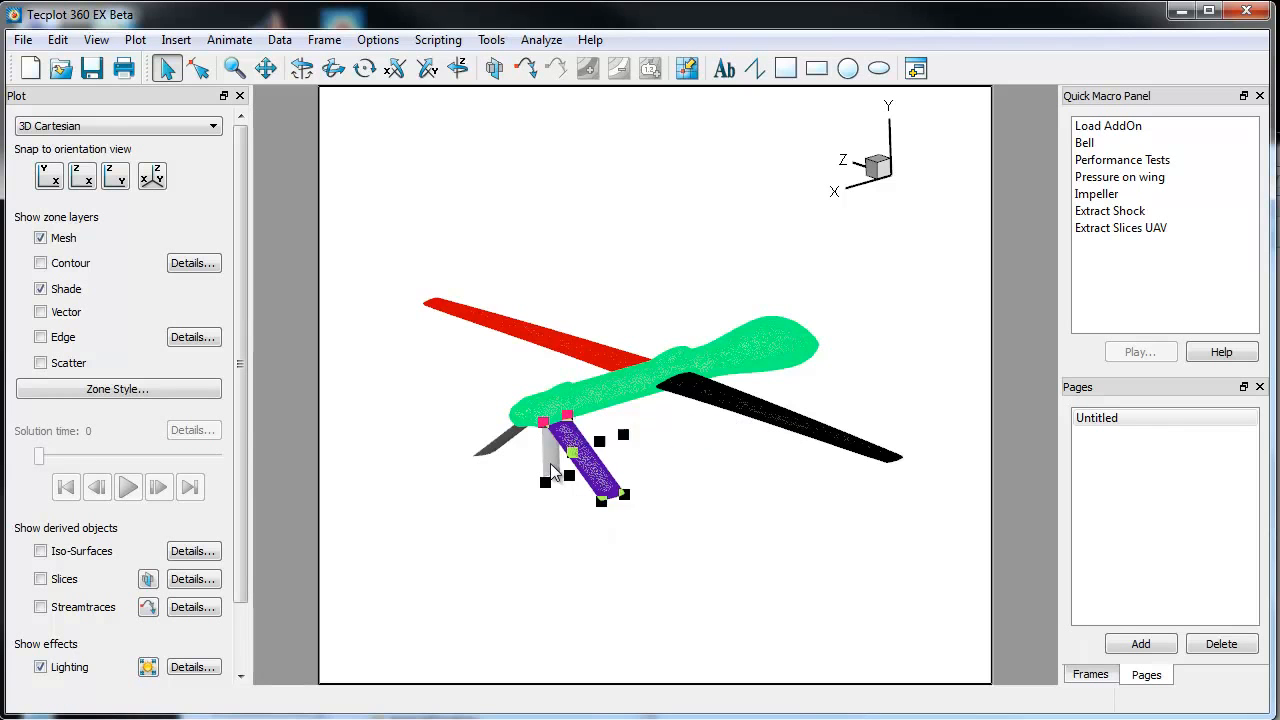
right_click(550, 463)
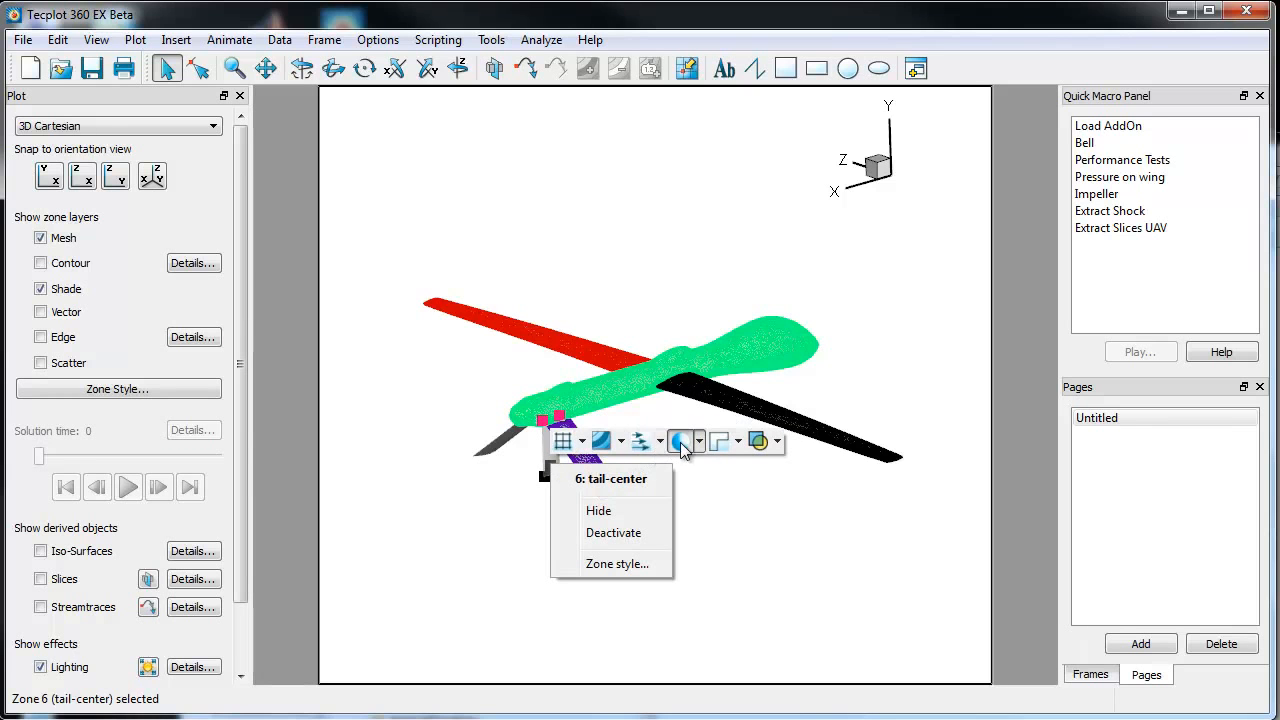
click(582, 441)
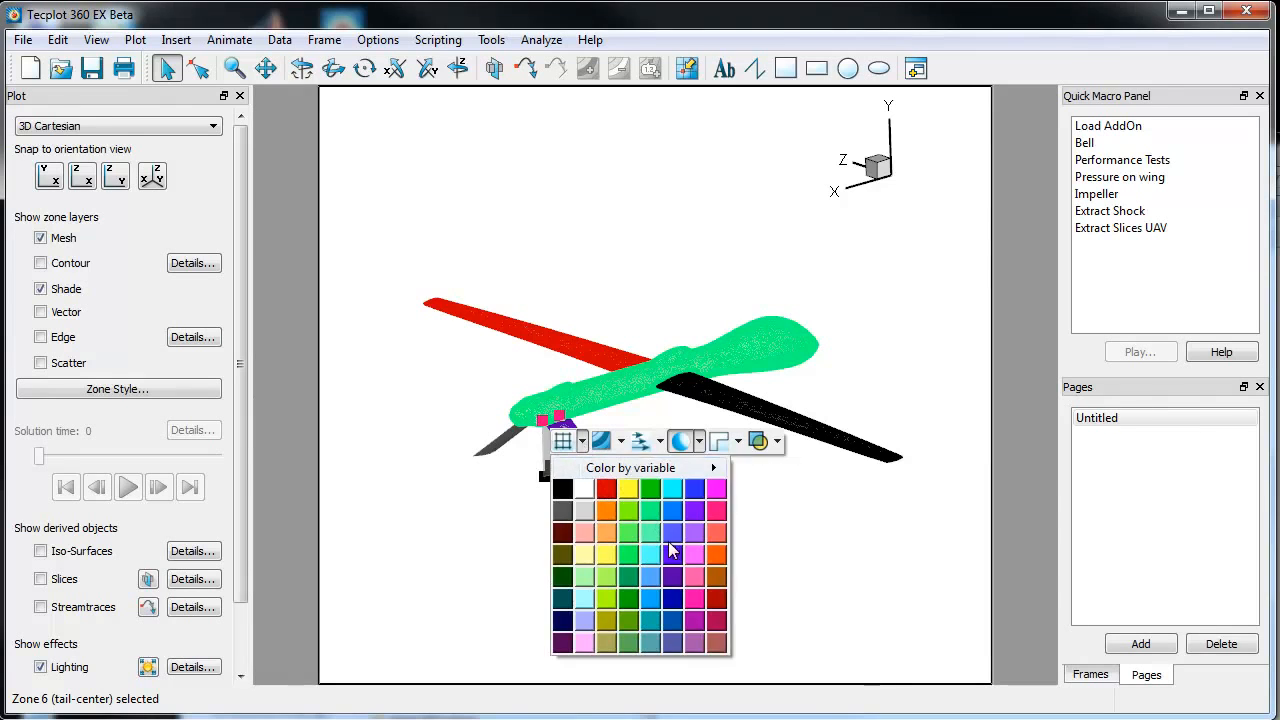
click(717, 626)
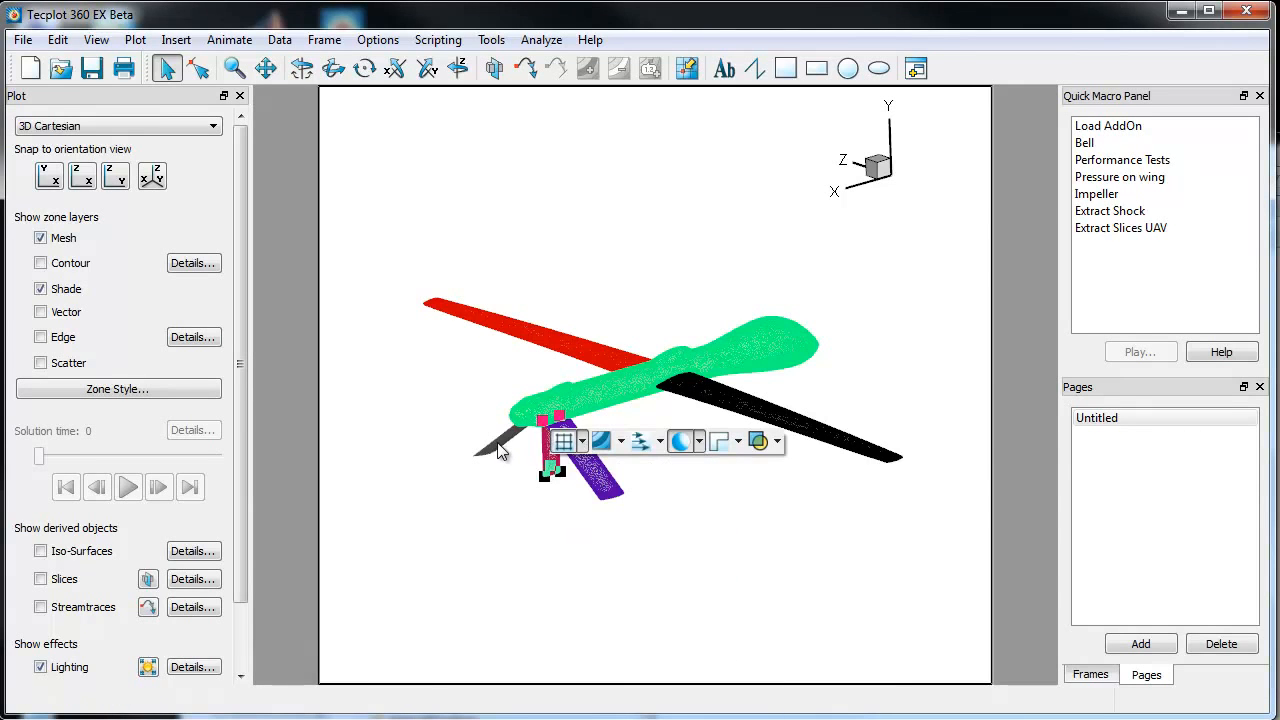
Show the mesh on the tail-left zone in white
right_click(500, 442)
click(528, 417)
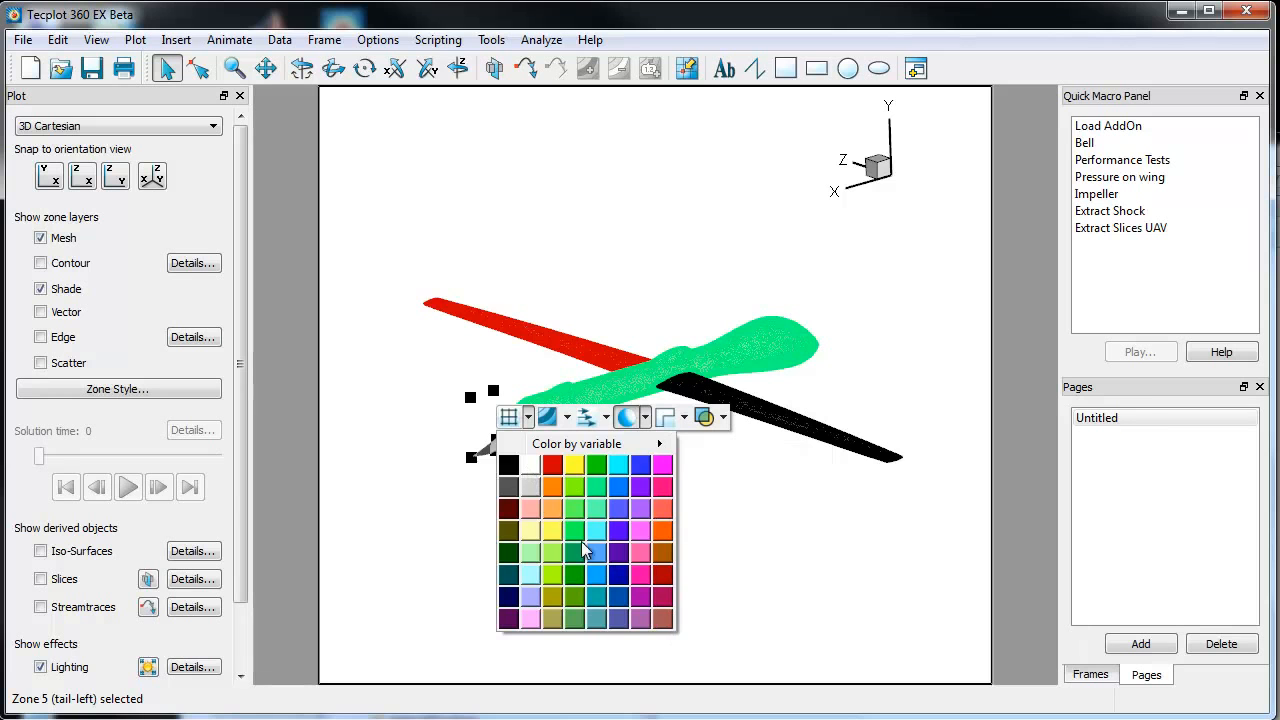
click(531, 469)
Try showing the mesh of the volume_mesh zone in light grey, and undo it
middle_drag(530, 507, 630, 472)
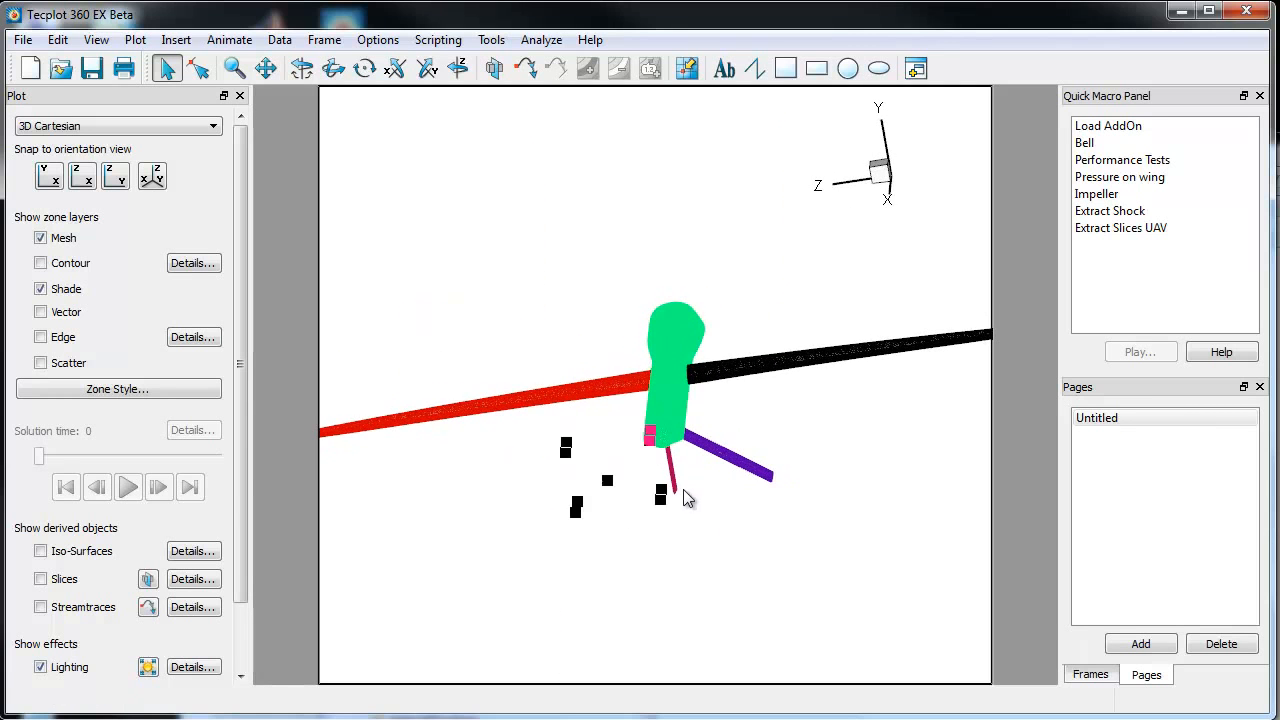
right_click(628, 477)
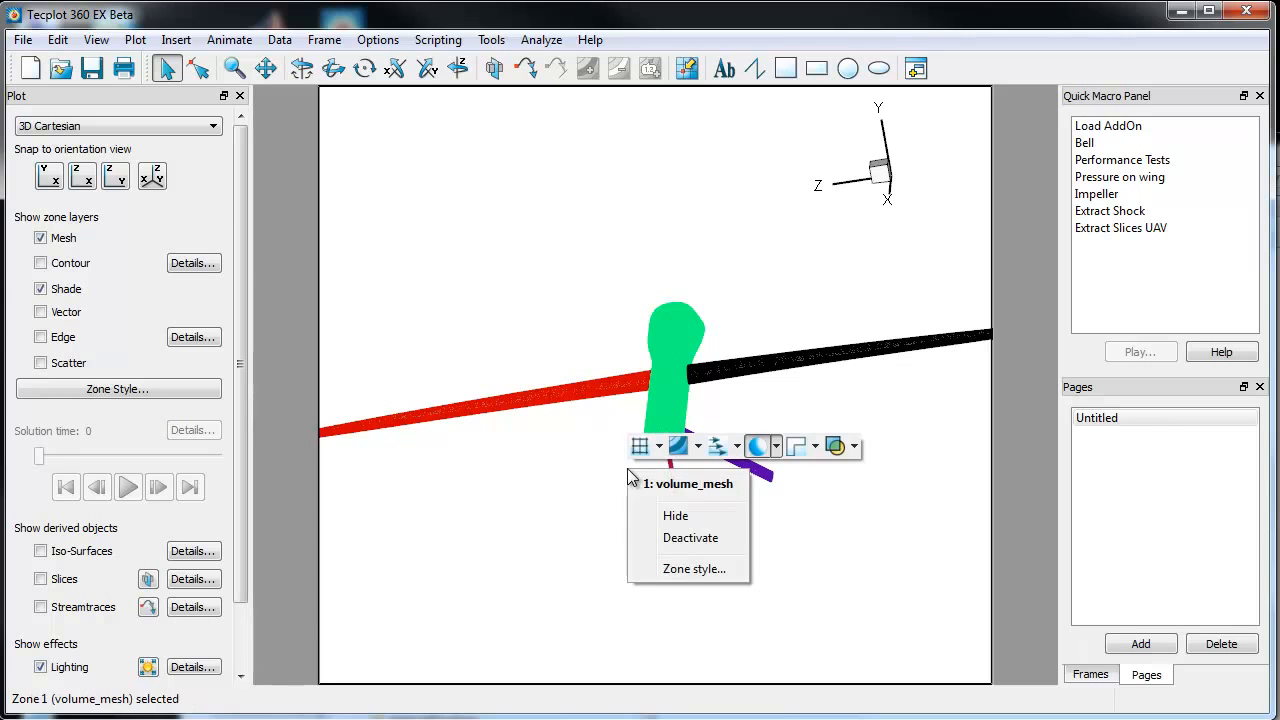
click(660, 448)
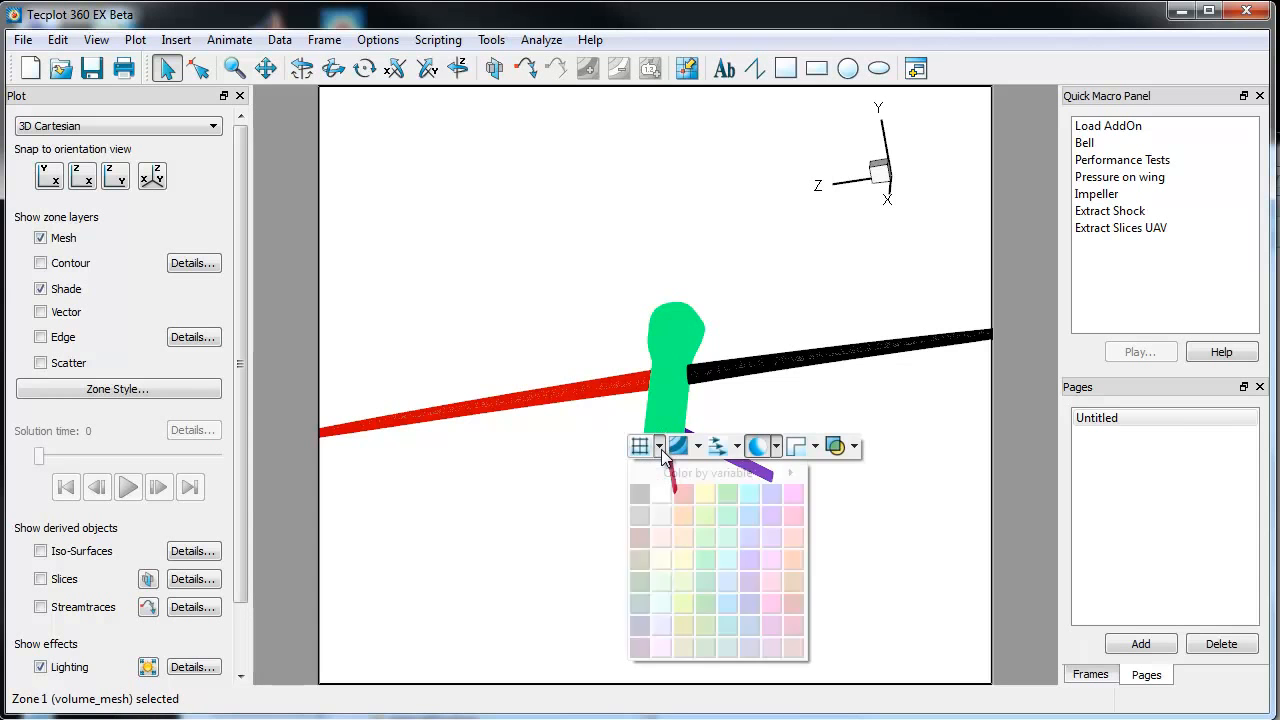
click(662, 515)
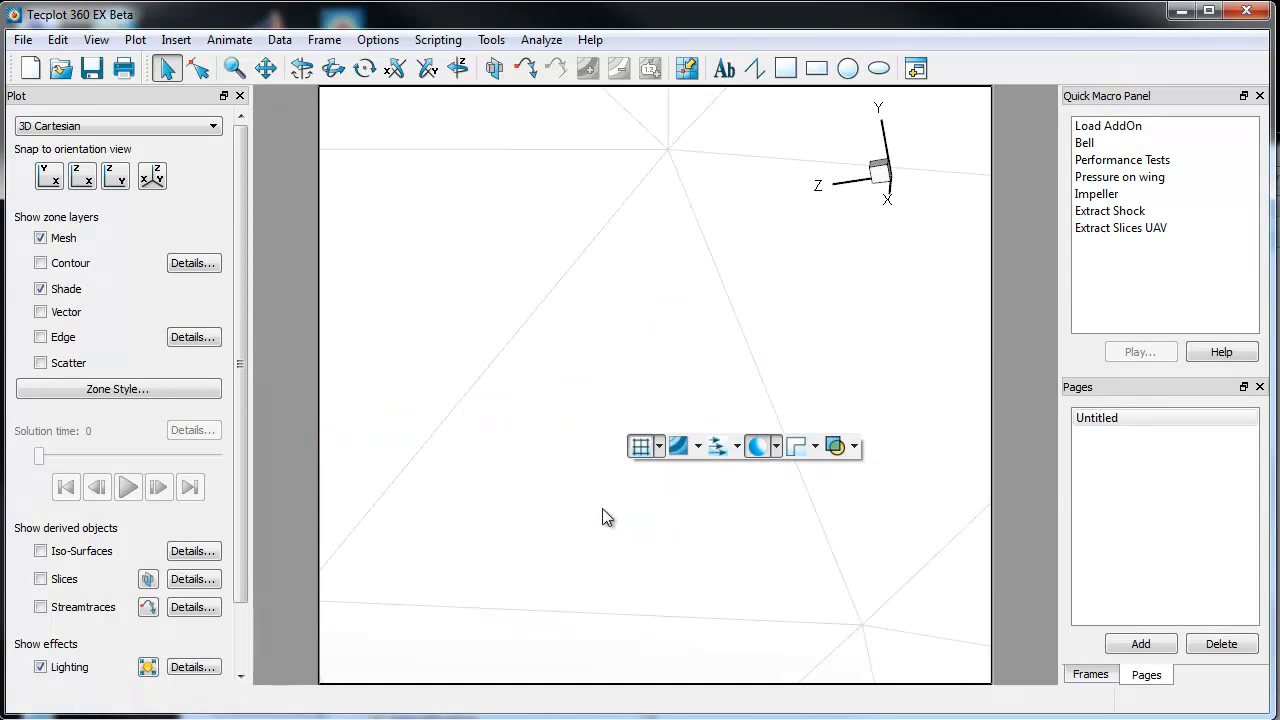
middle_drag(623, 471, 726, 506)
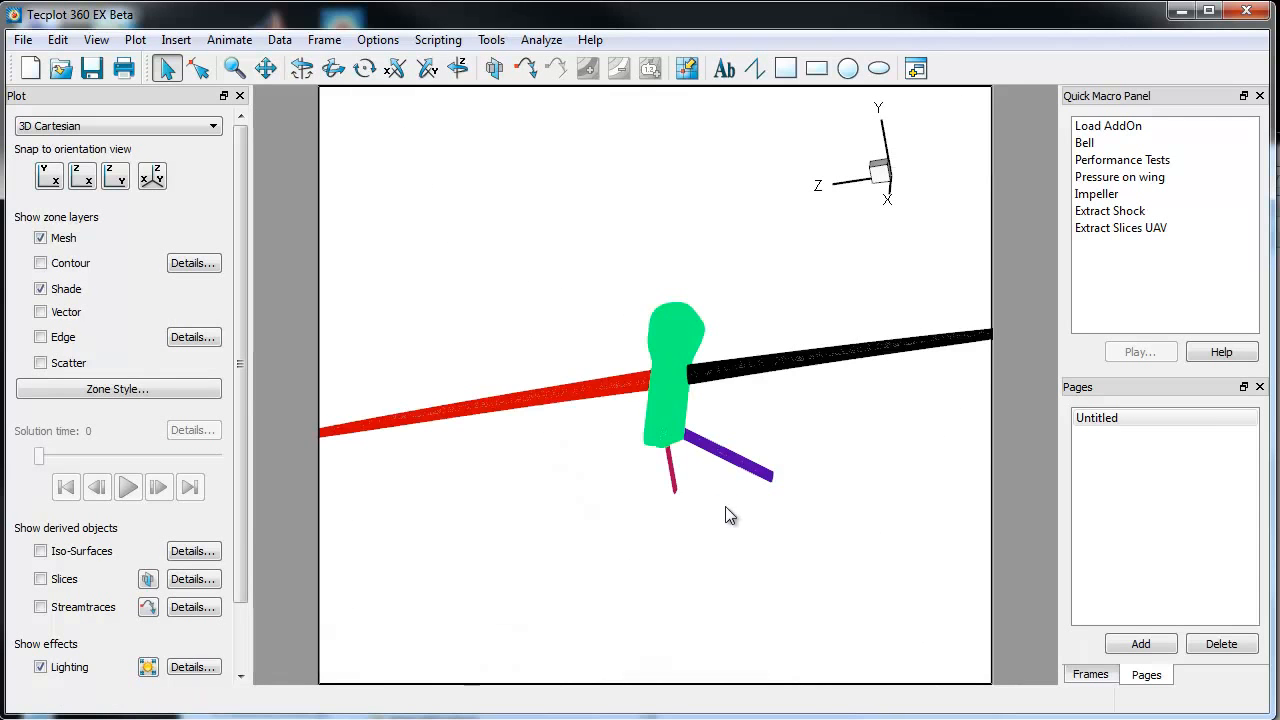
right_click(629, 466)
click(615, 479)
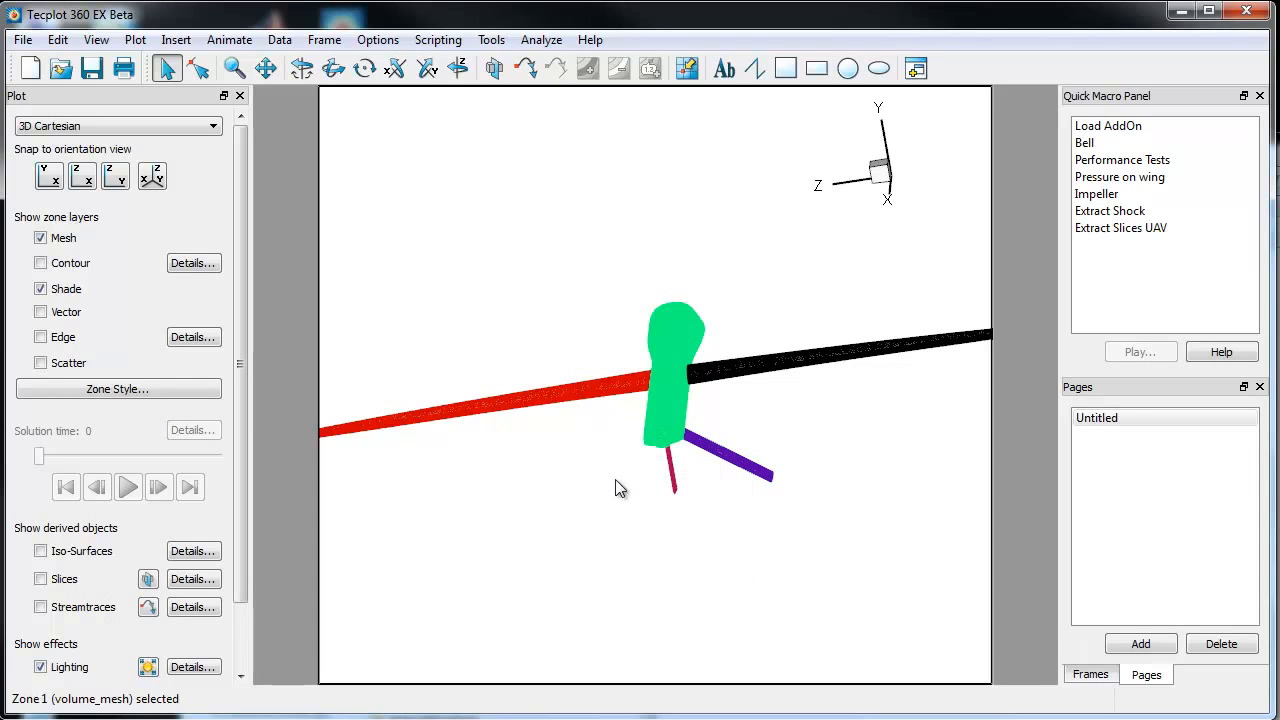
click(635, 467)
Set the mesh colour of the tail-left zone to brownish red
ctrl+right_drag(635, 467, 867, 414)
right_click(772, 445)
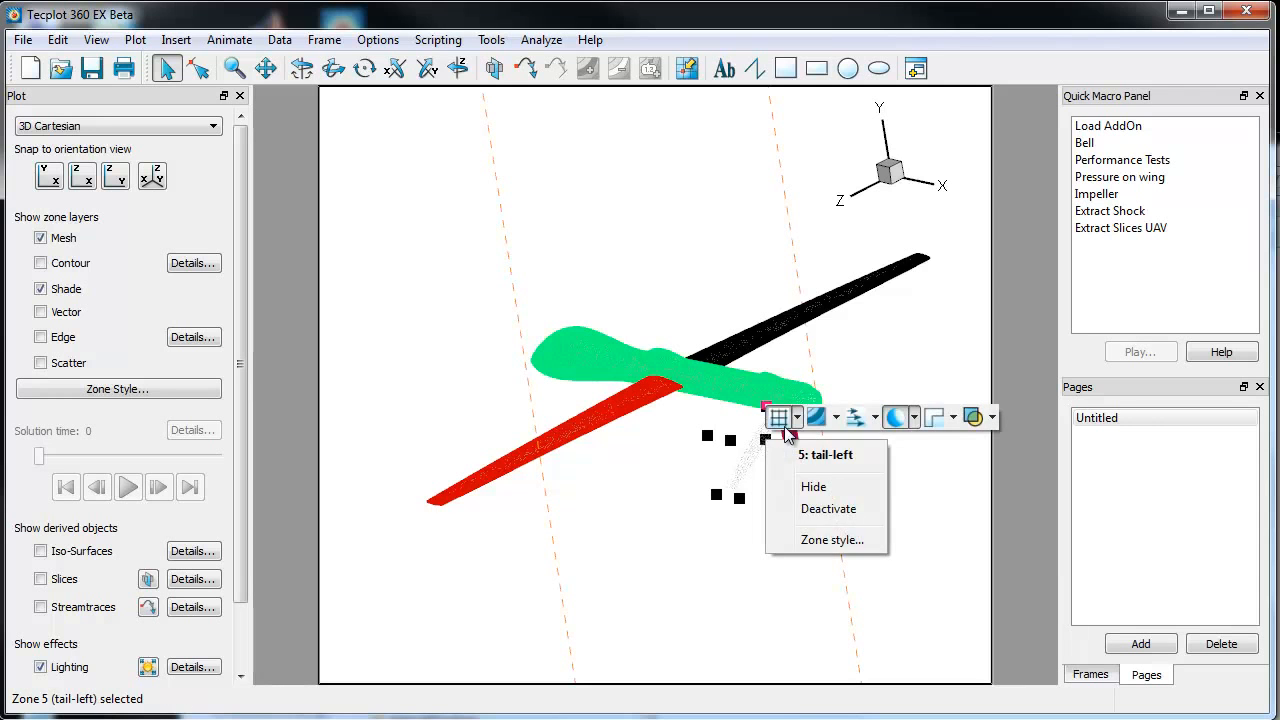
click(797, 418)
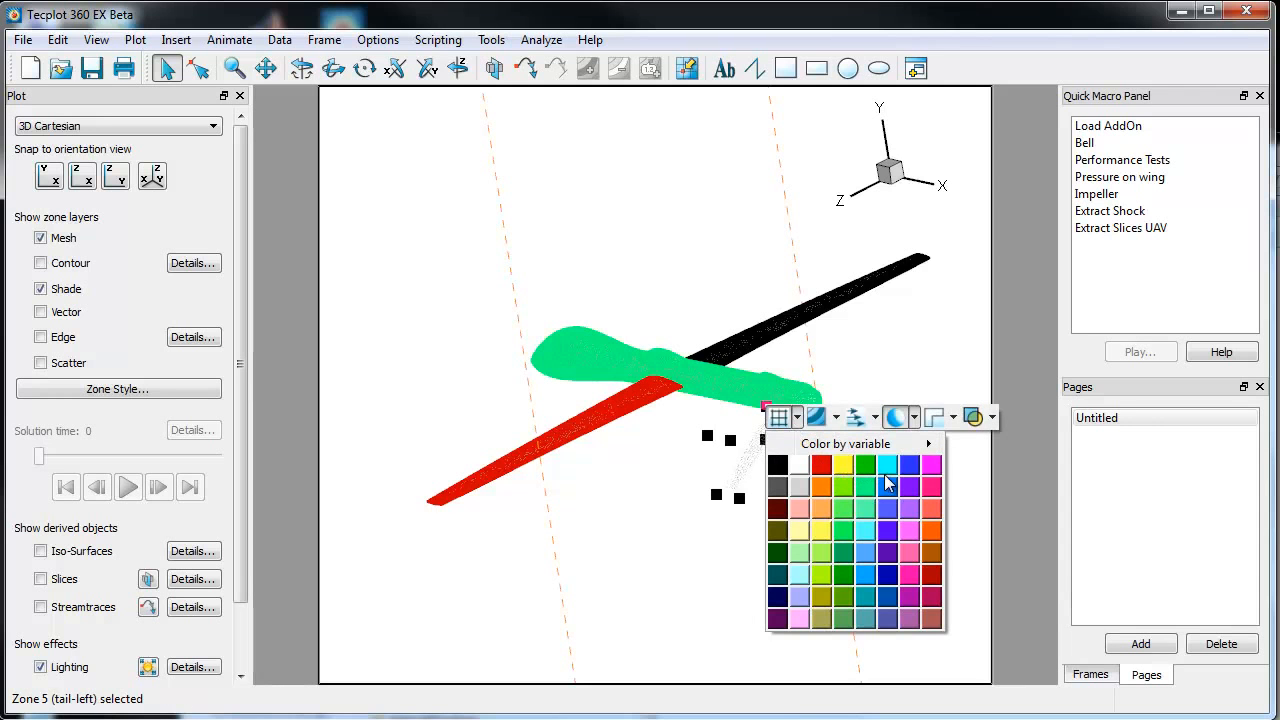
click(931, 618)
Hide the tail-right and tail-center zones of the aircraft
mouse_move(812, 525)
ctrl+right_down()
mouse_move(565, 544)
mouse_move(523, 529)
mouse_move(617, 534)
mouse_move(540, 529)
mouse_move(590, 556)
mouse_move(511, 507)
ctrl+right_up()
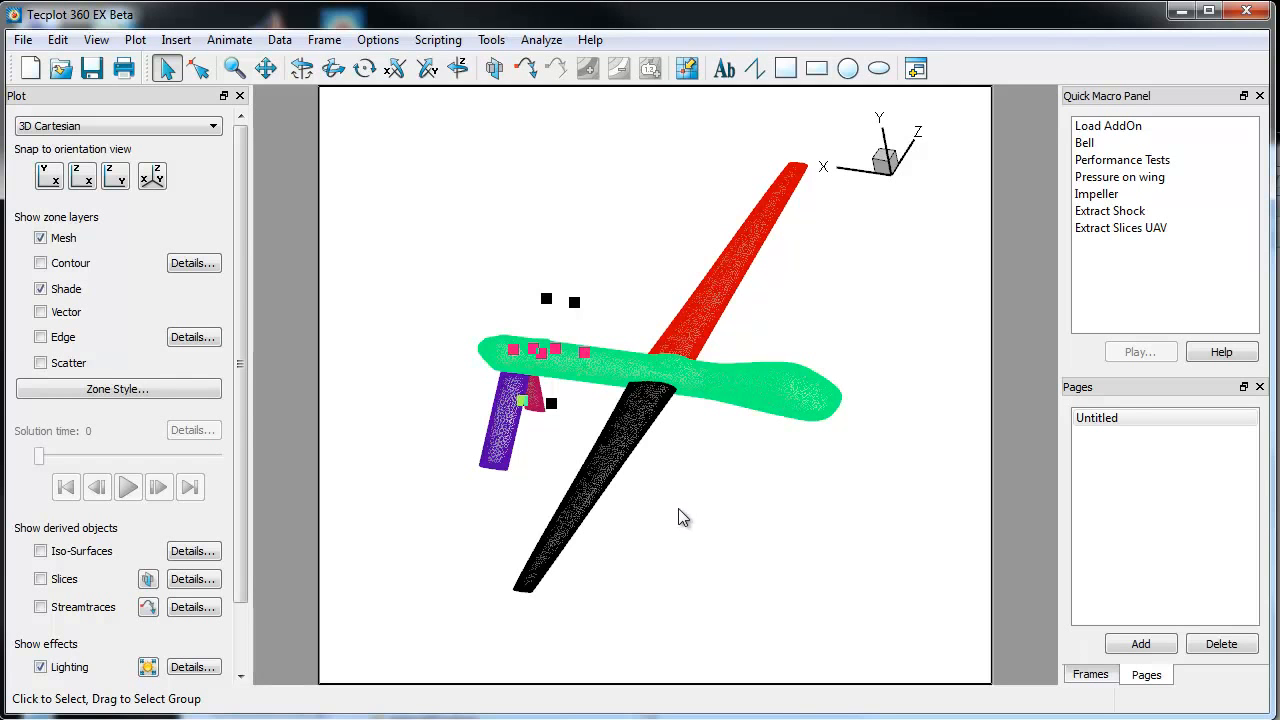
scroll(648, 495, up, 3)
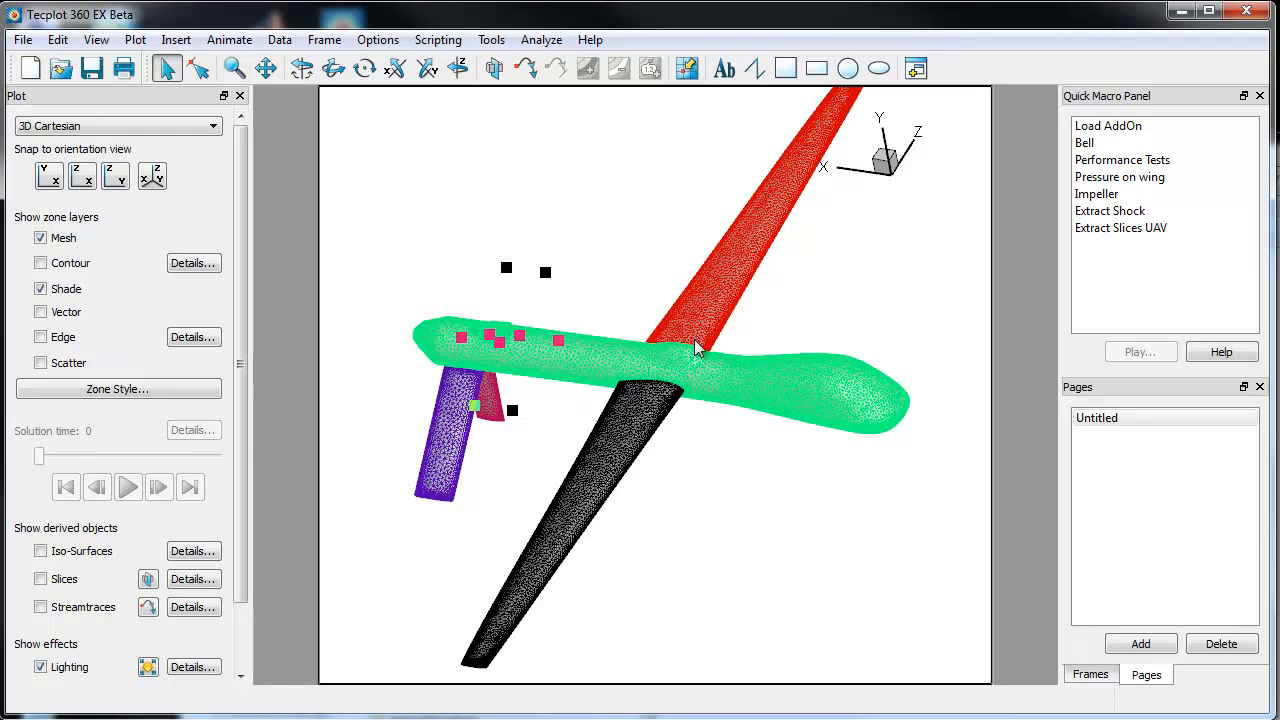
double_click(389, 271)
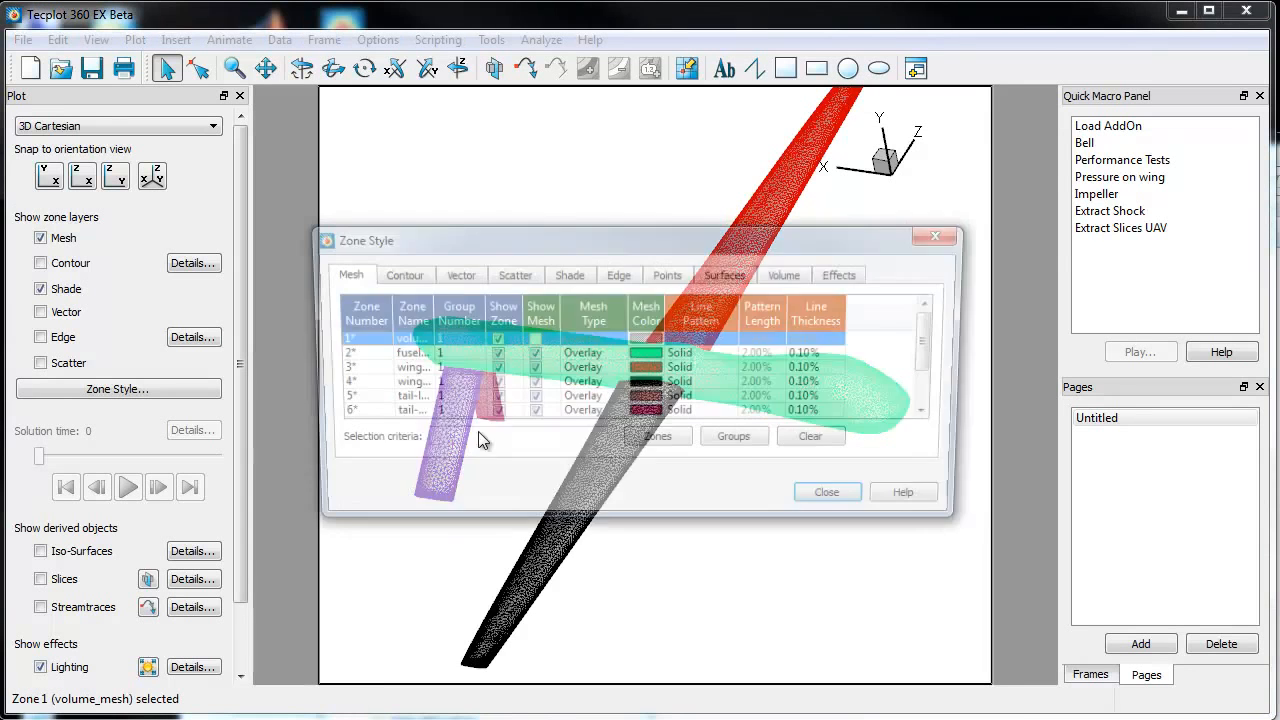
click(845, 501)
drag(394, 262, 487, 486)
right_click(478, 406)
click(500, 418)
Hide the fuselage zone and the red wing-left zone
right_click(507, 360)
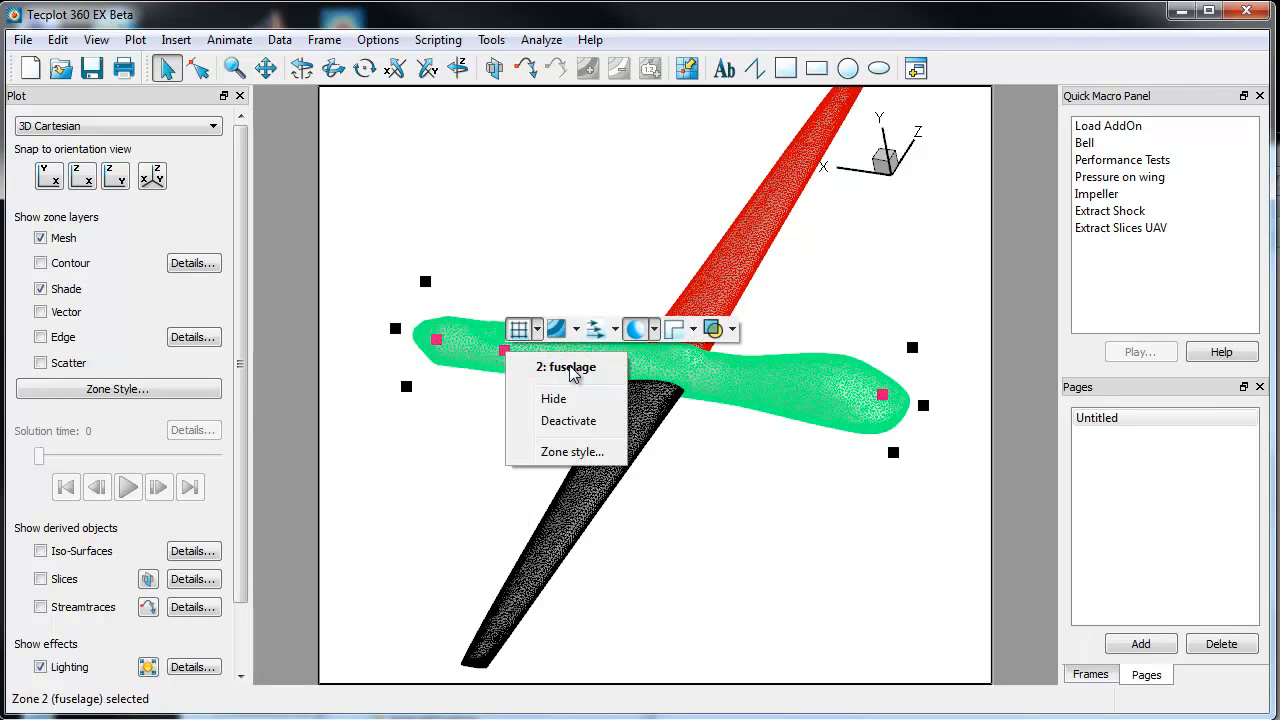
click(563, 394)
right_click(697, 302)
click(745, 349)
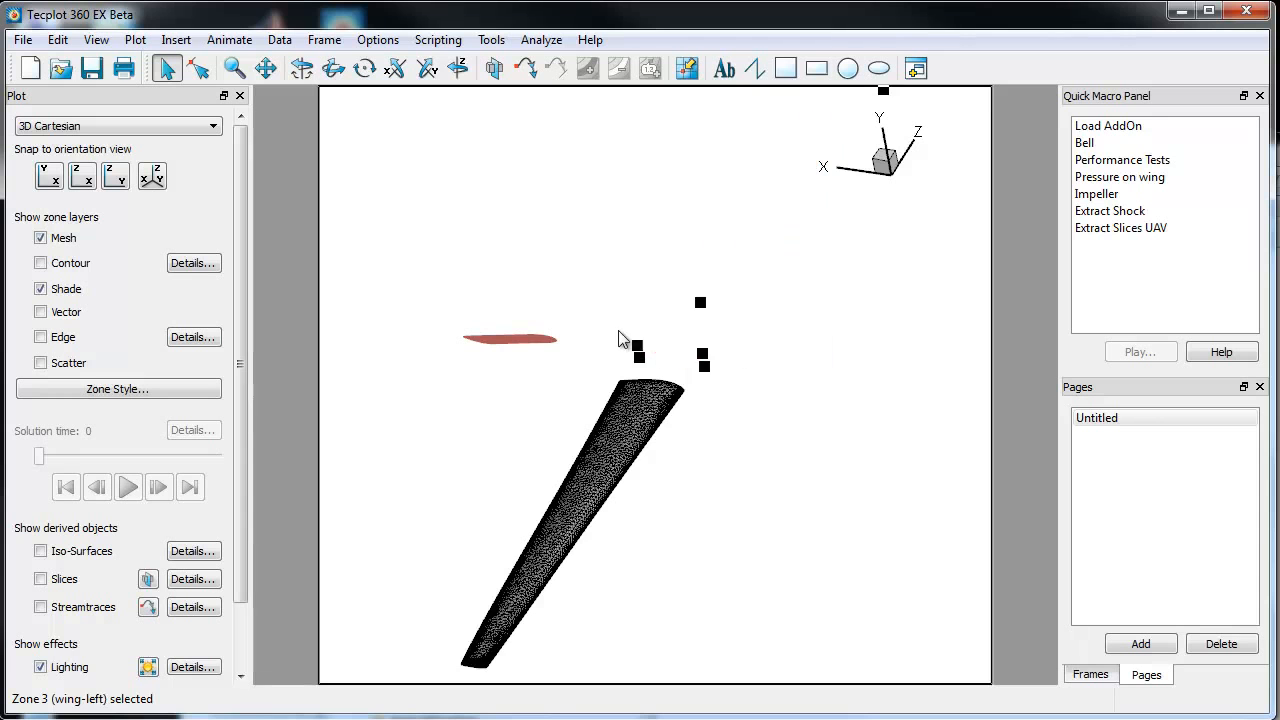
Hide the remaining tail-left zone so that only the right wing stays displayed
right_click(527, 342)
click(591, 389)
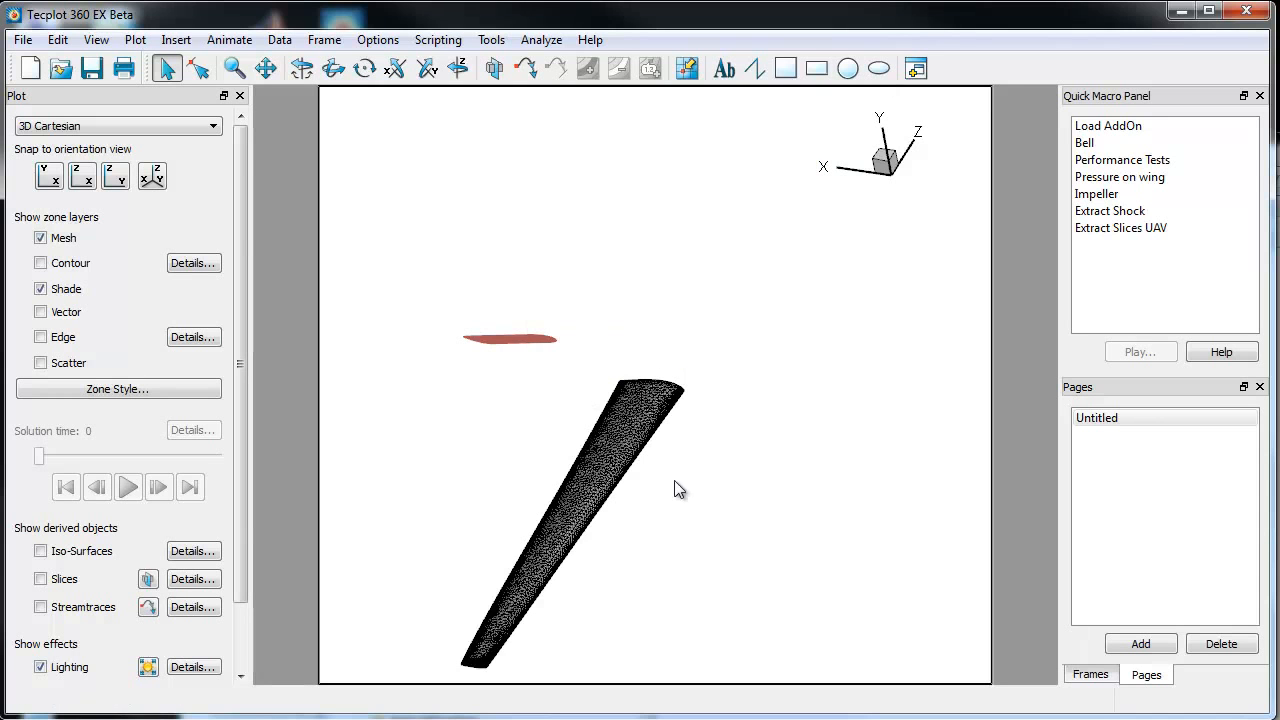
click(514, 341)
right_click(514, 342)
click(535, 386)
Turn on the pressure contour layer for the wing-right zone and turn off its mesh
middle_drag(692, 440, 614, 558)
right_drag(588, 549, 670, 440)
scroll(666, 450, up, 2)
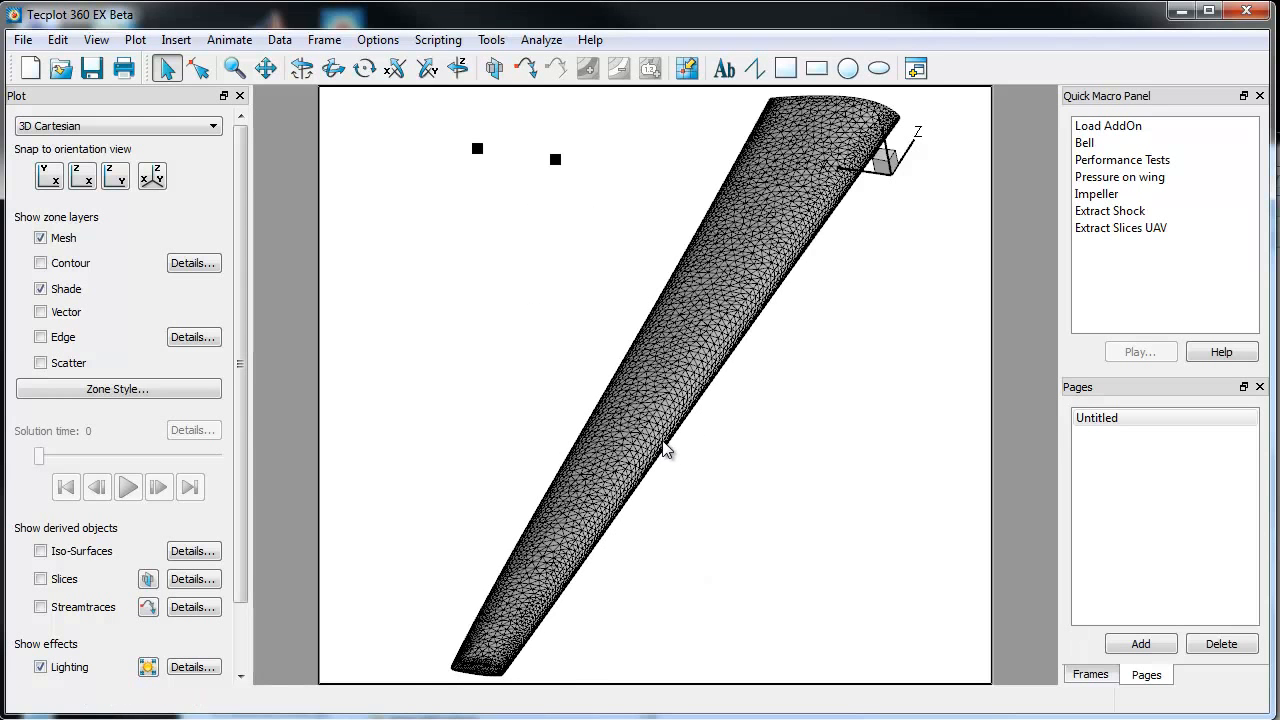
ctrl+right_drag(656, 514, 620, 534)
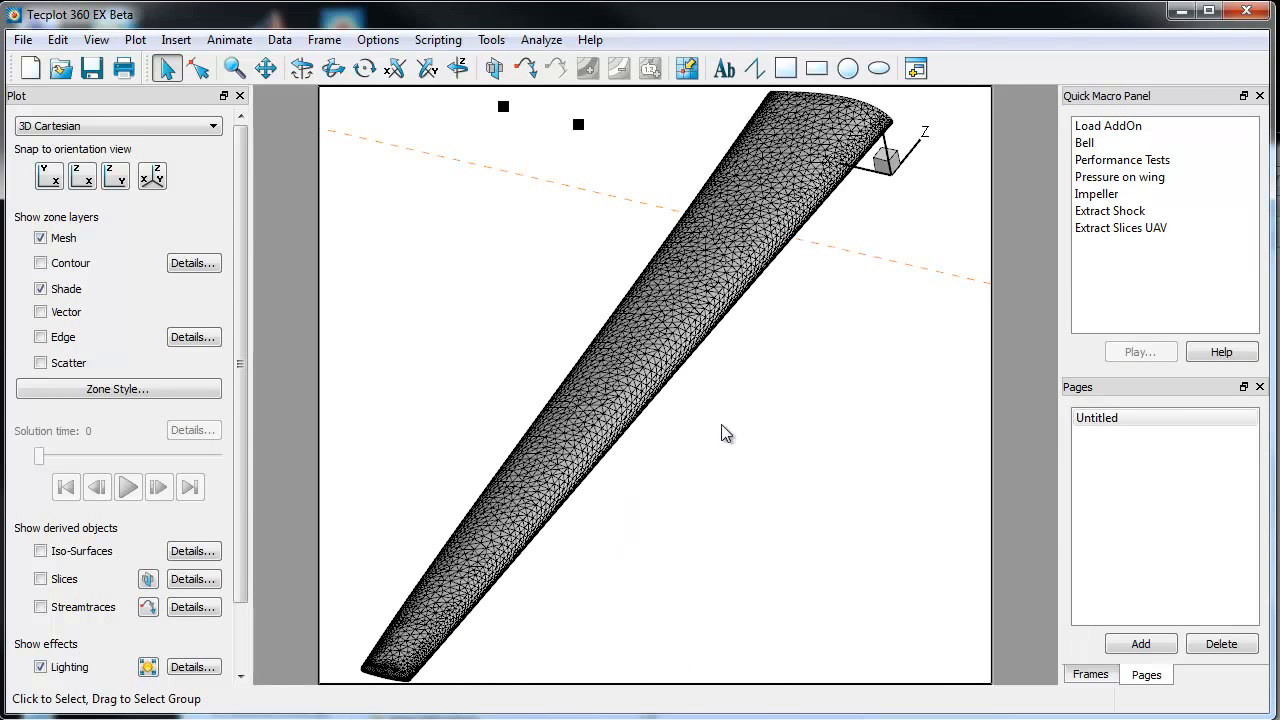
right_click(723, 239)
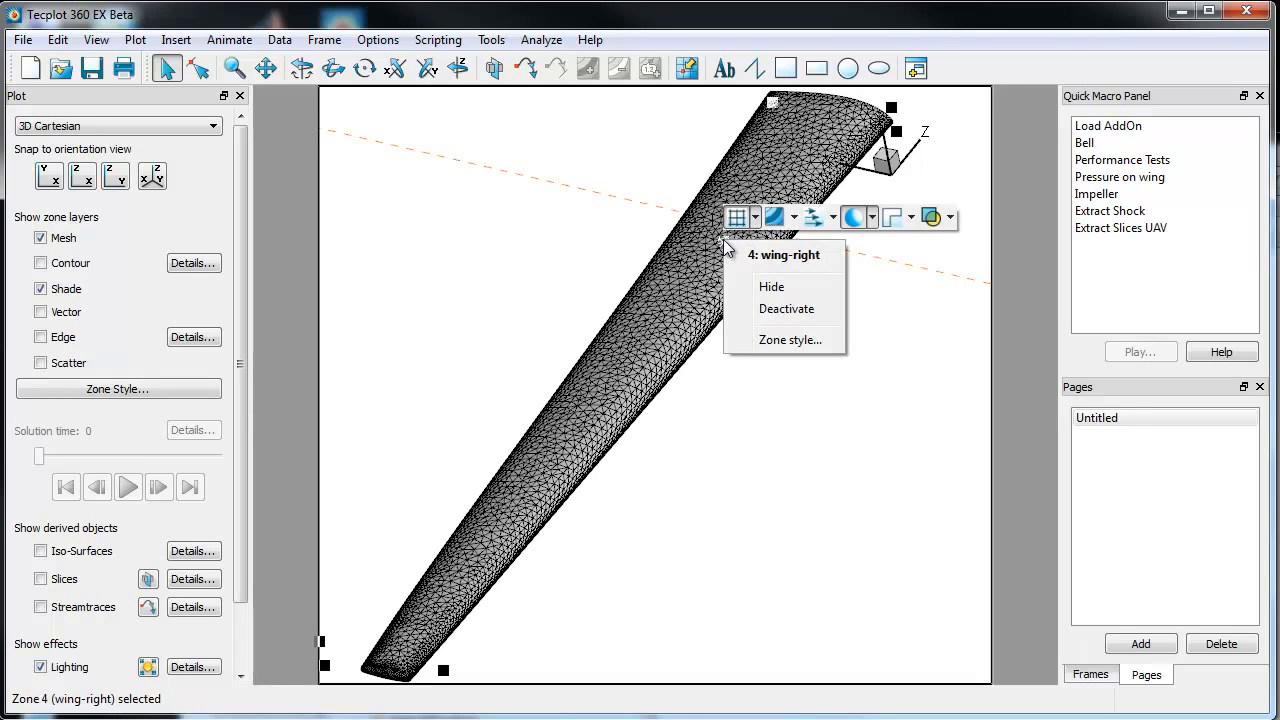
click(776, 218)
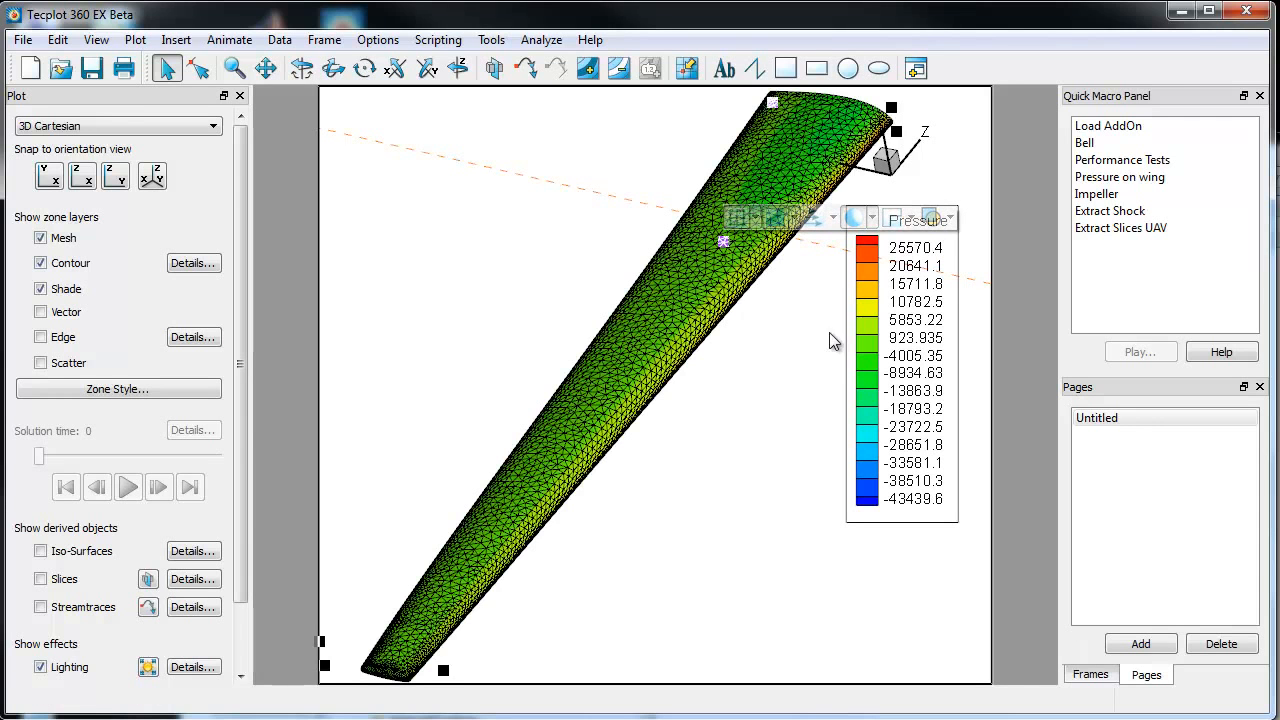
click(739, 218)
Set up a scalar integral with Pressure as the scalar variable, keeping the right wing in view beside the integration settings
ctrl+right_drag(726, 325, 646, 368)
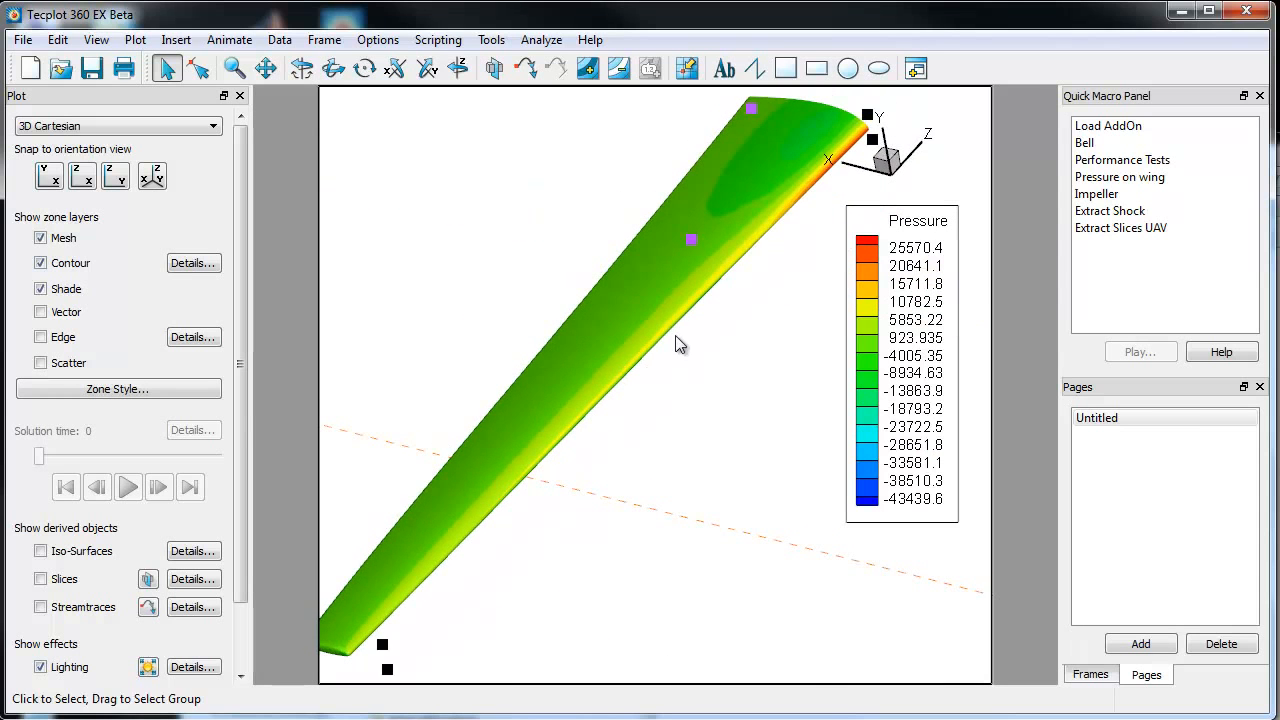
ctrl+right_drag(579, 423, 540, 337)
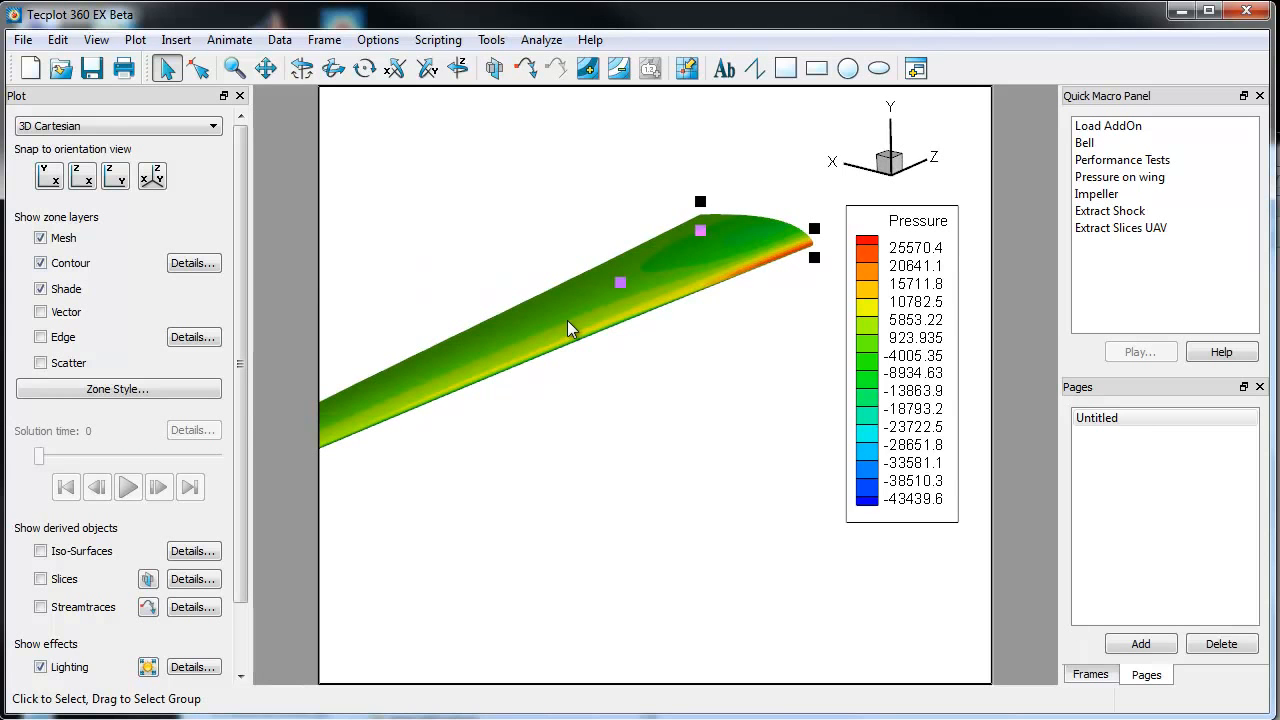
click(567, 320)
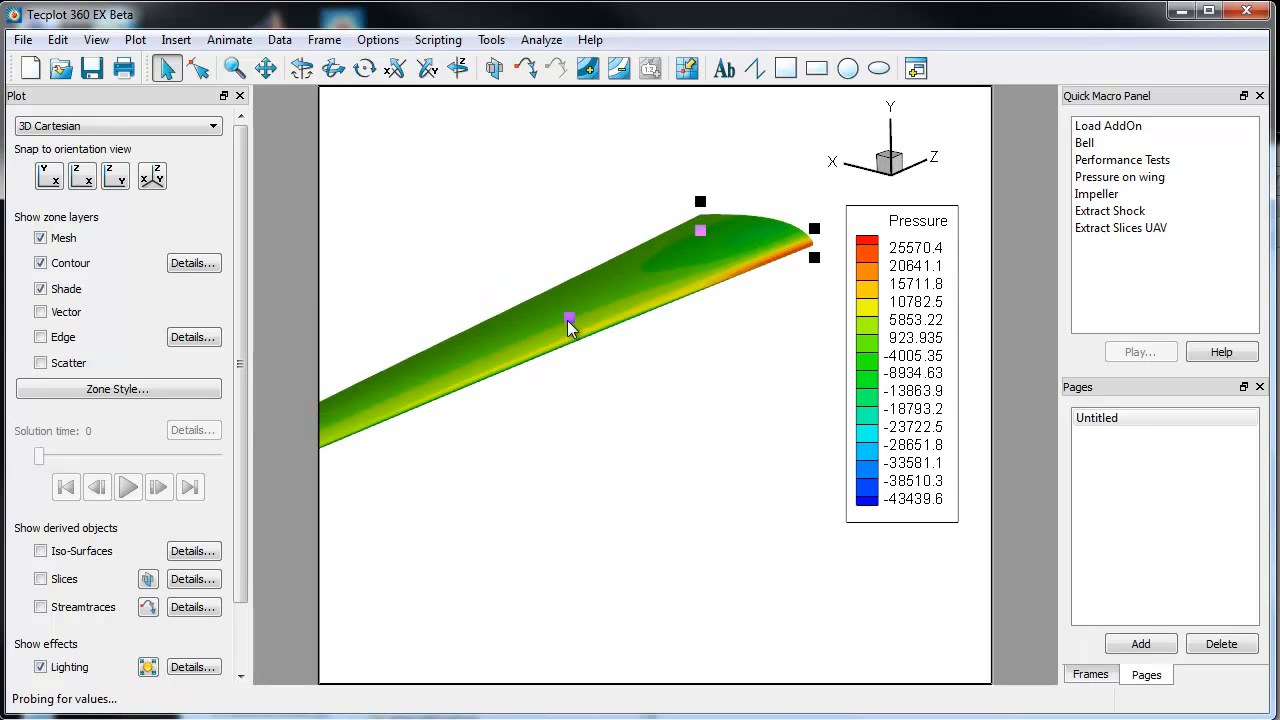
ctrl+right_drag(492, 378, 663, 451)
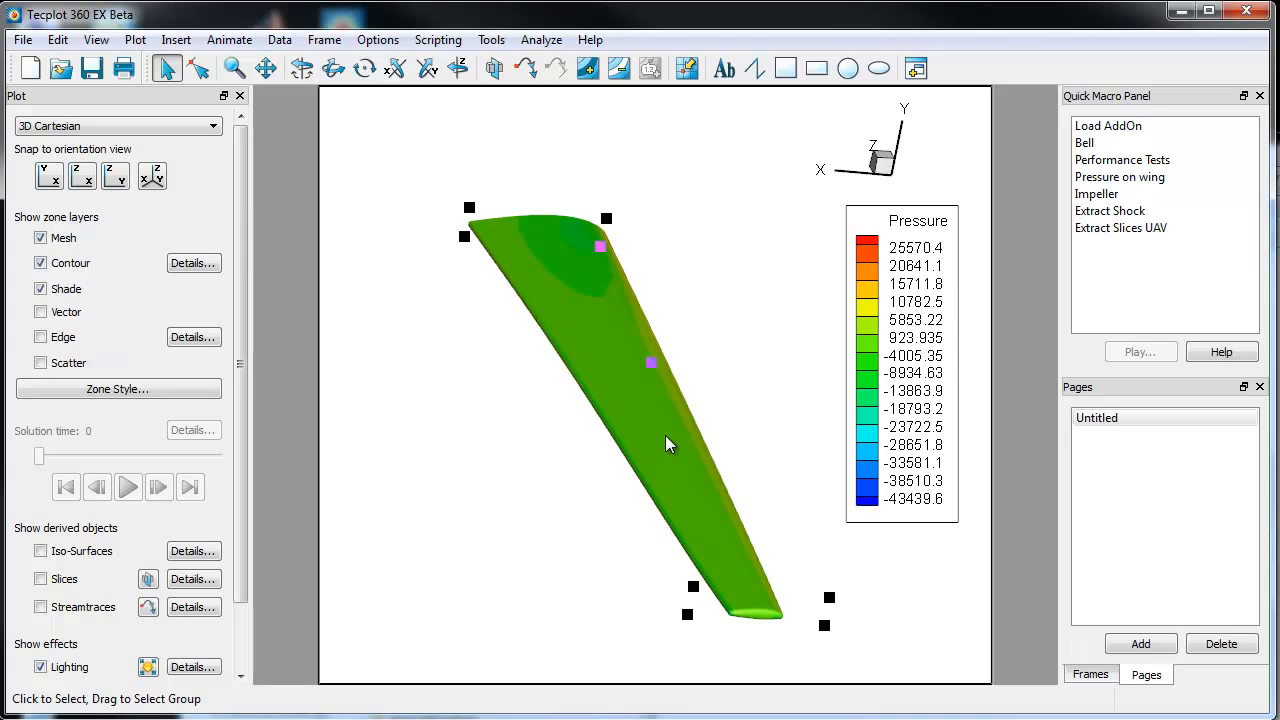
click(530, 44)
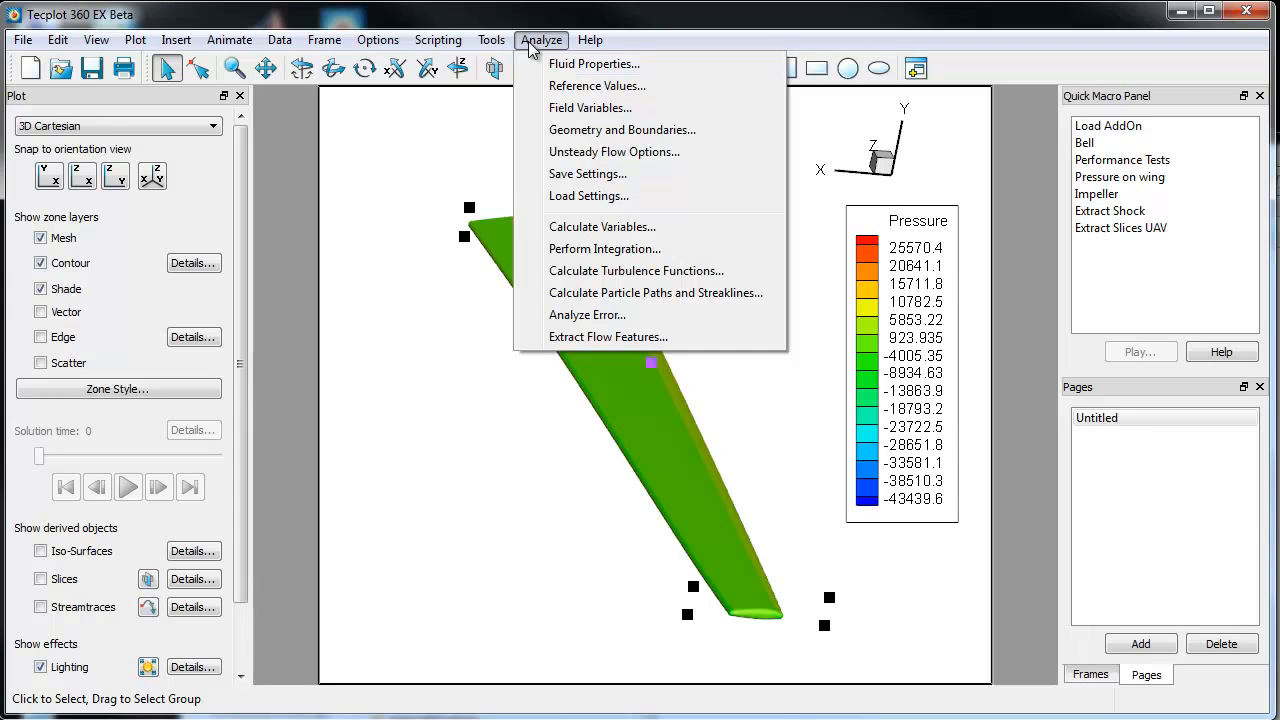
click(611, 252)
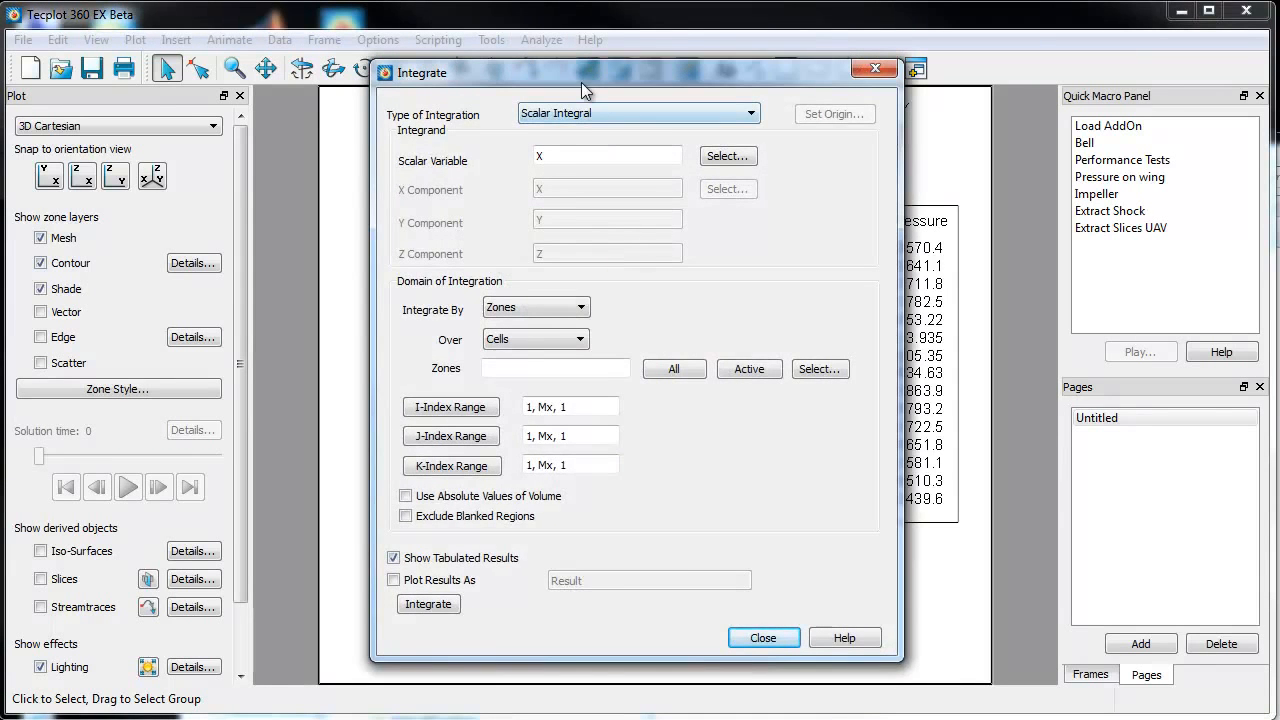
drag(581, 70, 870, 98)
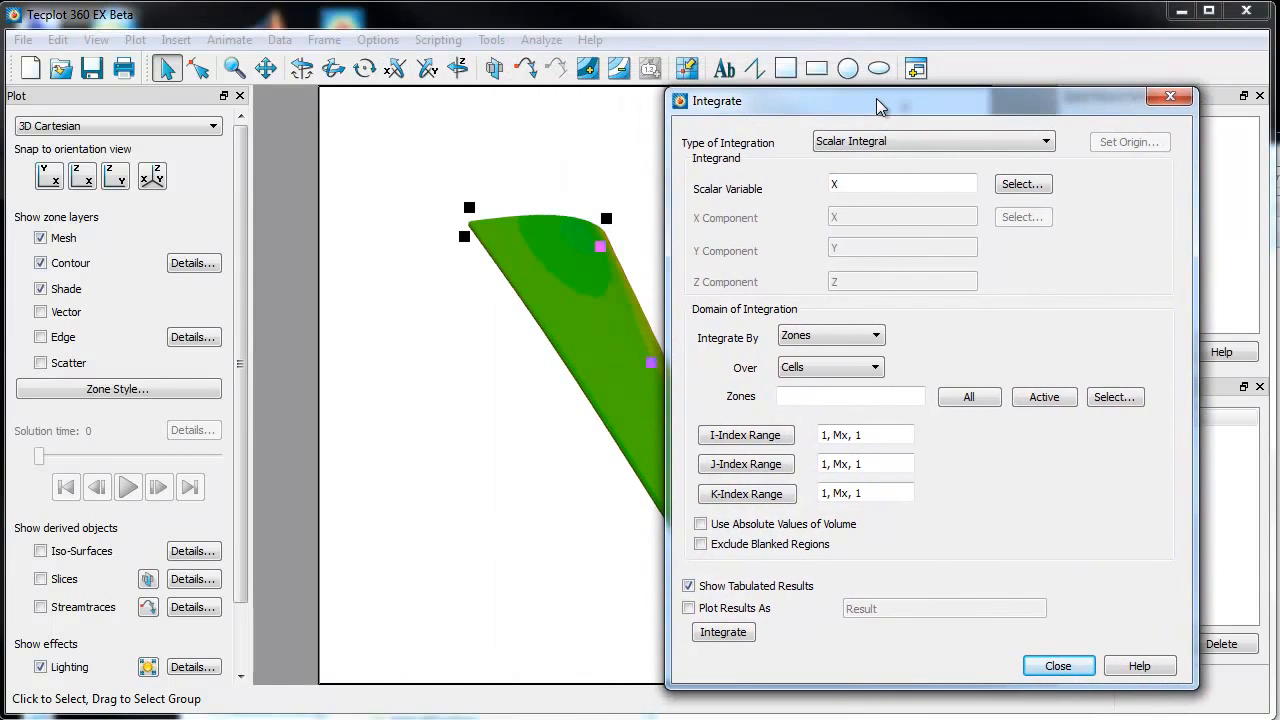
drag(470, 330, 350, 327)
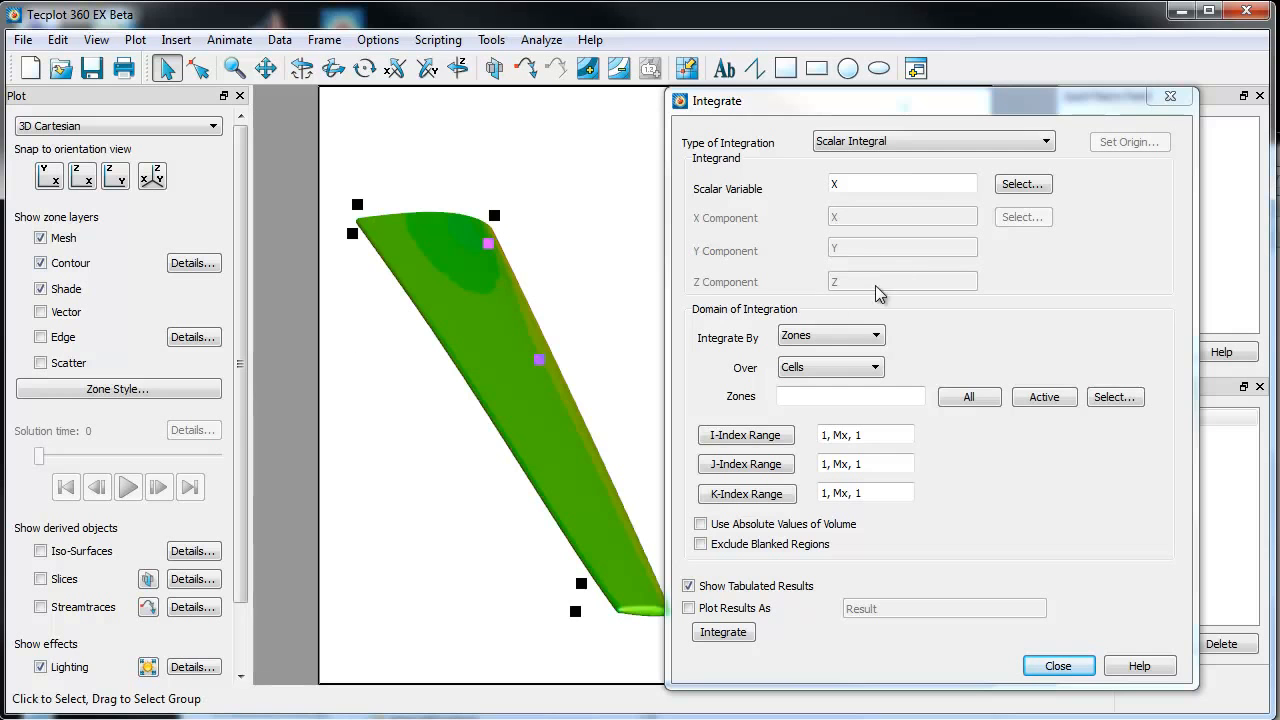
click(1012, 190)
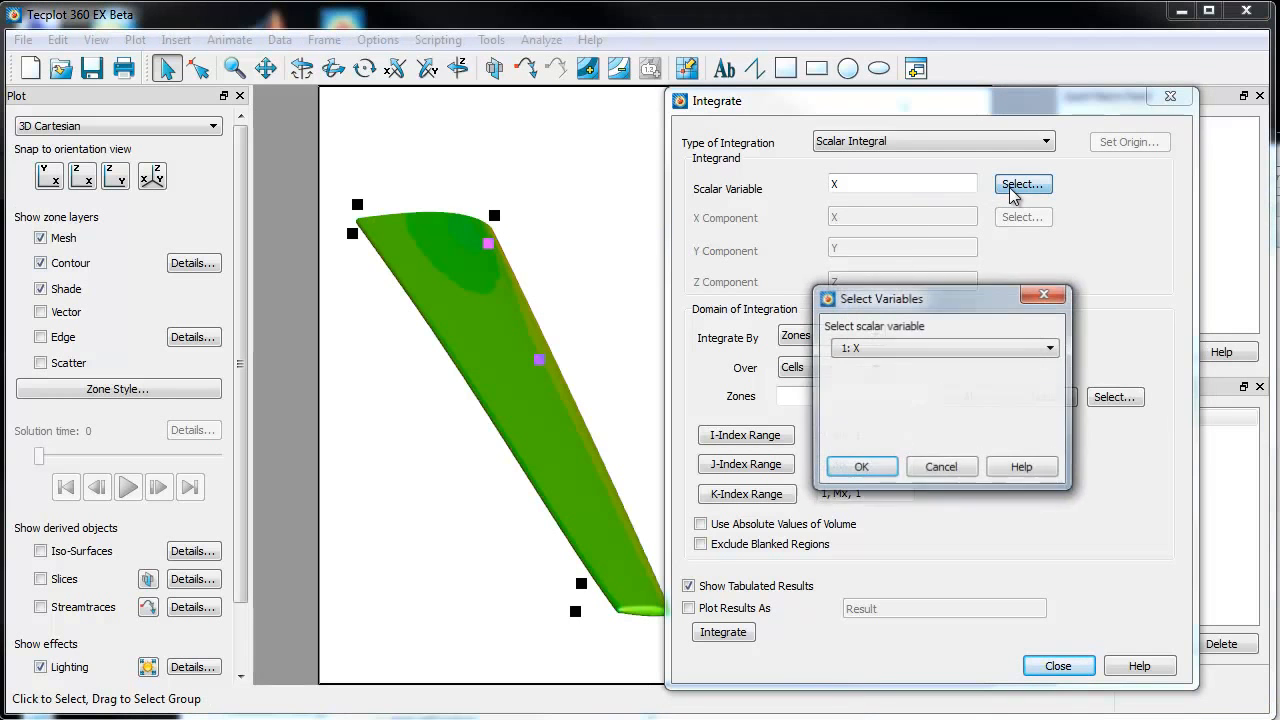
click(922, 350)
click(905, 403)
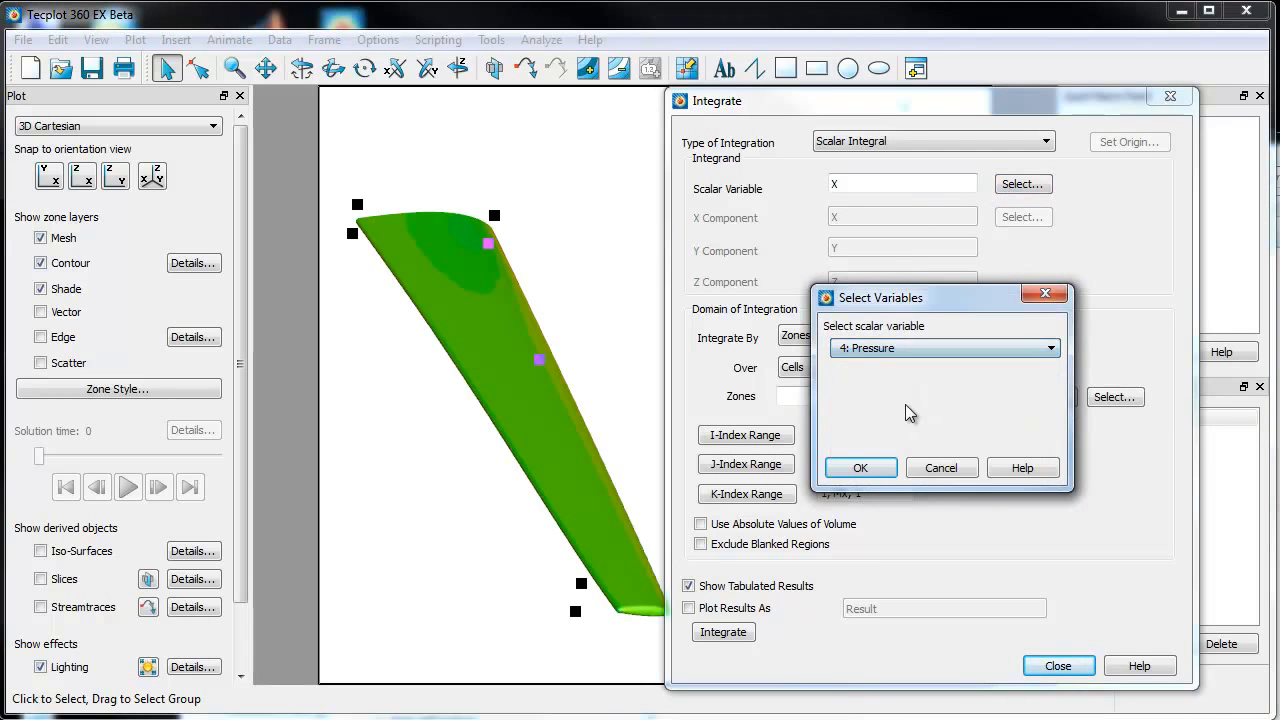
click(860, 468)
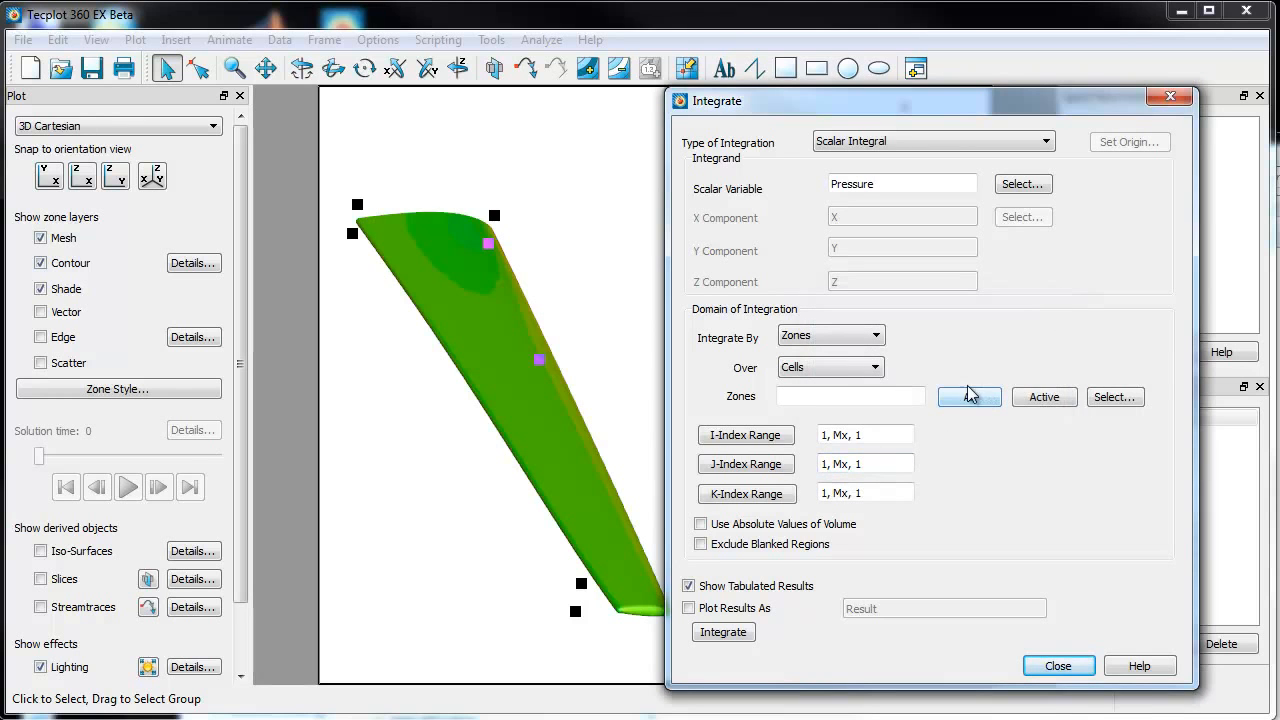
Integrate pressure over the wing-right zone and add the results to the plot as text
click(1111, 397)
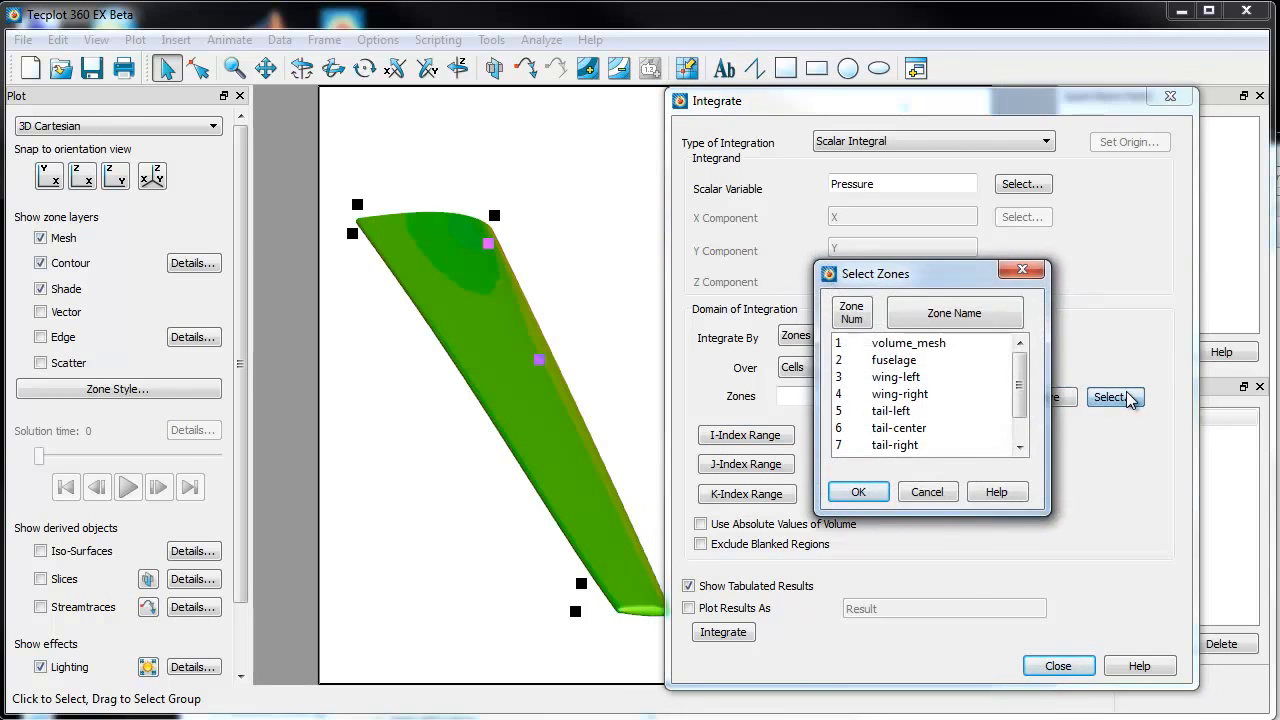
click(918, 394)
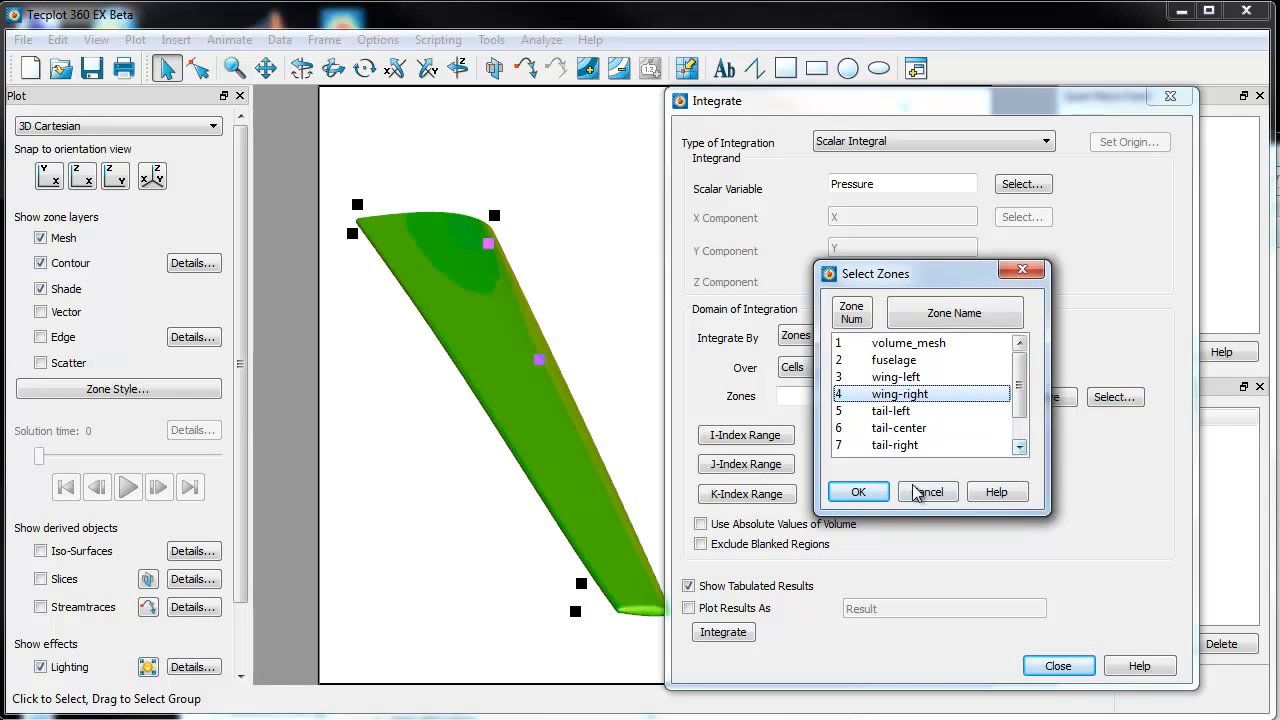
click(858, 492)
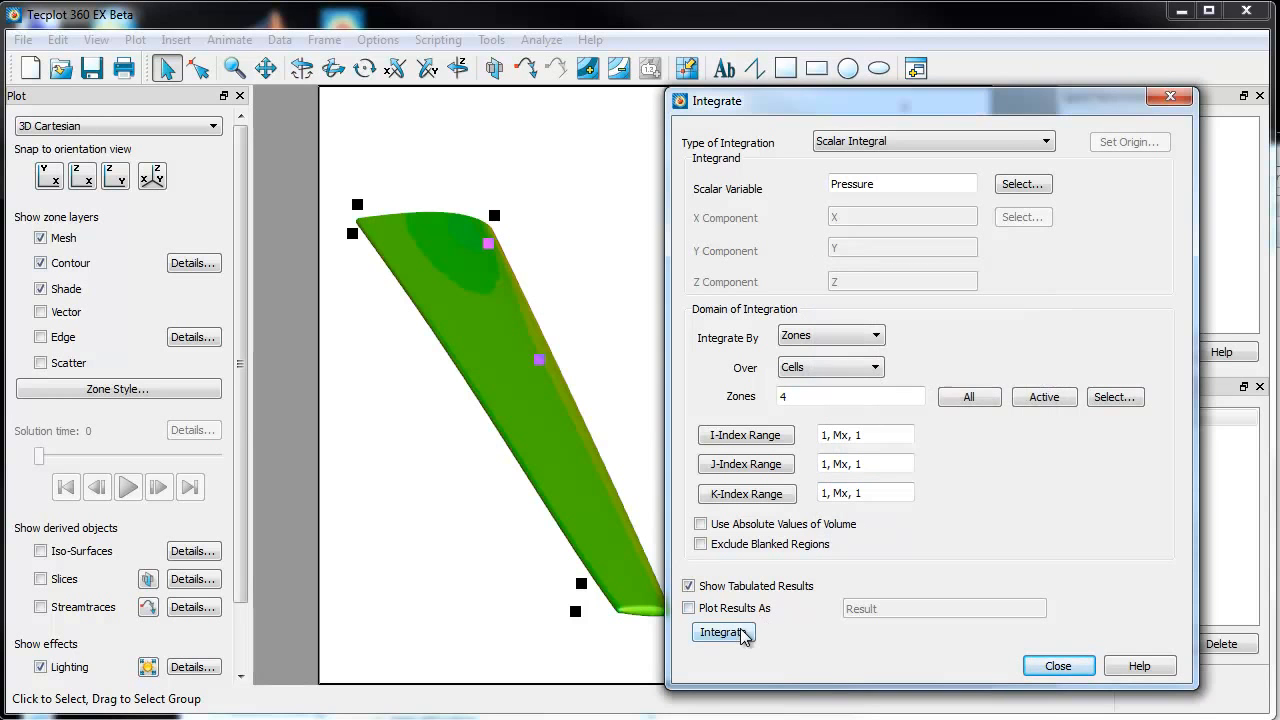
click(741, 632)
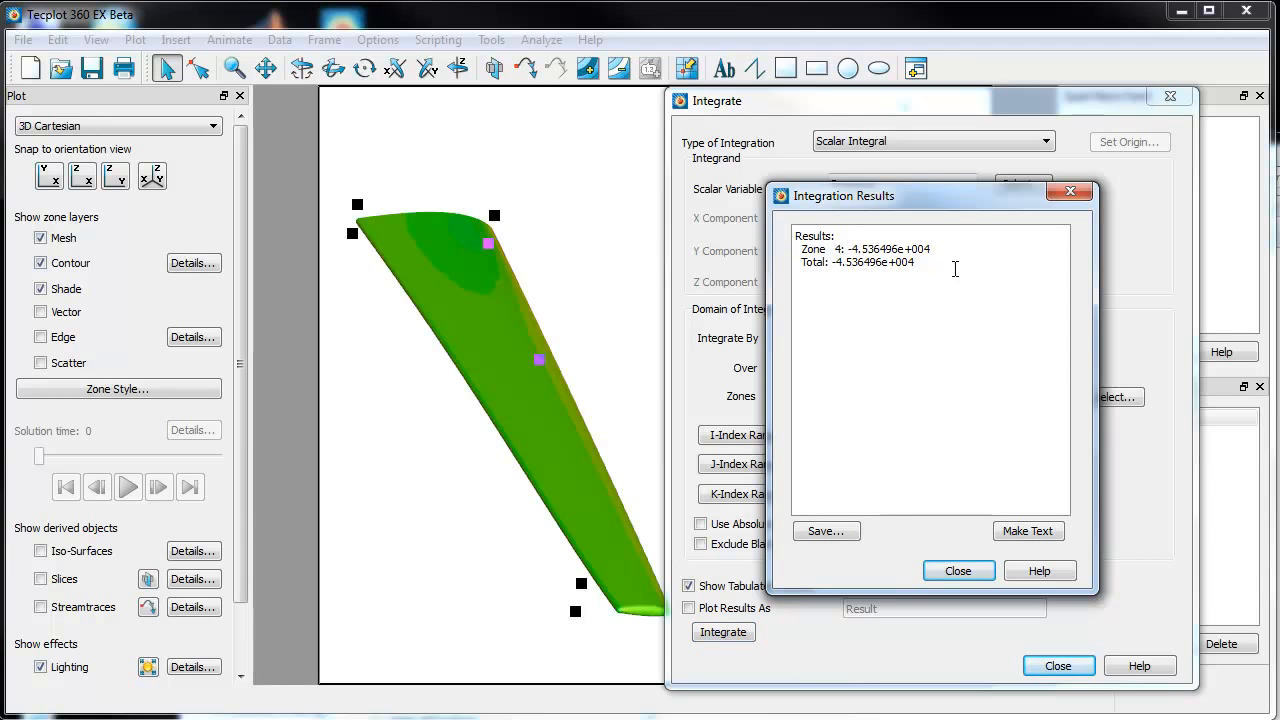
click(1037, 540)
click(366, 668)
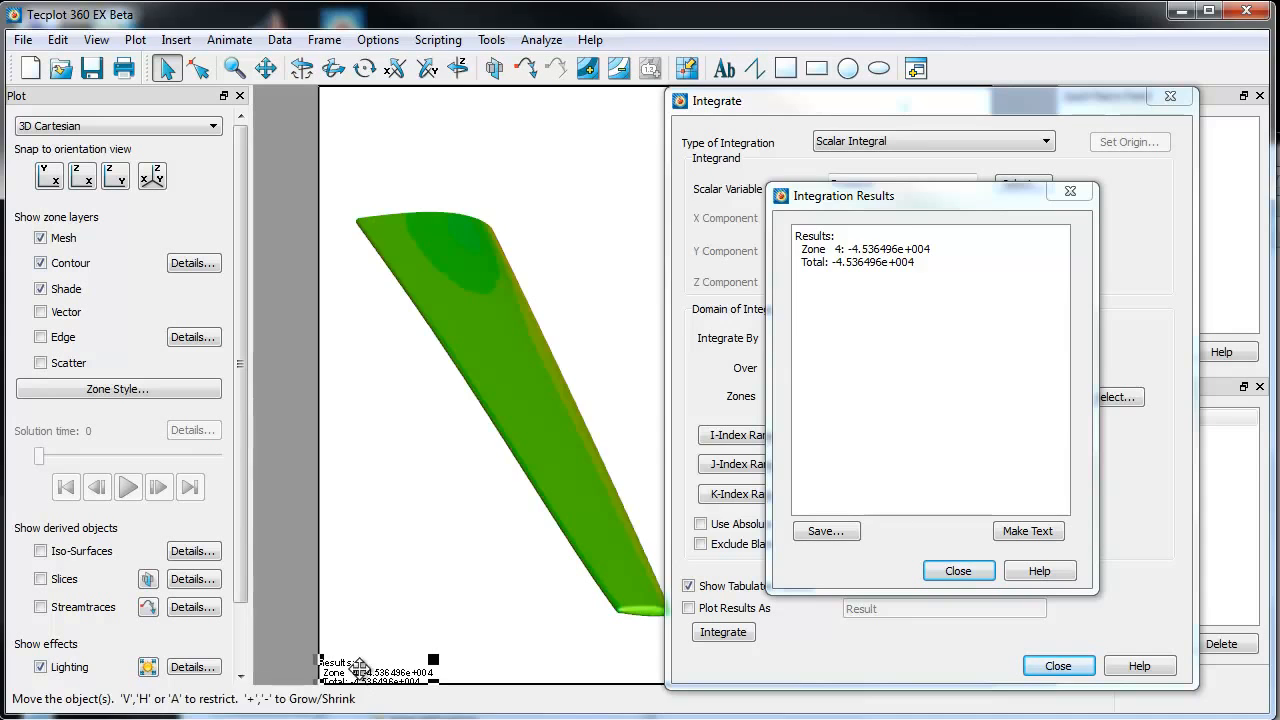
Replace the zone label in the plot's results text with "Right Wing:" and remove the minus signs from both values
double_click(359, 667)
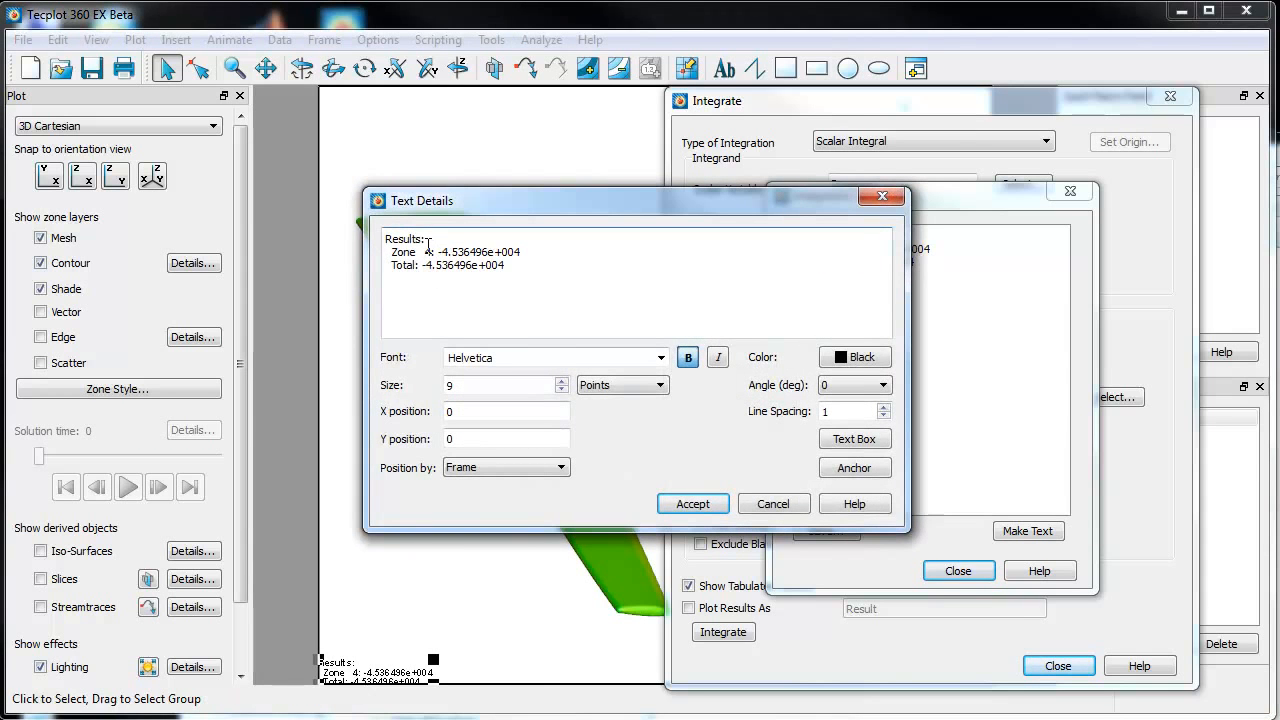
drag(432, 252, 367, 256)
text(Right Wing:)
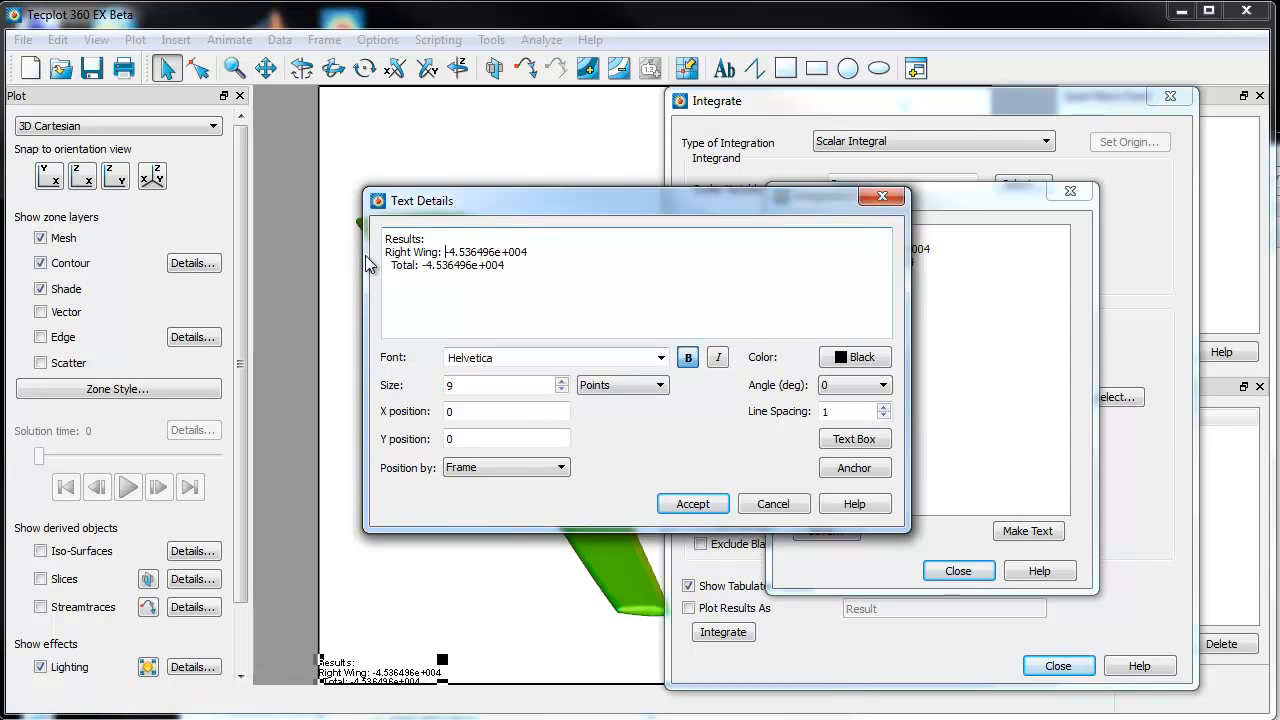
key(Delete)
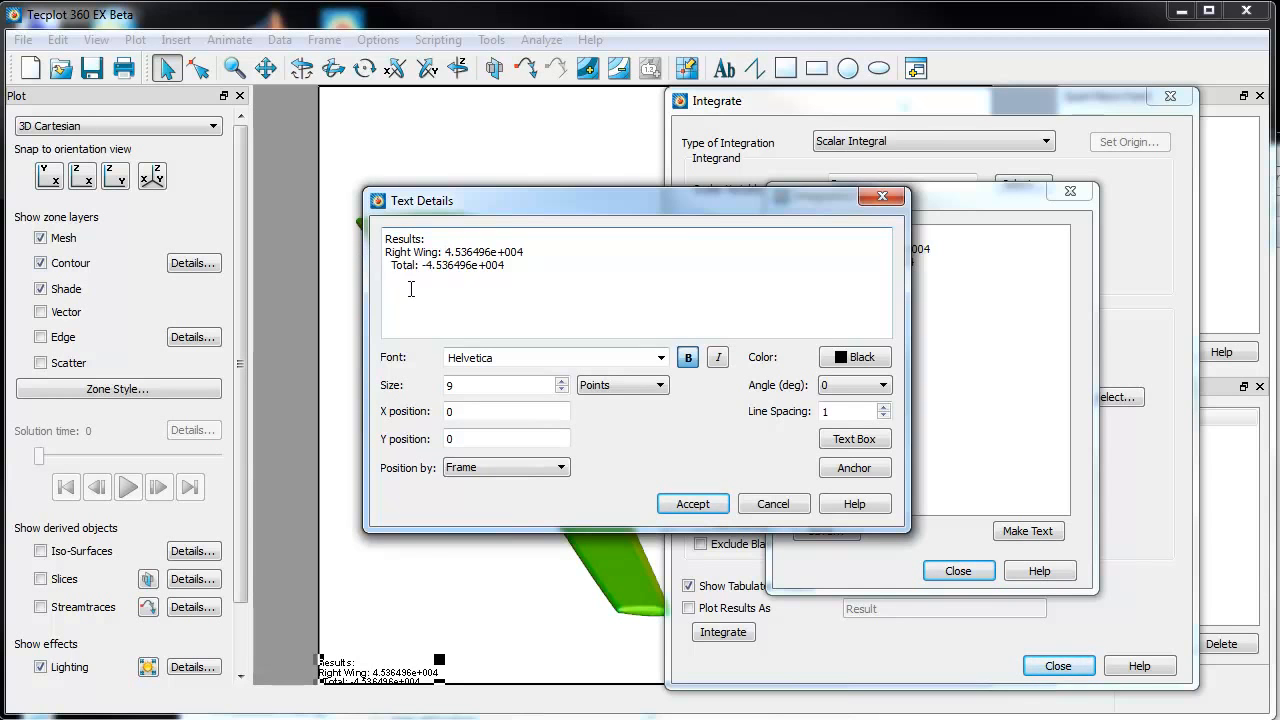
click(429, 262)
key(BackSpace)
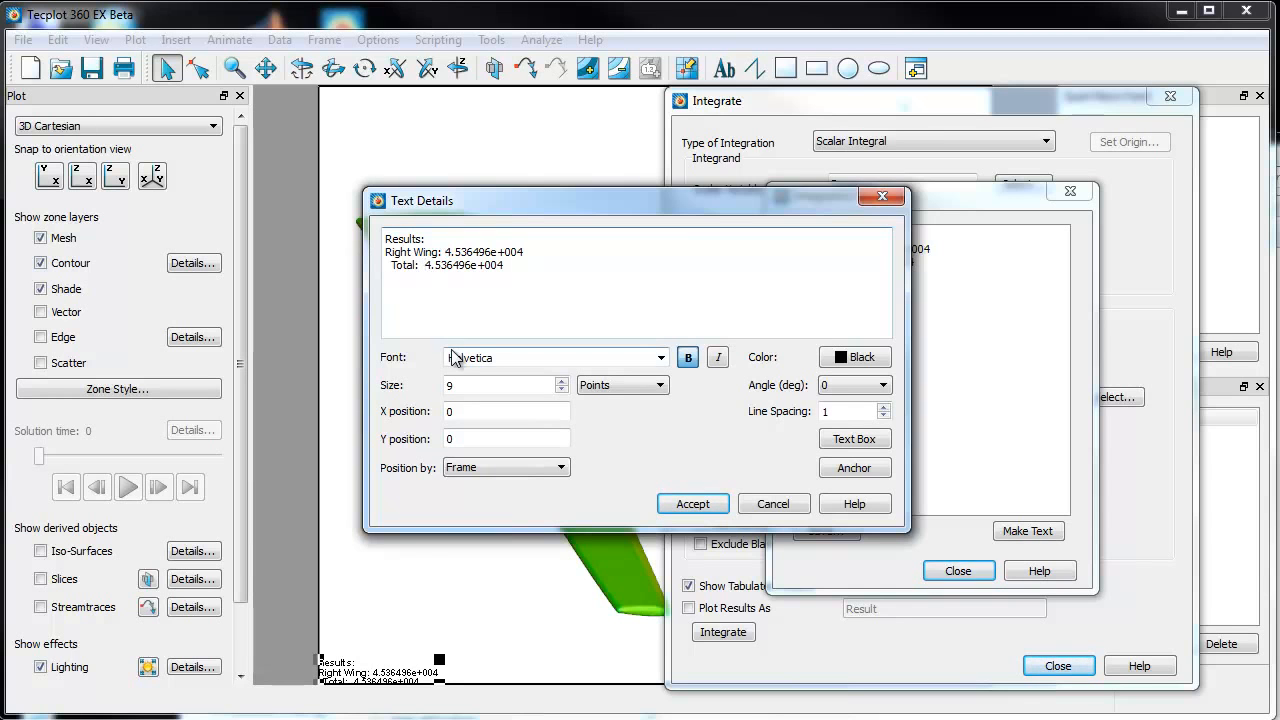
Change the heading of the results text to "Int of Pressure:" and accept the text changes
double_click(414, 237)
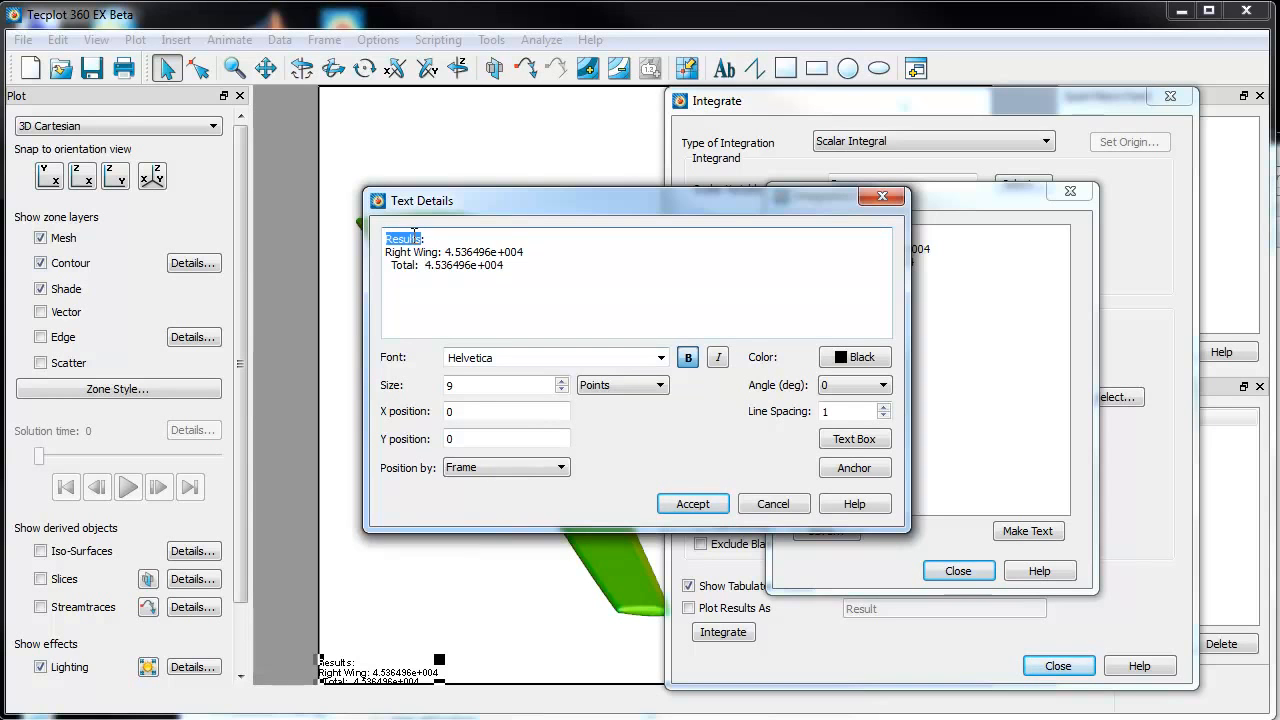
key(BackSpace)
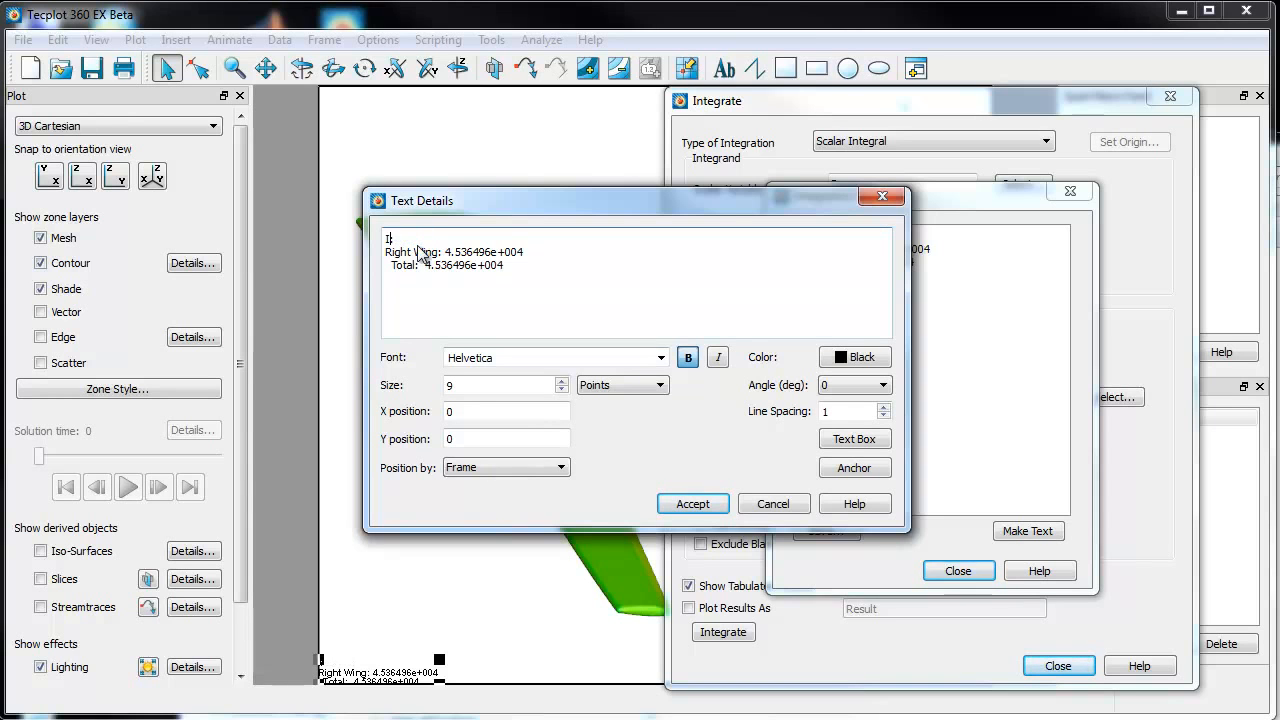
text(Int of Pressure)
key(Return)
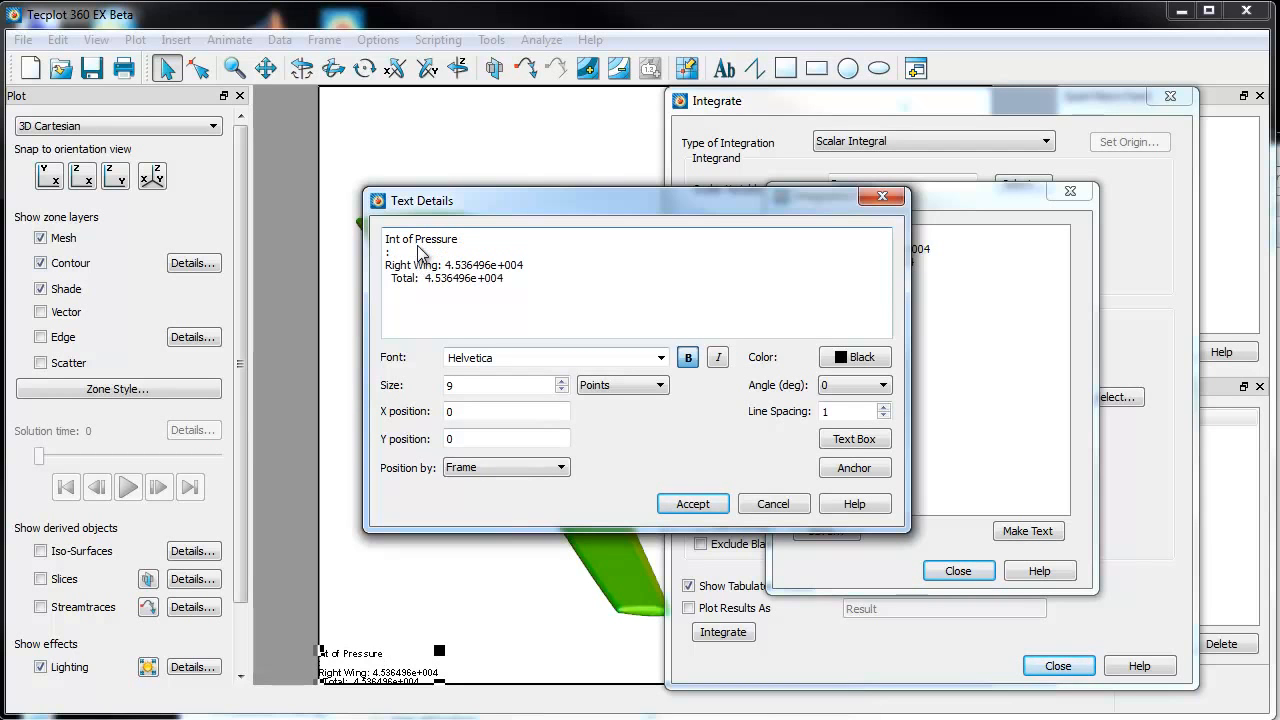
key(BackSpace)
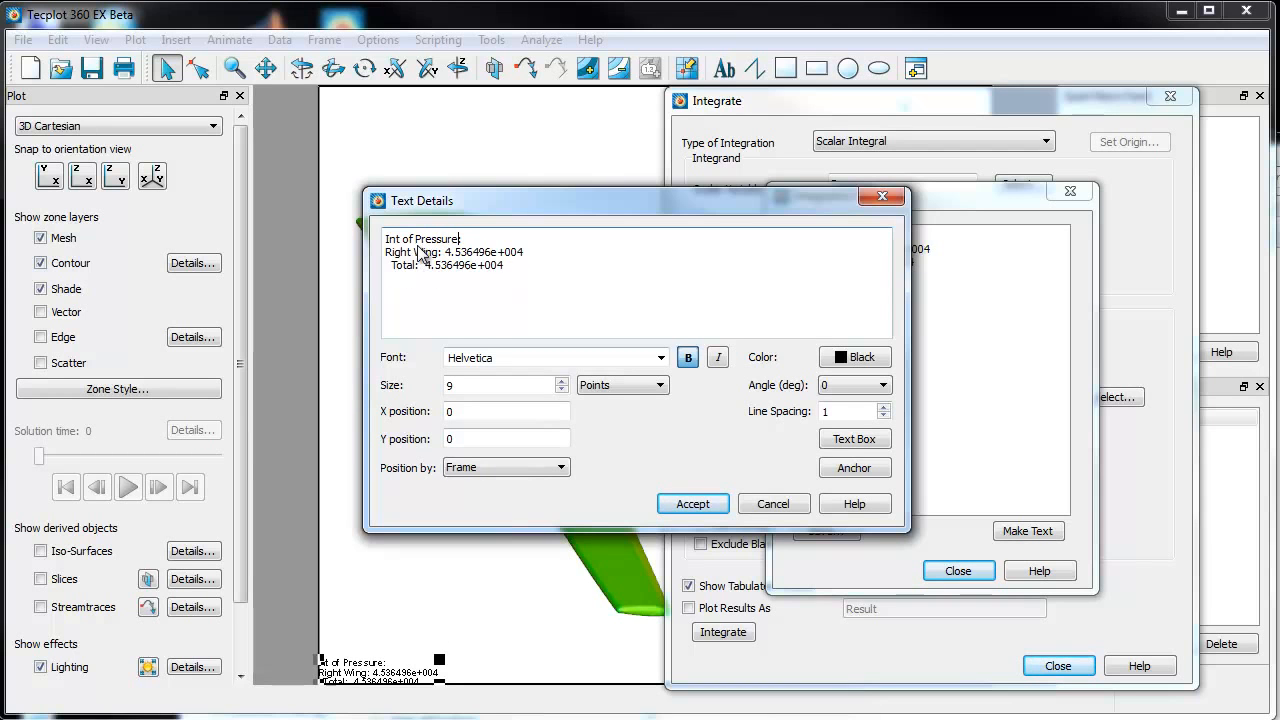
click(688, 505)
Enlarge the pressure results text and place it in the upper-left corner of the plot, above the wing
drag(361, 673, 386, 583)
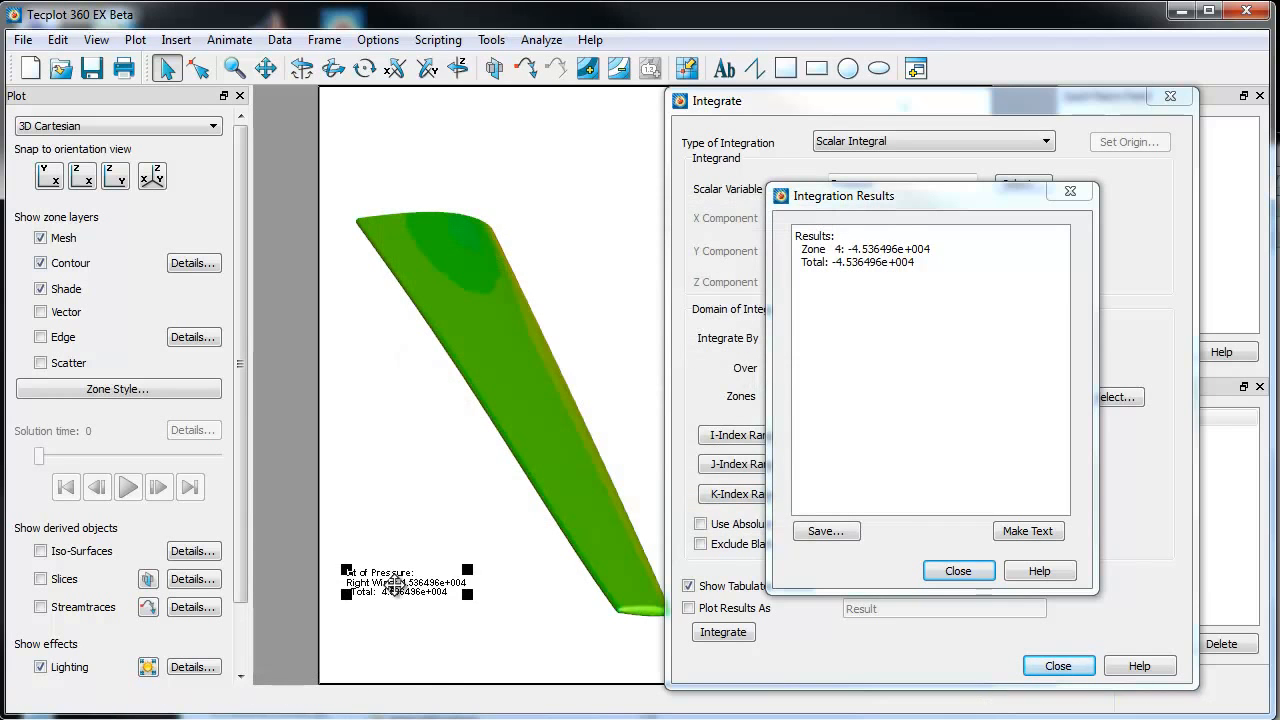
key(plus)
key(plus)
key(plus)
key(plus)
key(plus)
key(plus)
key(plus)
key(plus)
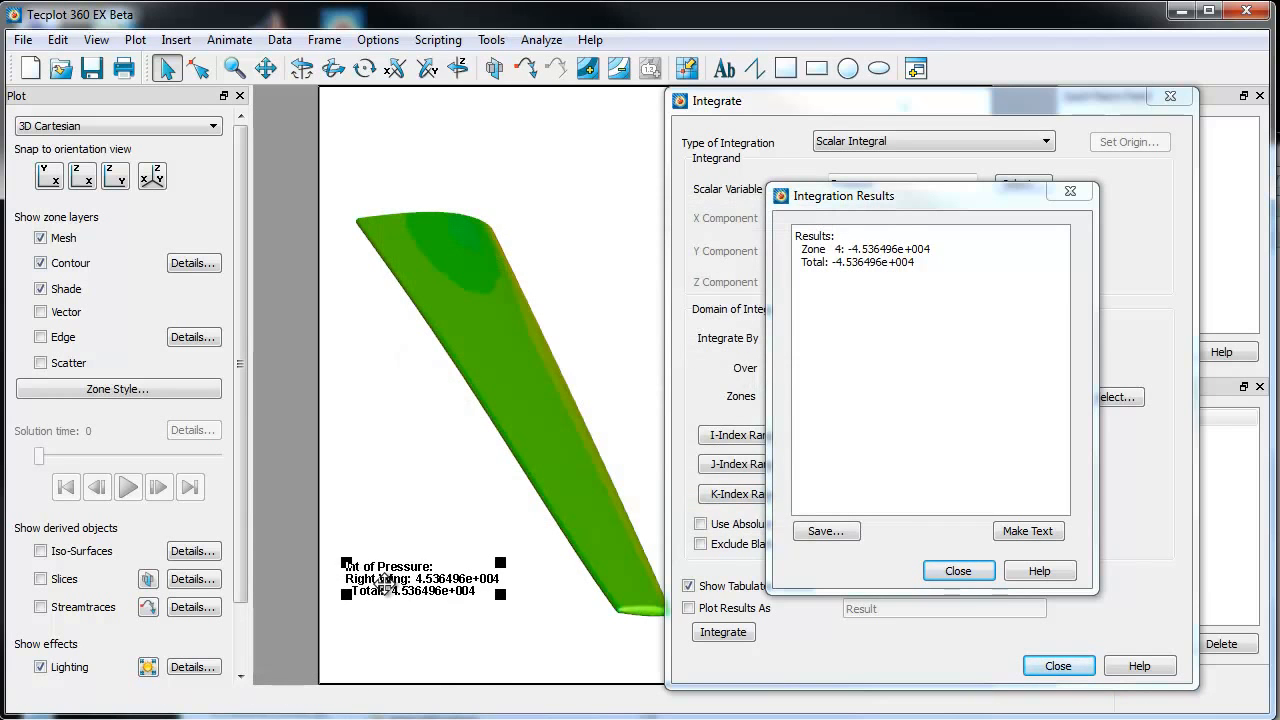
drag(385, 588, 367, 130)
click(417, 181)
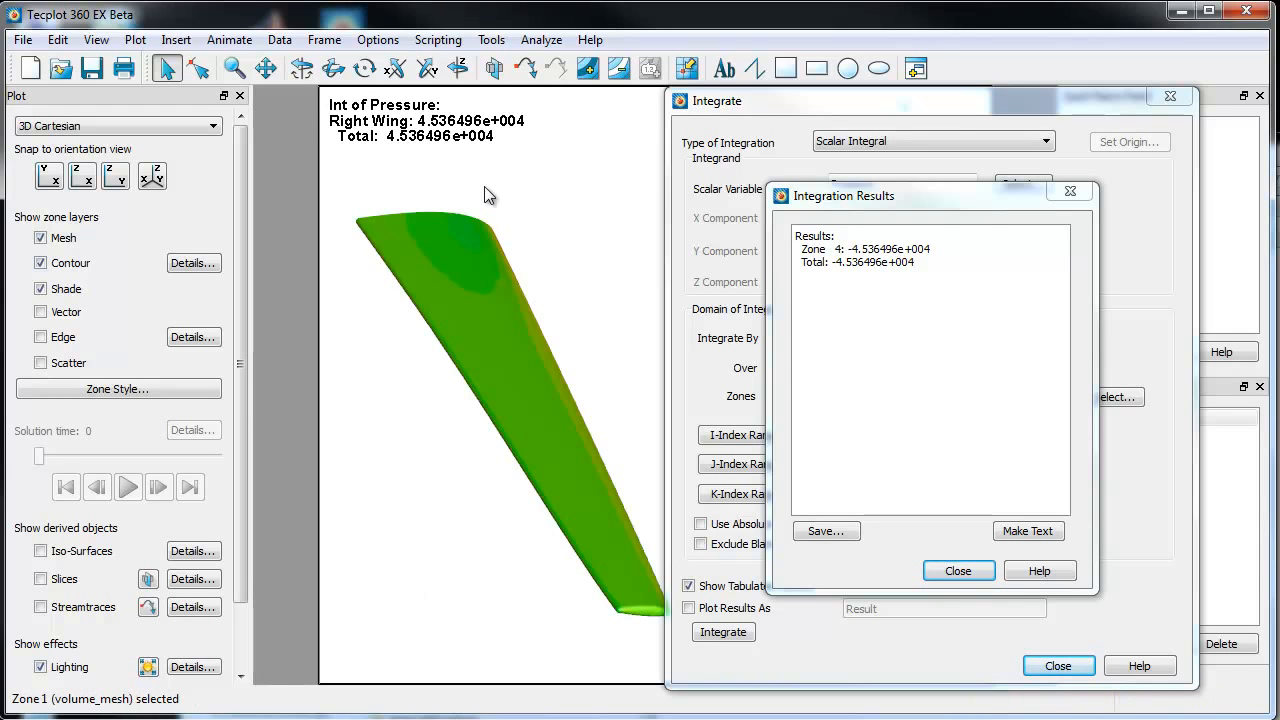
Close the pressure results and run a Forces and Moments integration over zone 4, the right wing
click(1070, 191)
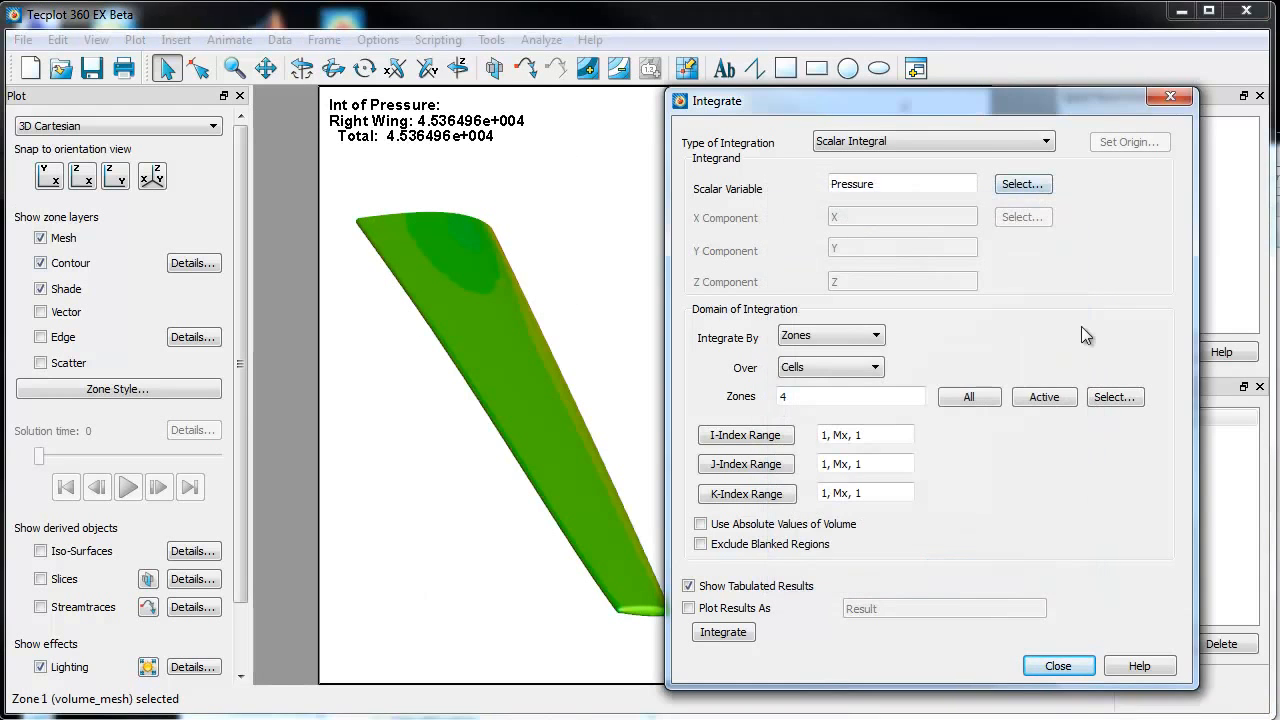
click(946, 141)
scroll(955, 193, down, 2)
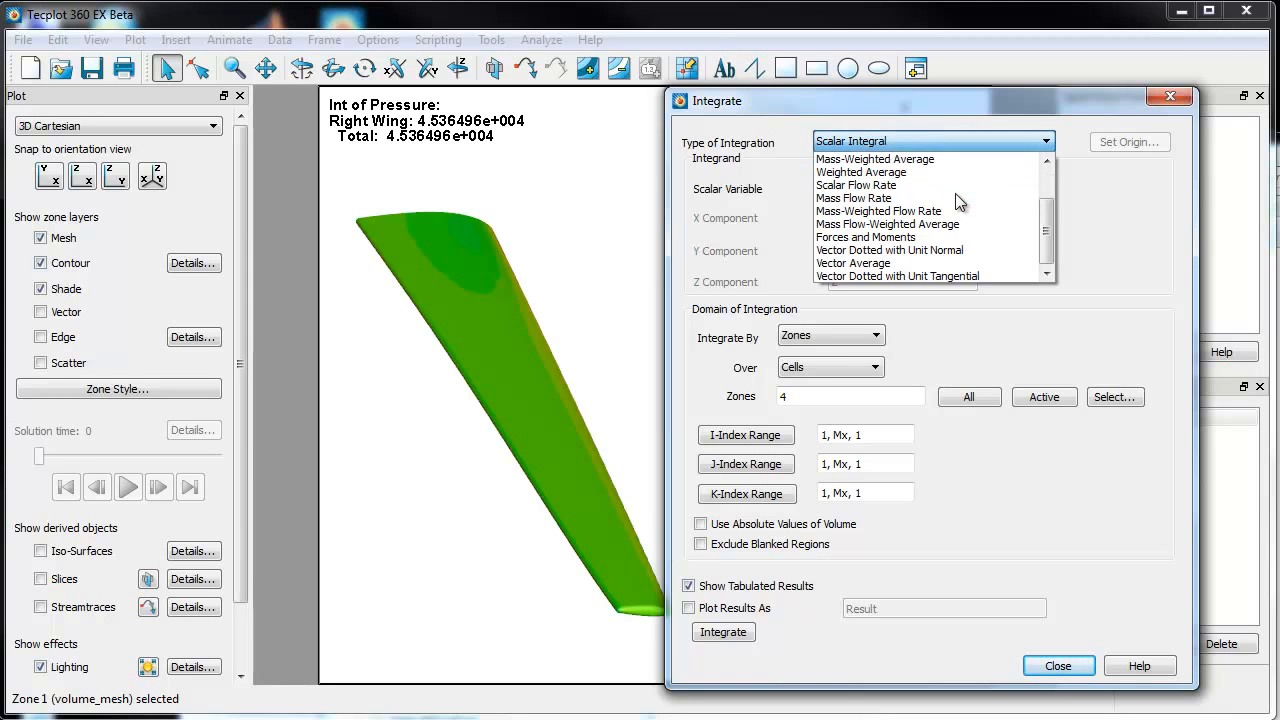
click(895, 238)
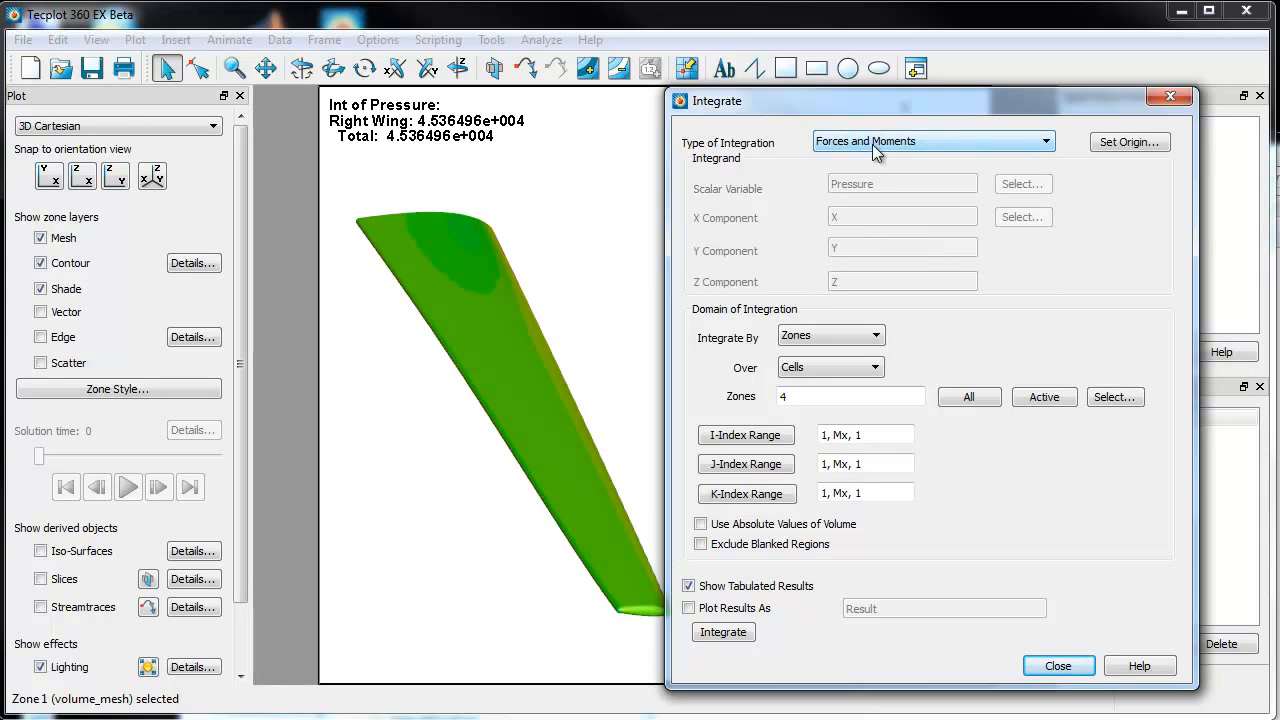
click(813, 398)
click(725, 633)
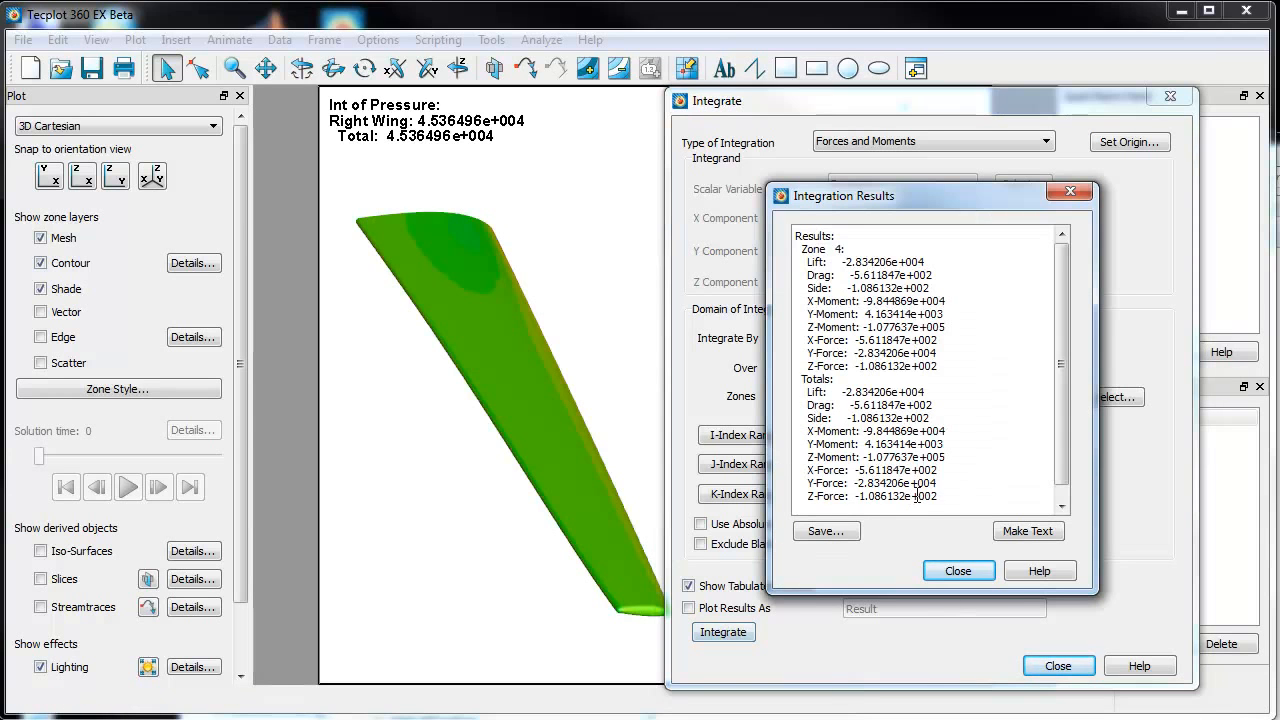
Place the forces and moments results in the plot as text and replace its zone label with "Right Wing:"
click(1020, 530)
click(370, 543)
double_click(370, 543)
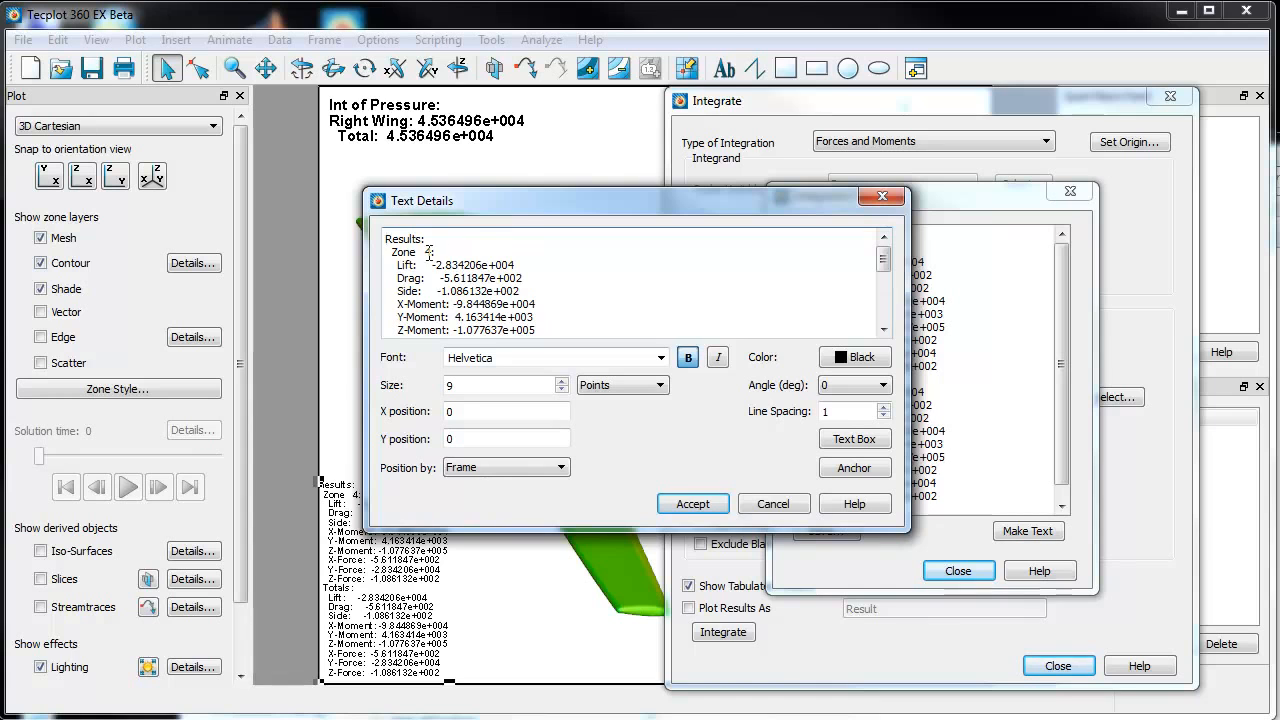
drag(431, 252, 380, 252)
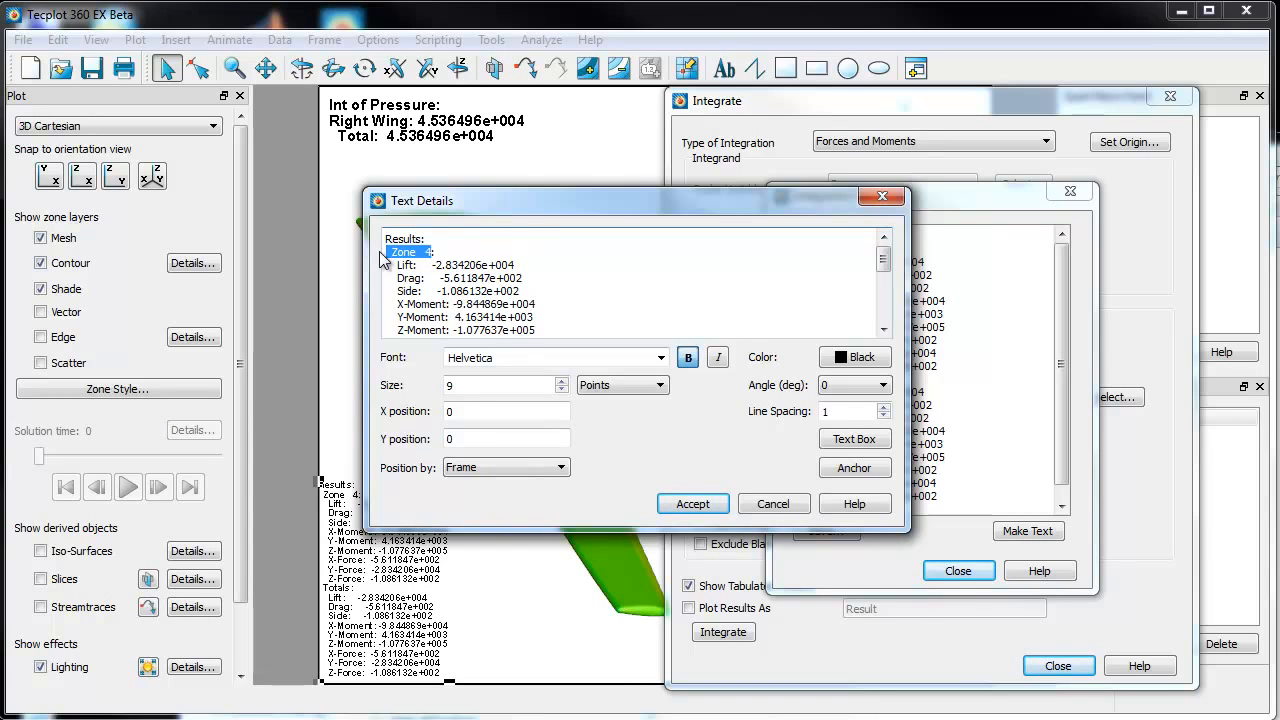
text(Right Wing:)
Remove the "Results:" heading from the forces and moments text
key(Up)
key(shift+Home)
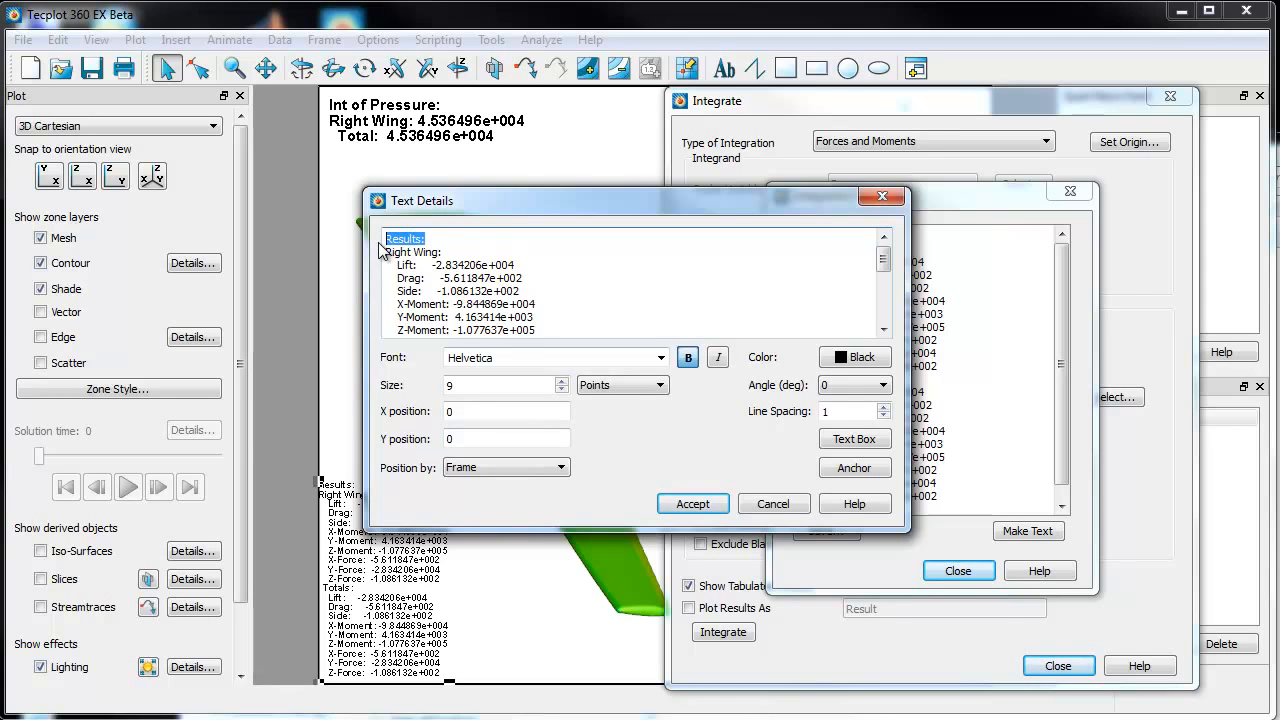
key(Delete)
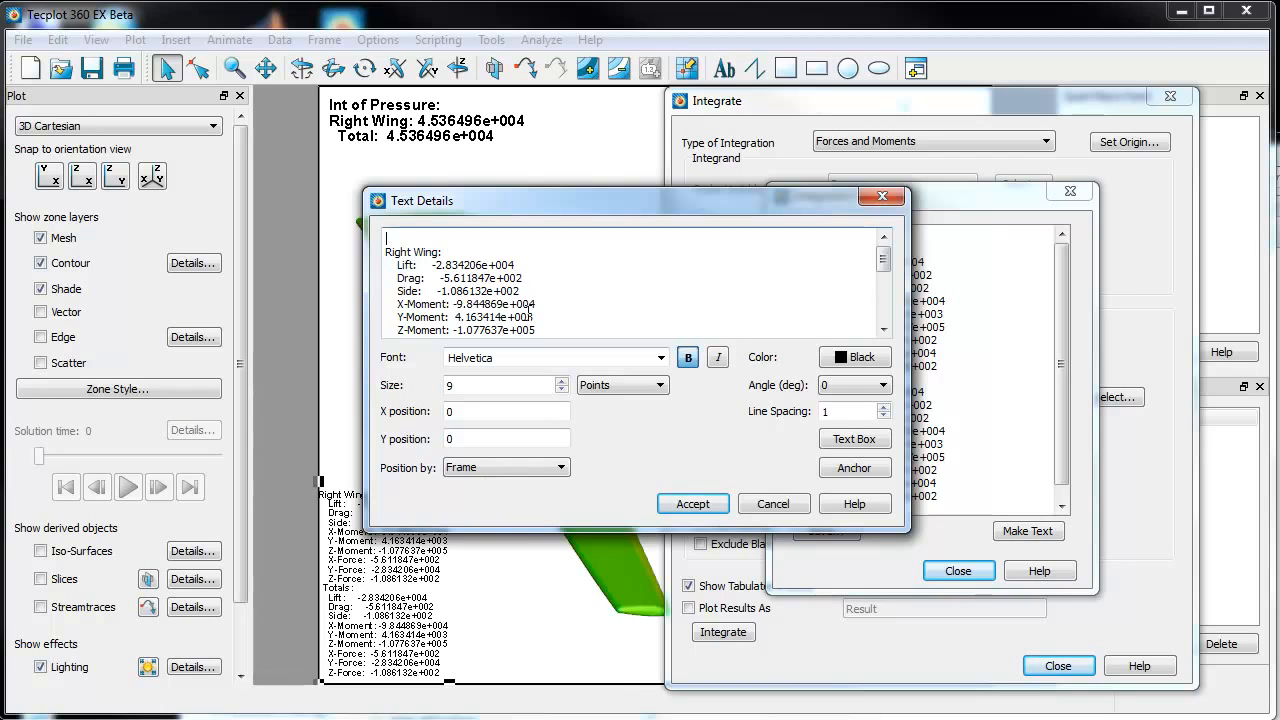
Change the font of the forces and moments text to Calibri
click(660, 357)
click(592, 472)
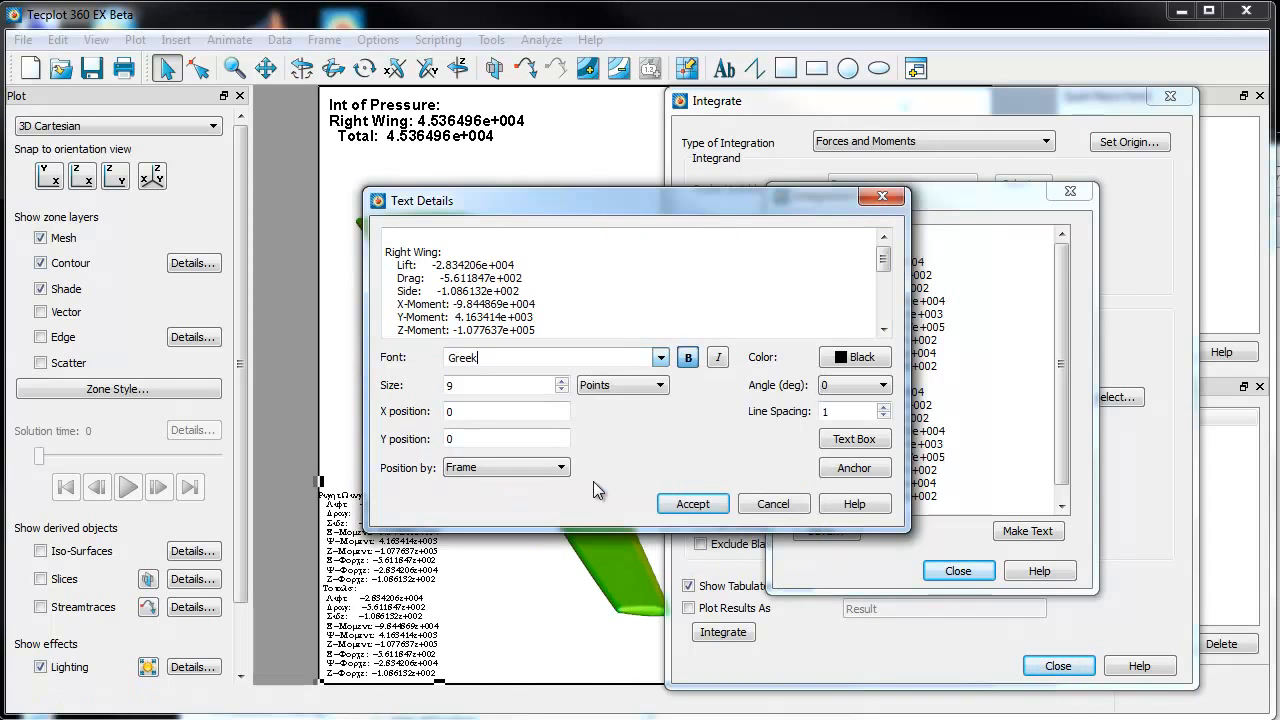
click(660, 357)
scroll(585, 483, down, 2)
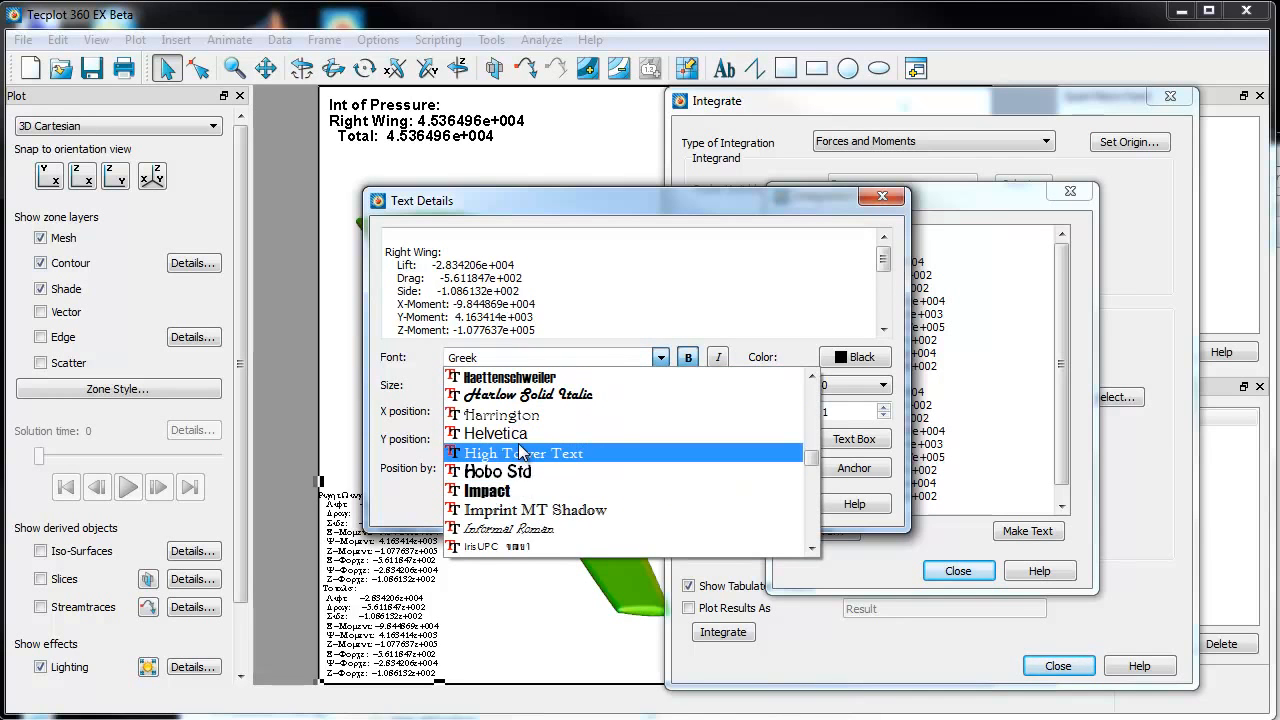
scroll(568, 455, down, 2)
scroll(566, 483, up, 20)
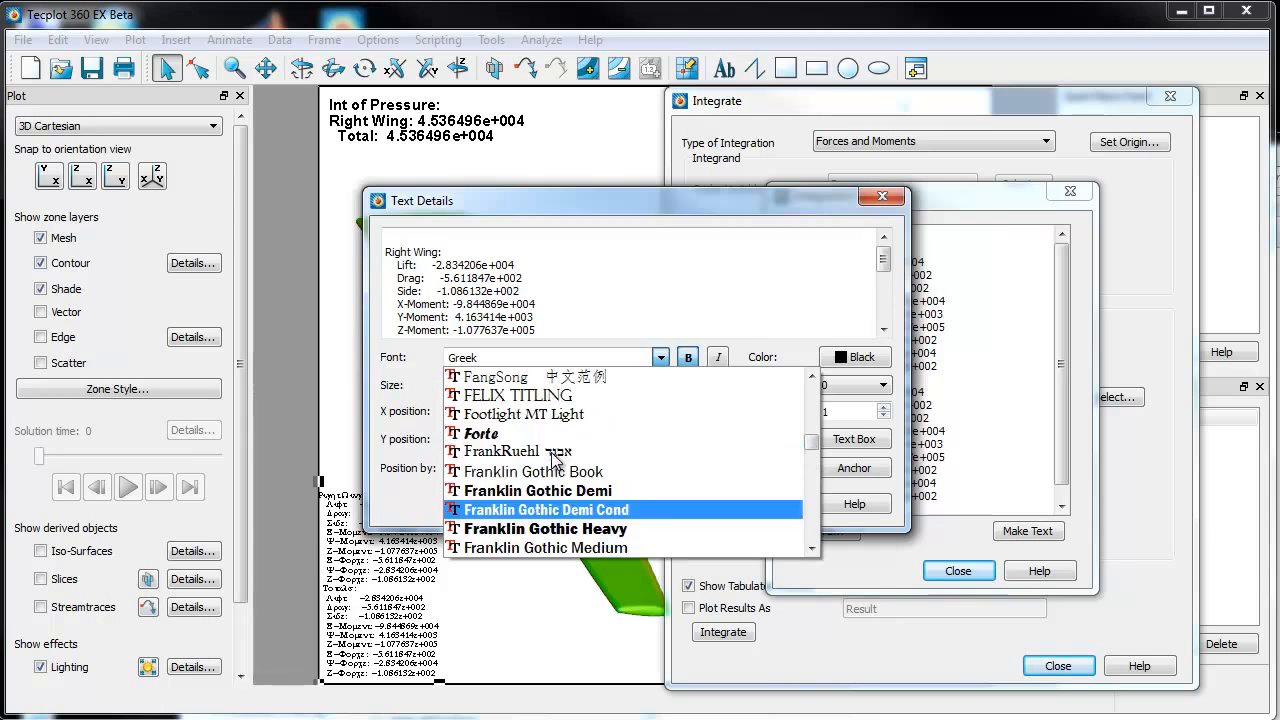
scroll(495, 405, up, 2)
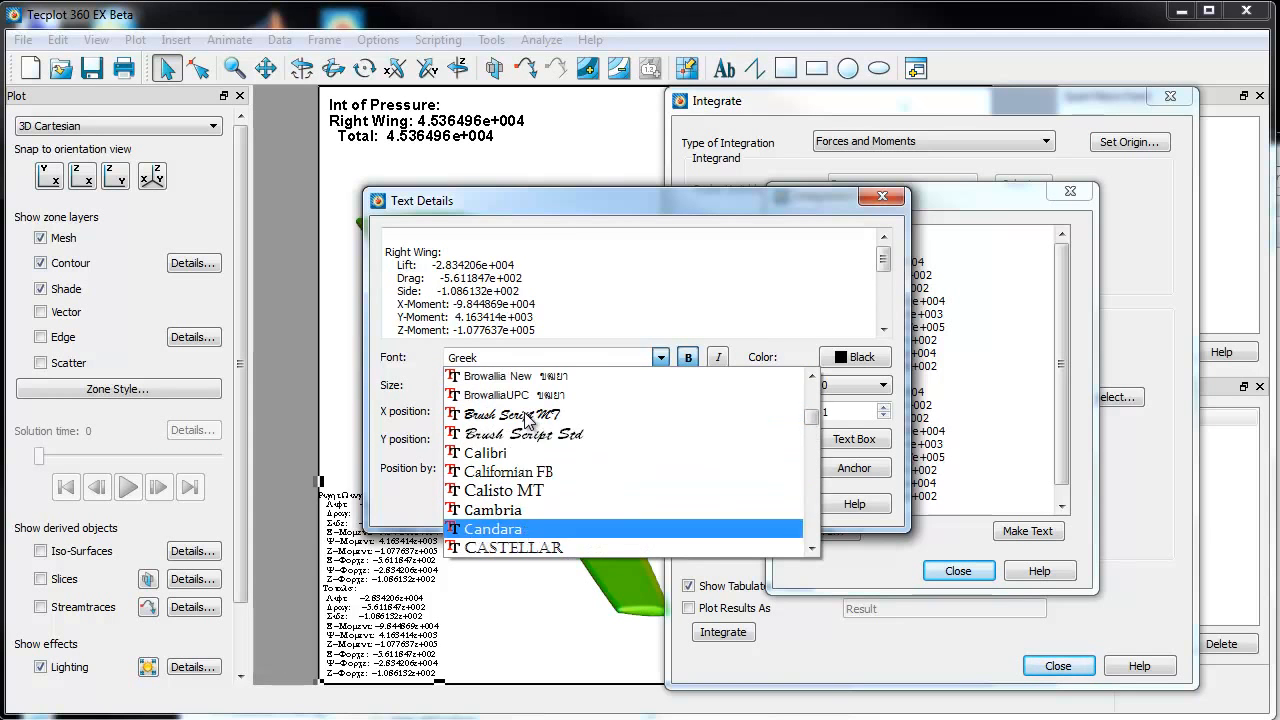
click(510, 455)
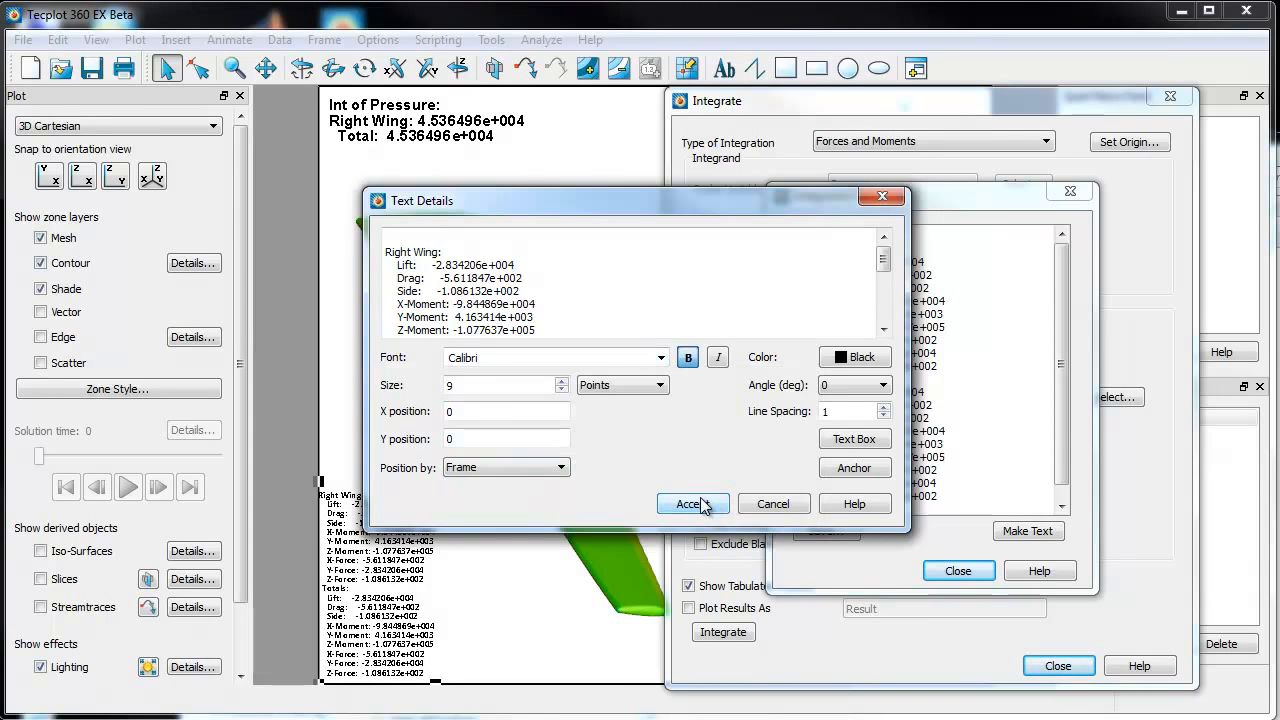
Set the forces and moments text size to 13 points and accept the text changes
click(563, 382)
click(563, 382)
click(563, 382)
click(563, 382)
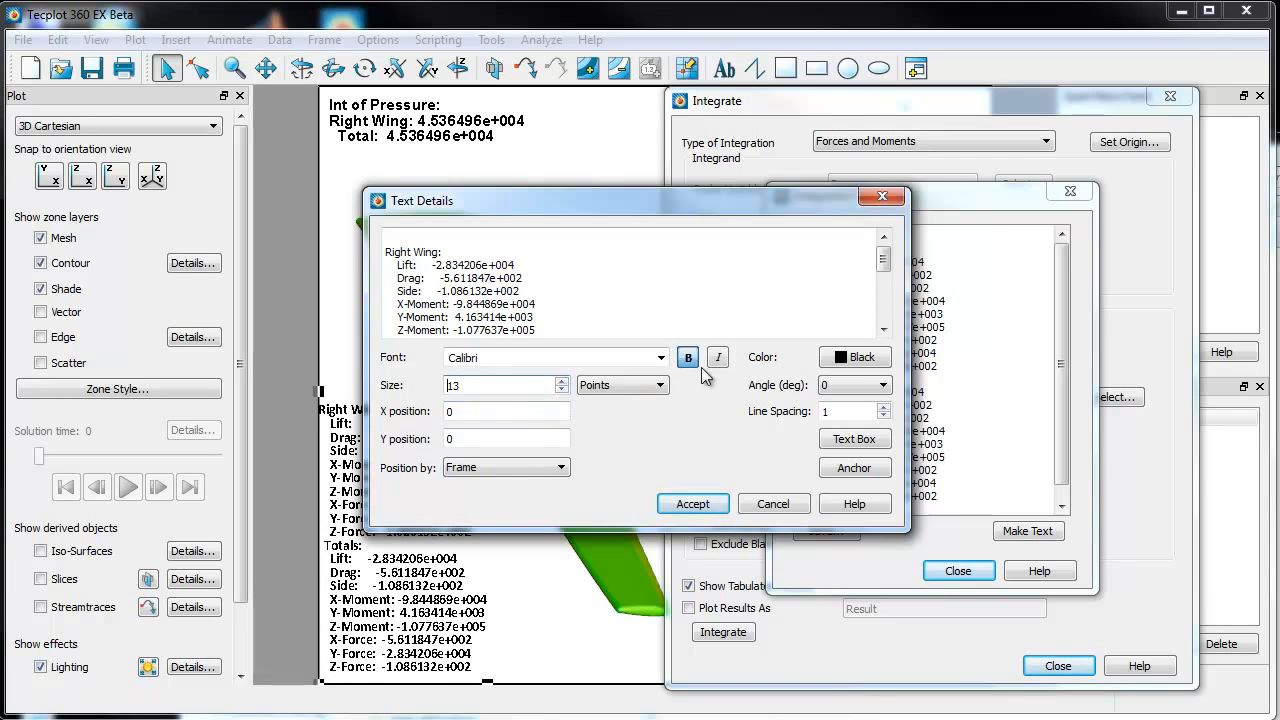
click(697, 504)
click(603, 610)
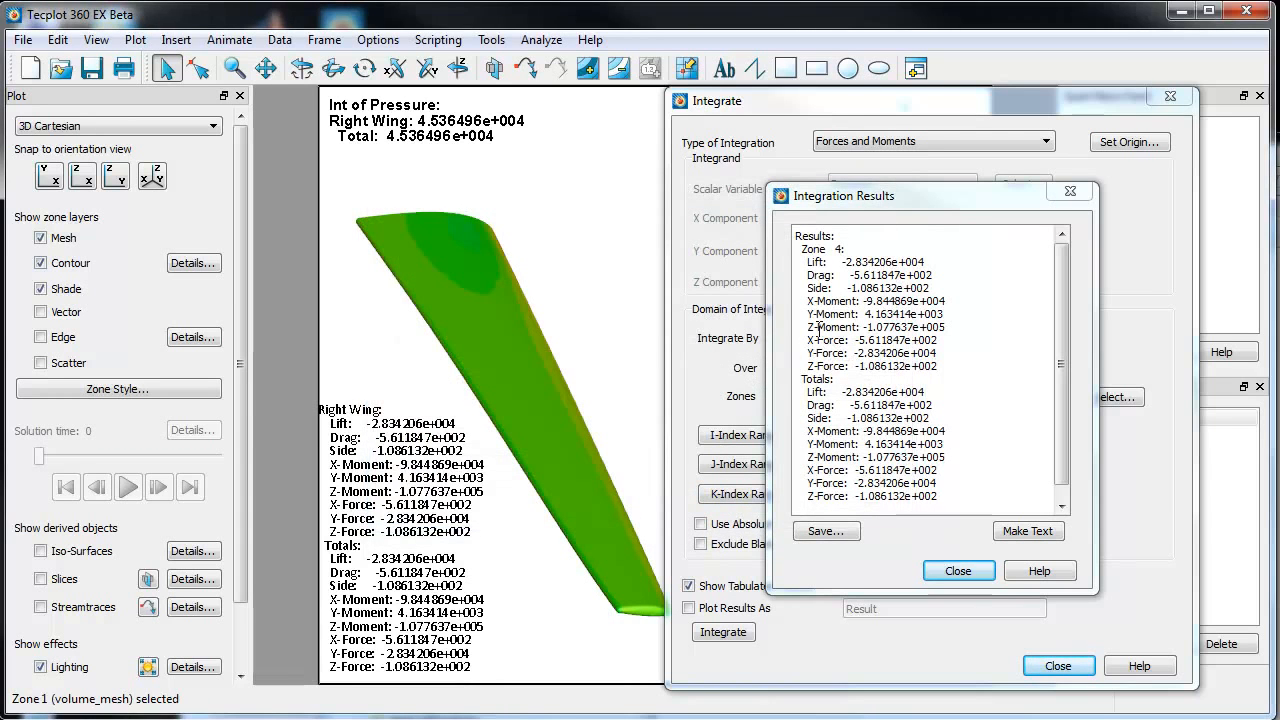
Close the integration results and the Integrate dialog, and shift the wing to the middle of the plot
click(1070, 191)
drag(924, 106, 1150, 122)
drag(539, 338, 692, 334)
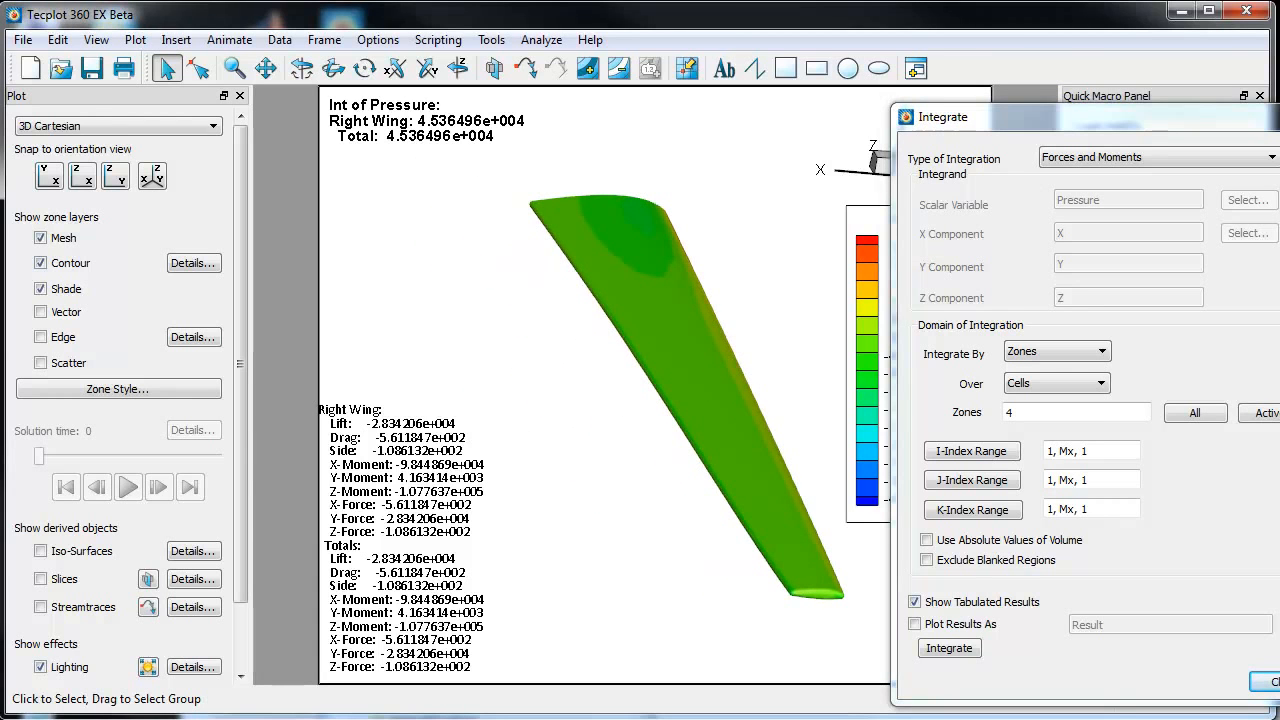
click(1273, 682)
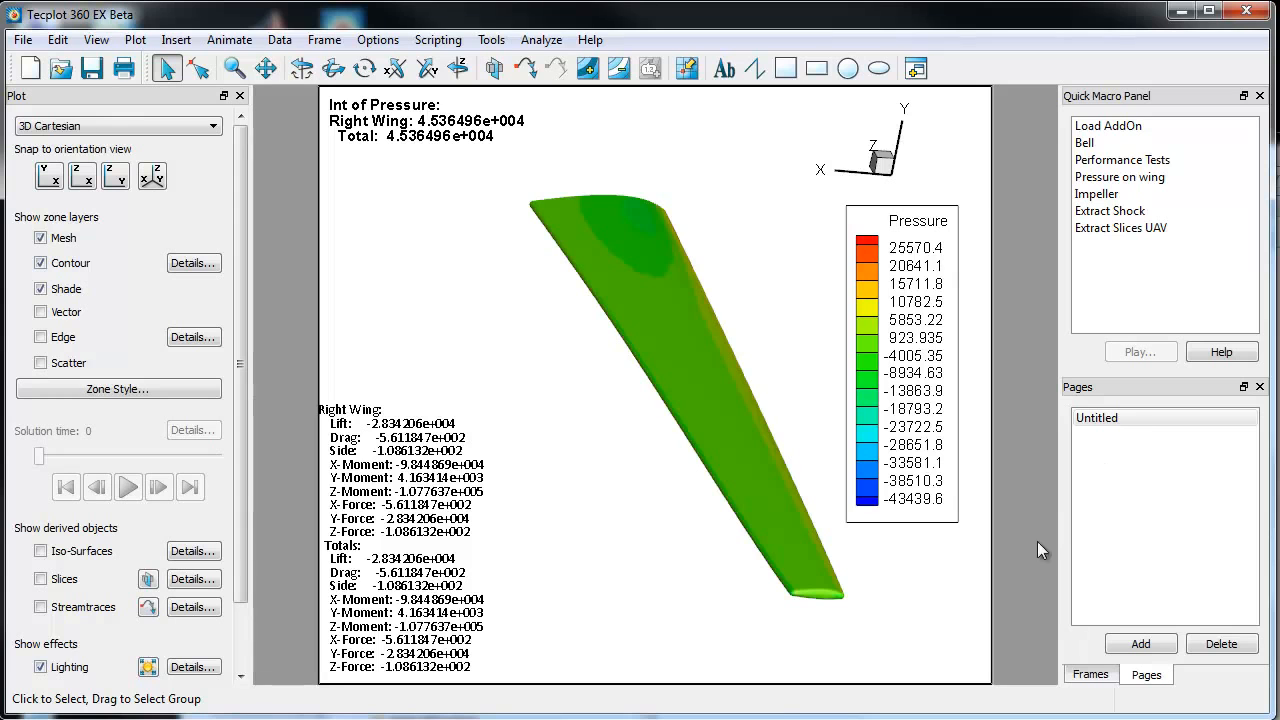
Turn on shading for all zones in the zone style settings
click(117, 387)
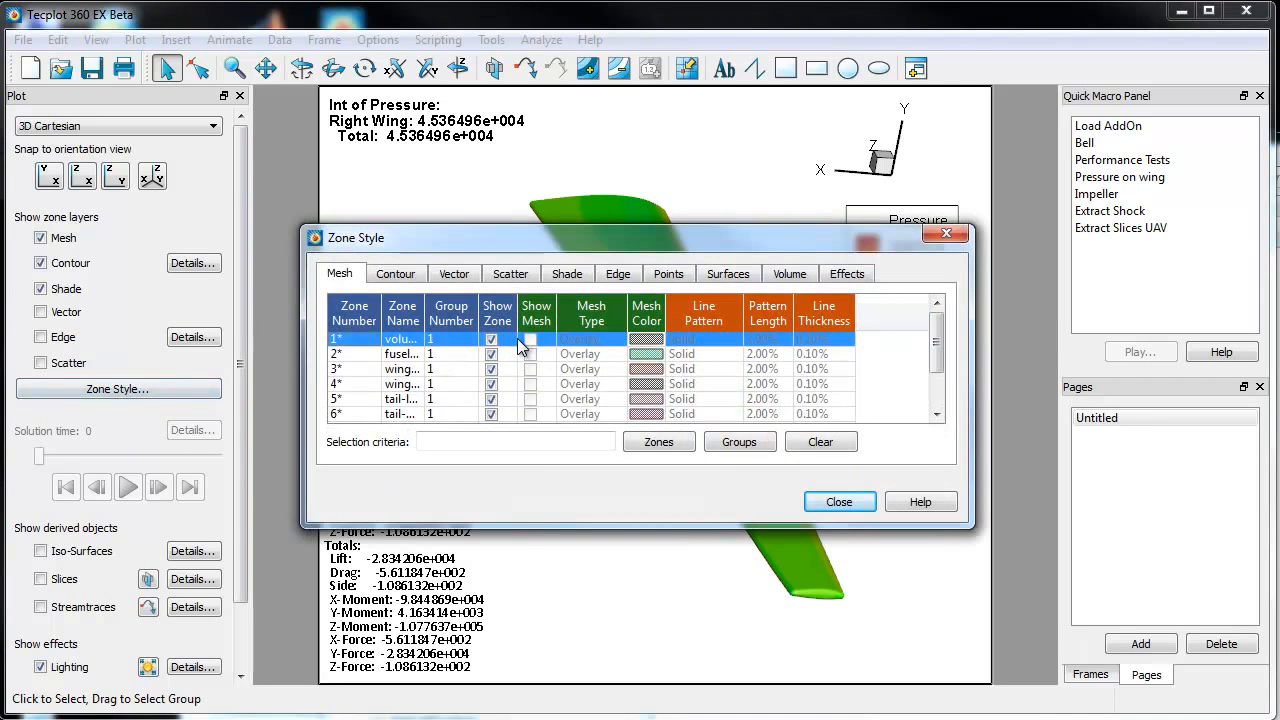
drag(518, 346, 508, 489)
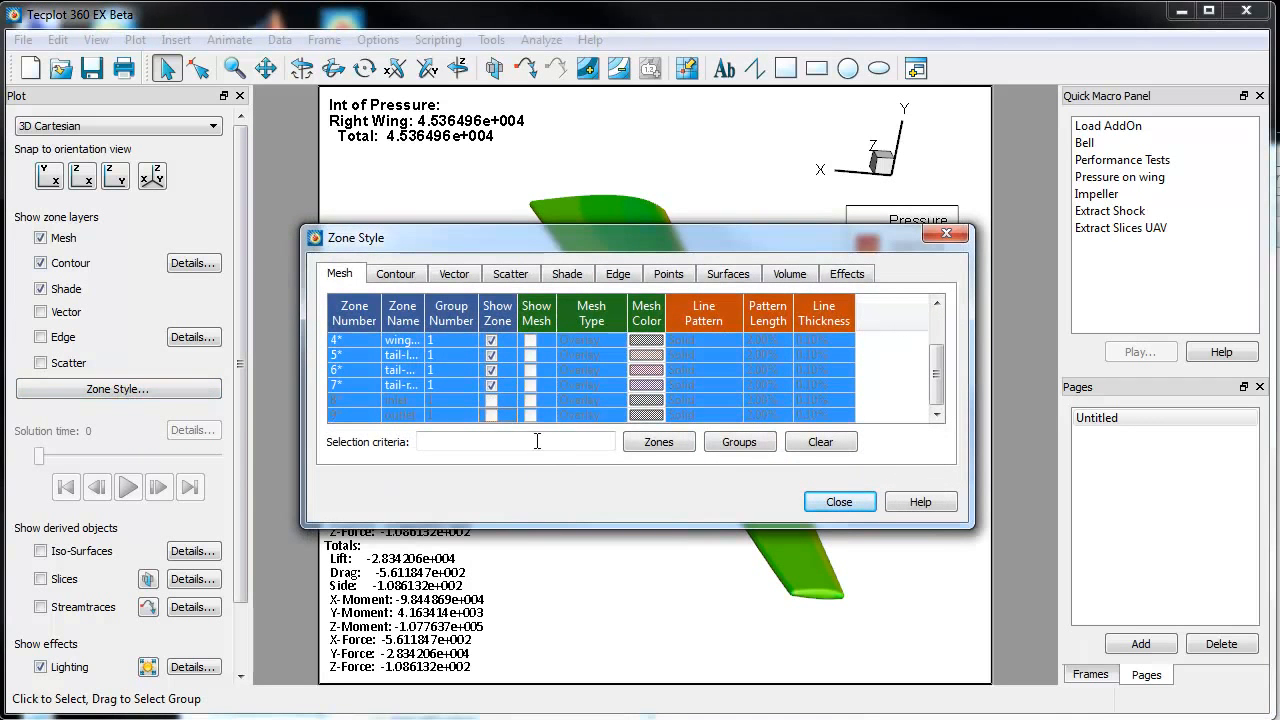
click(567, 274)
click(530, 354)
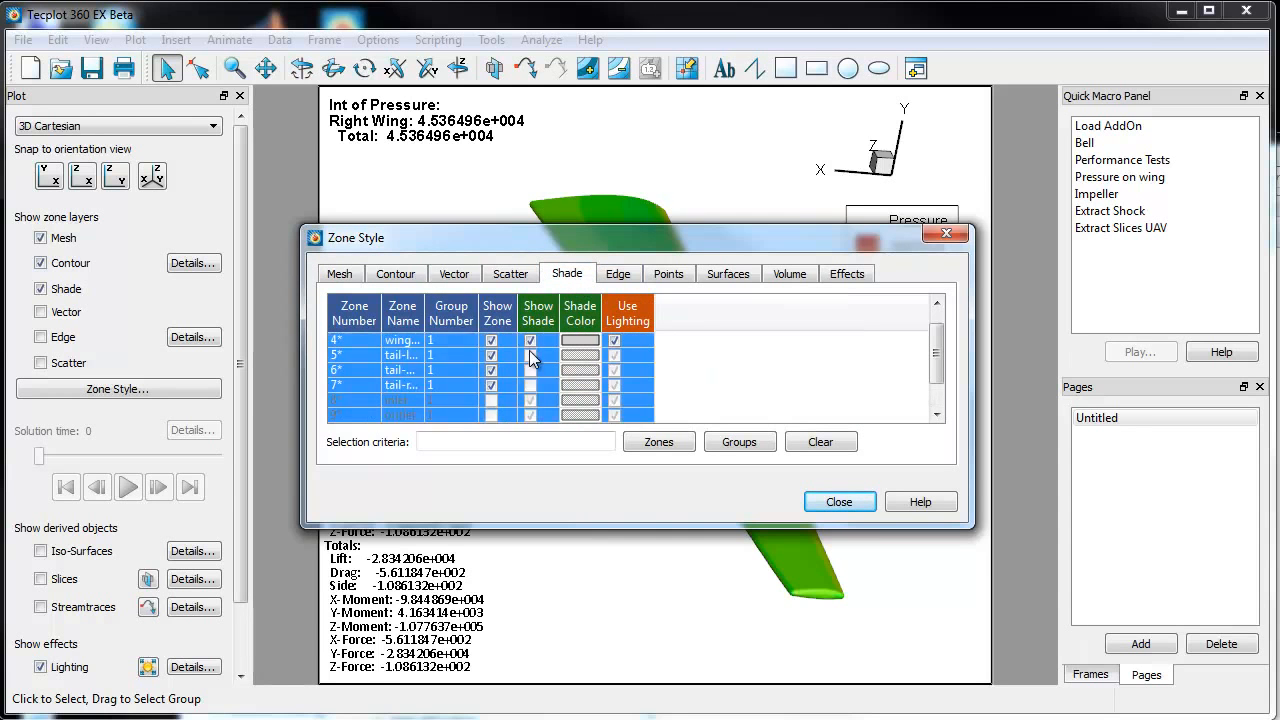
click(839, 497)
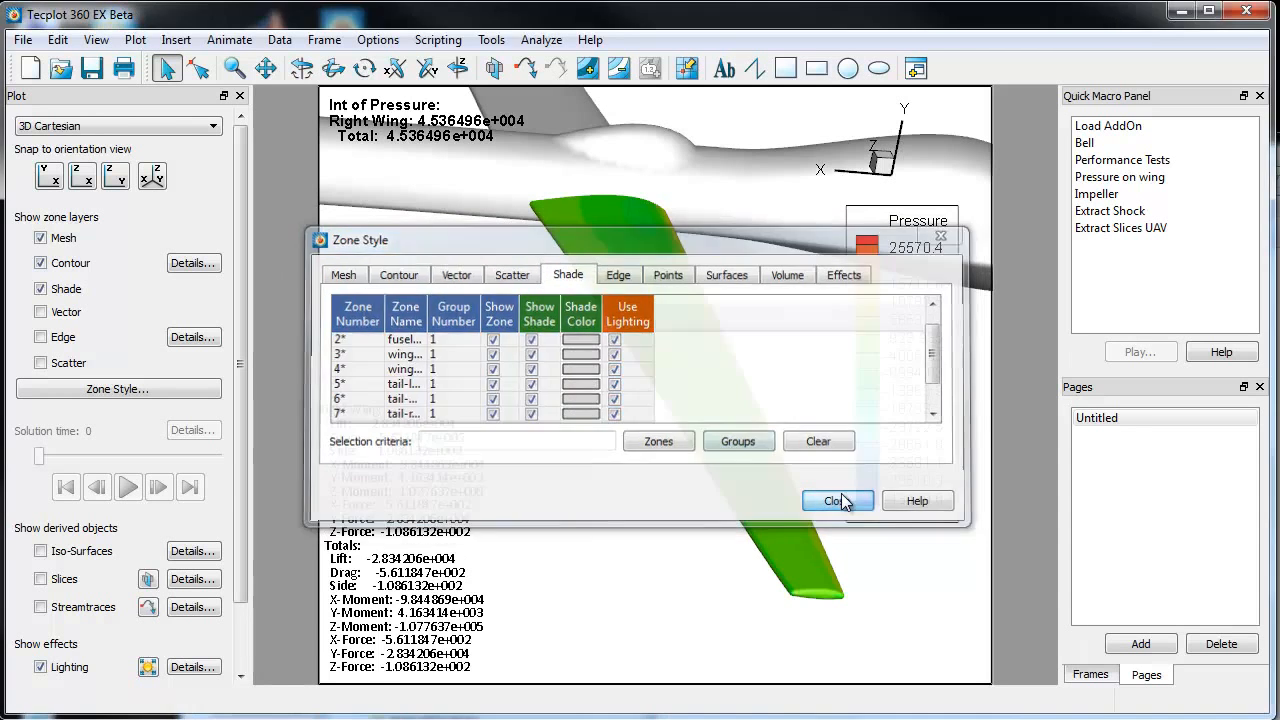
Reorient the aircraft to a front oblique view and delete the forces and moments text from the plot
middle_drag(771, 497, 803, 220)
right_drag(660, 374, 714, 415)
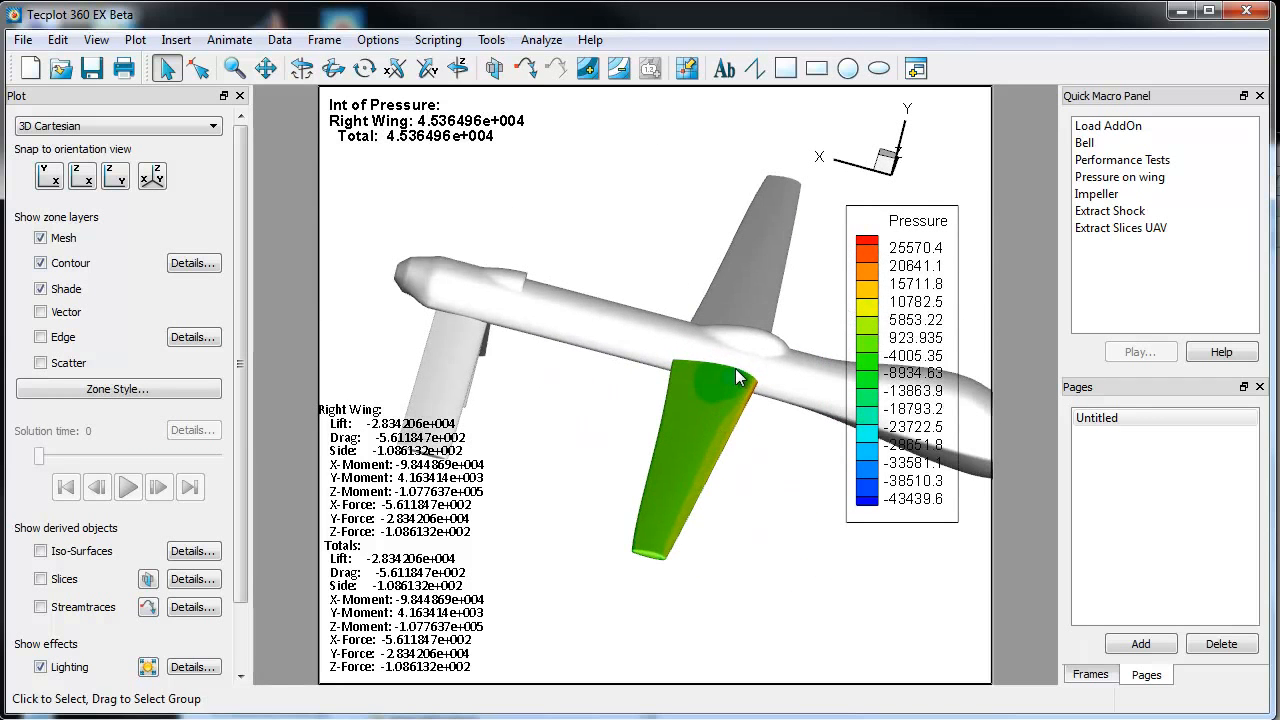
click(744, 343)
ctrl+right_drag(743, 344, 596, 380)
ctrl+right_drag(708, 358, 623, 444)
click(406, 486)
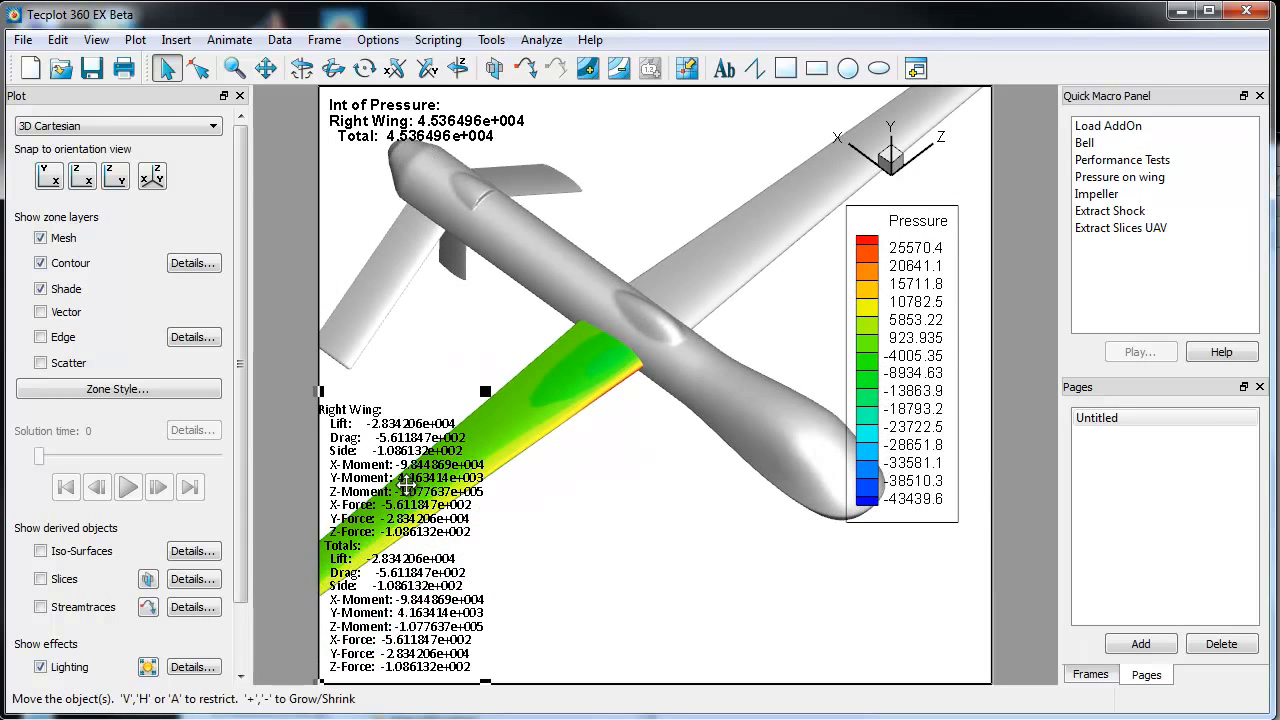
key(Delete)
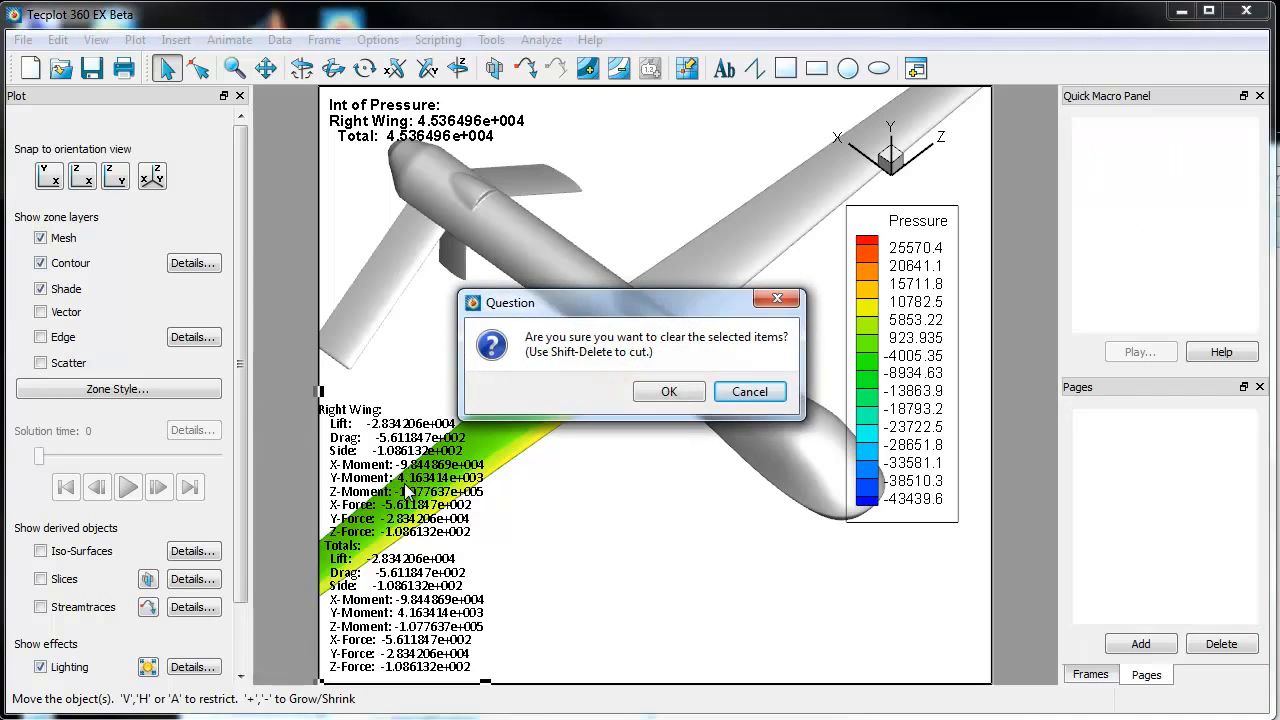
click(660, 391)
Delete the pressure integration text and hide the Pressure contour legend
click(420, 128)
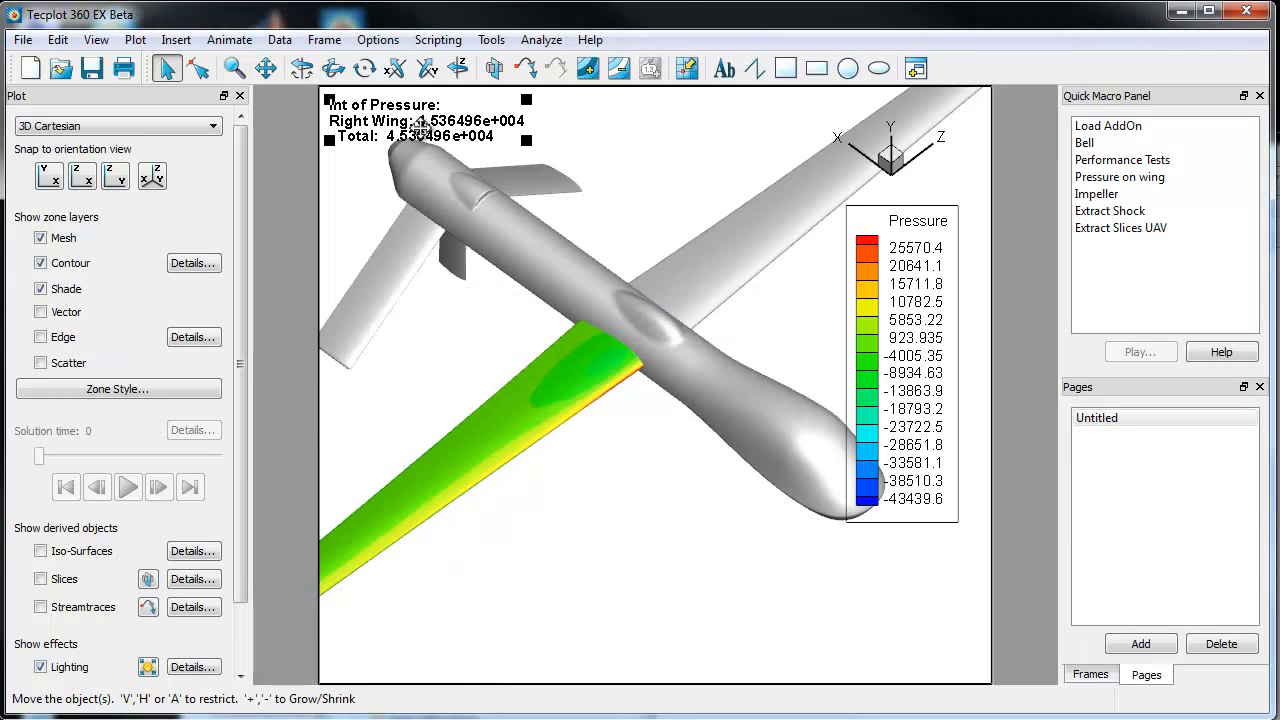
key(Delete)
click(669, 391)
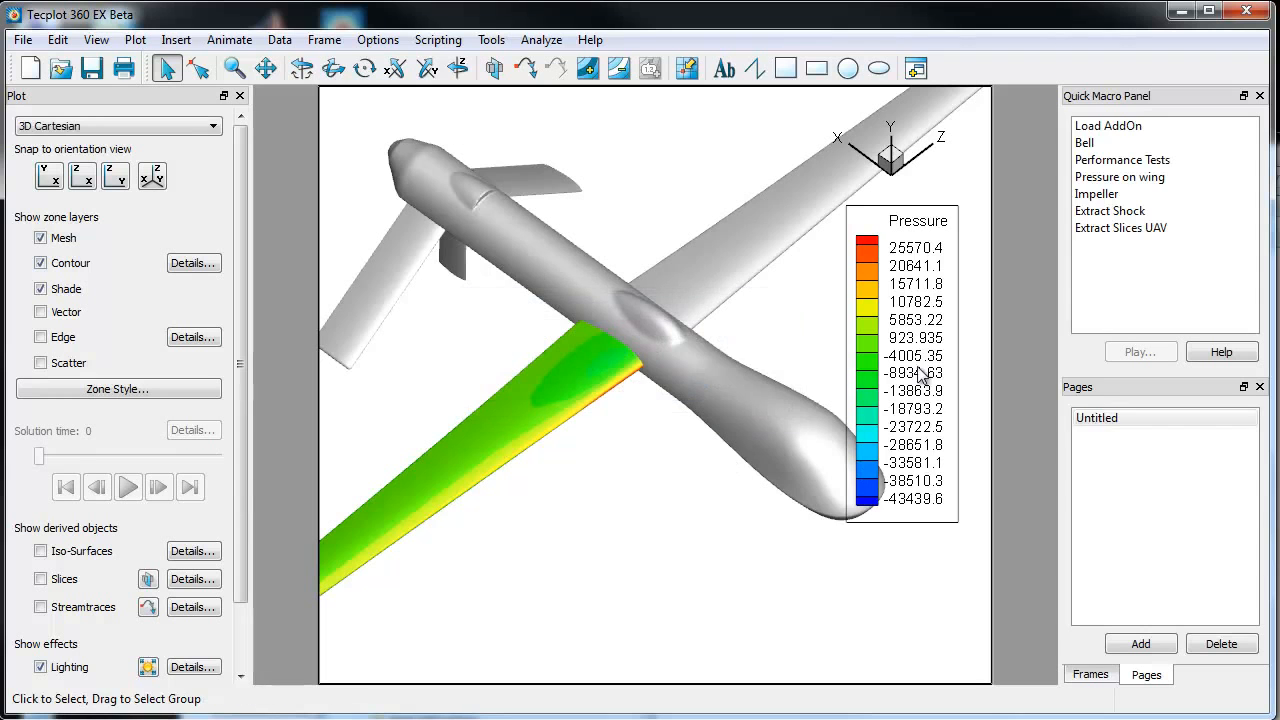
right_click(915, 362)
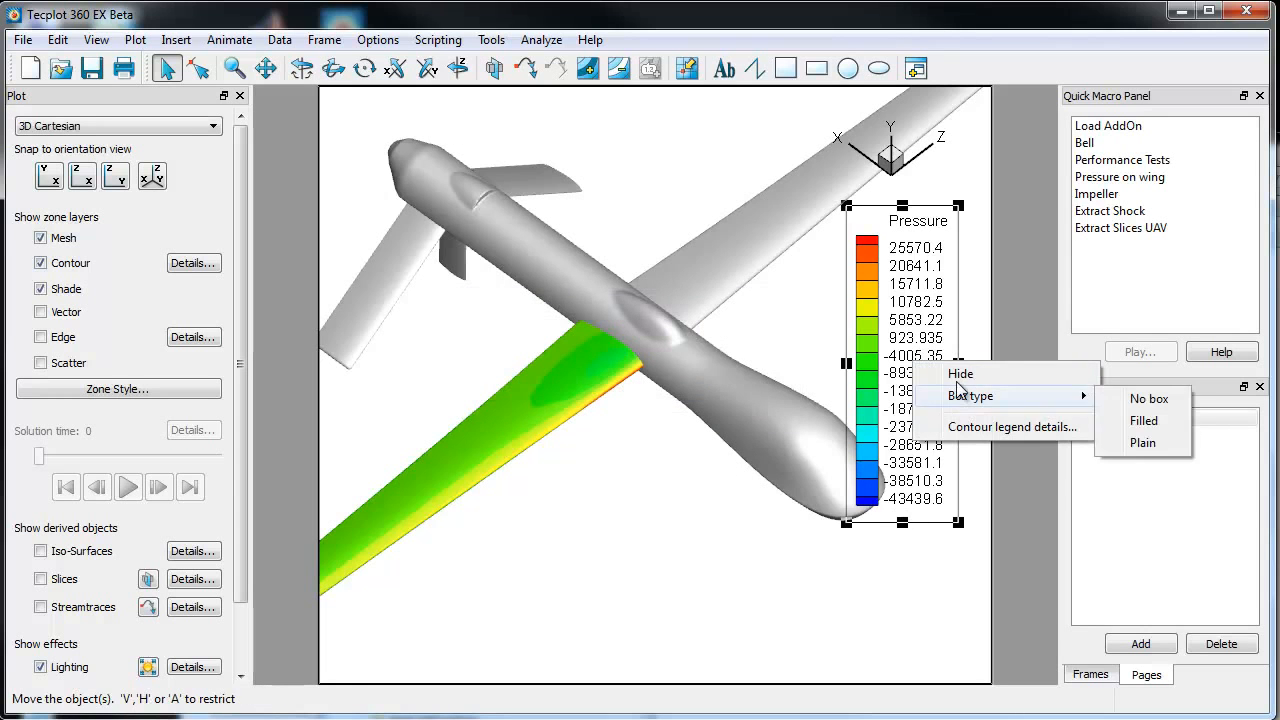
click(958, 375)
Place a slice across the aircraft's nose and leave the Slice tool
middle_drag(837, 515, 560, 440)
click(148, 579)
click(864, 416)
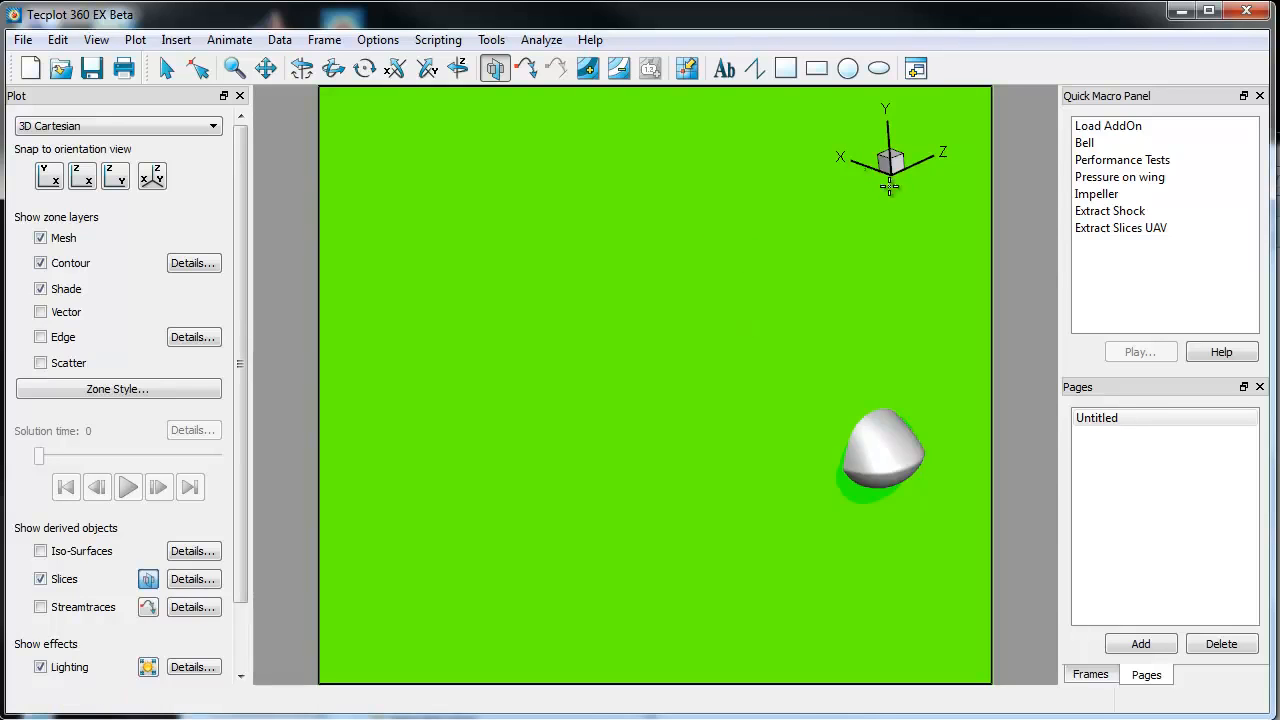
key(Escape)
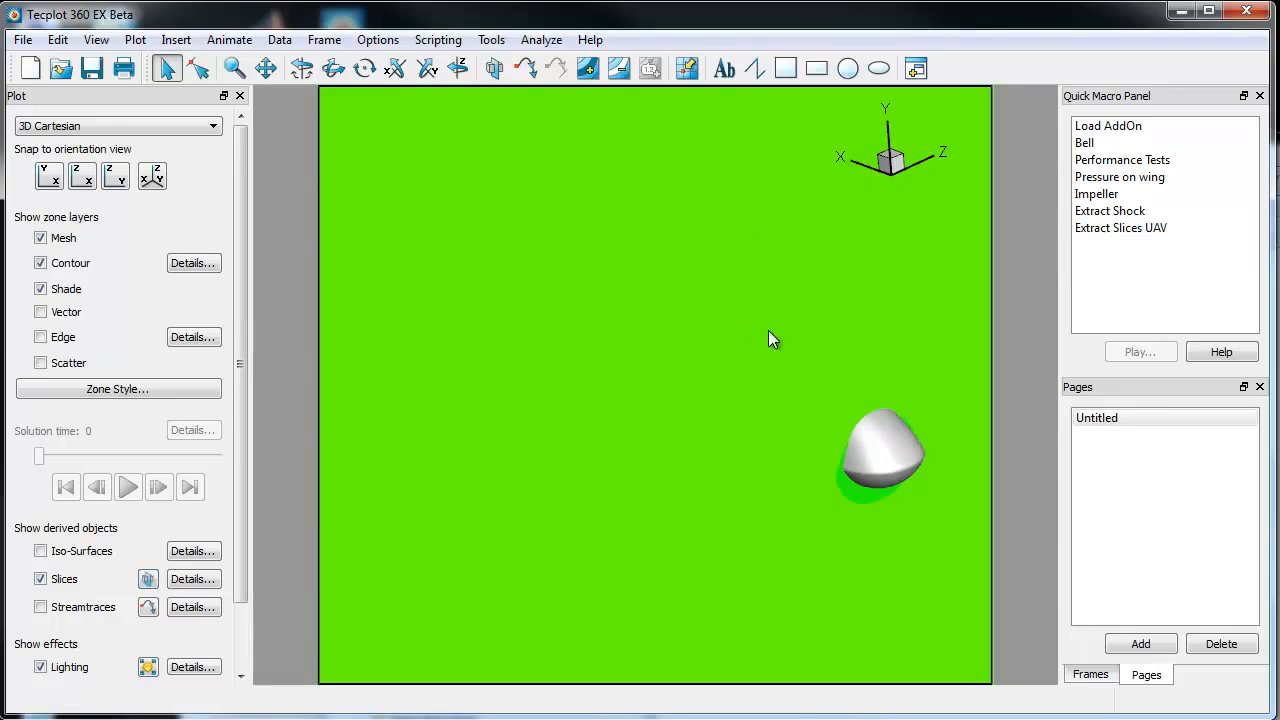
Turn on translucency for the slice and raise its level so the aircraft shows clearly through it
right_click(746, 365)
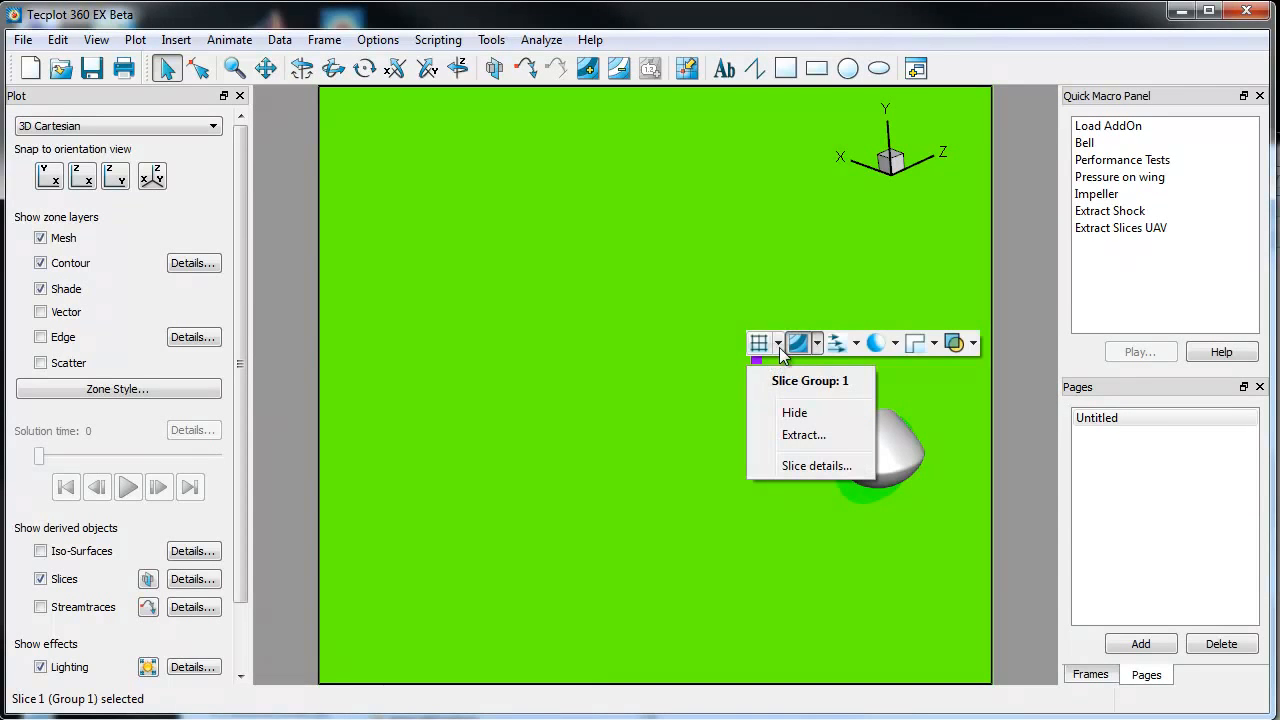
click(970, 345)
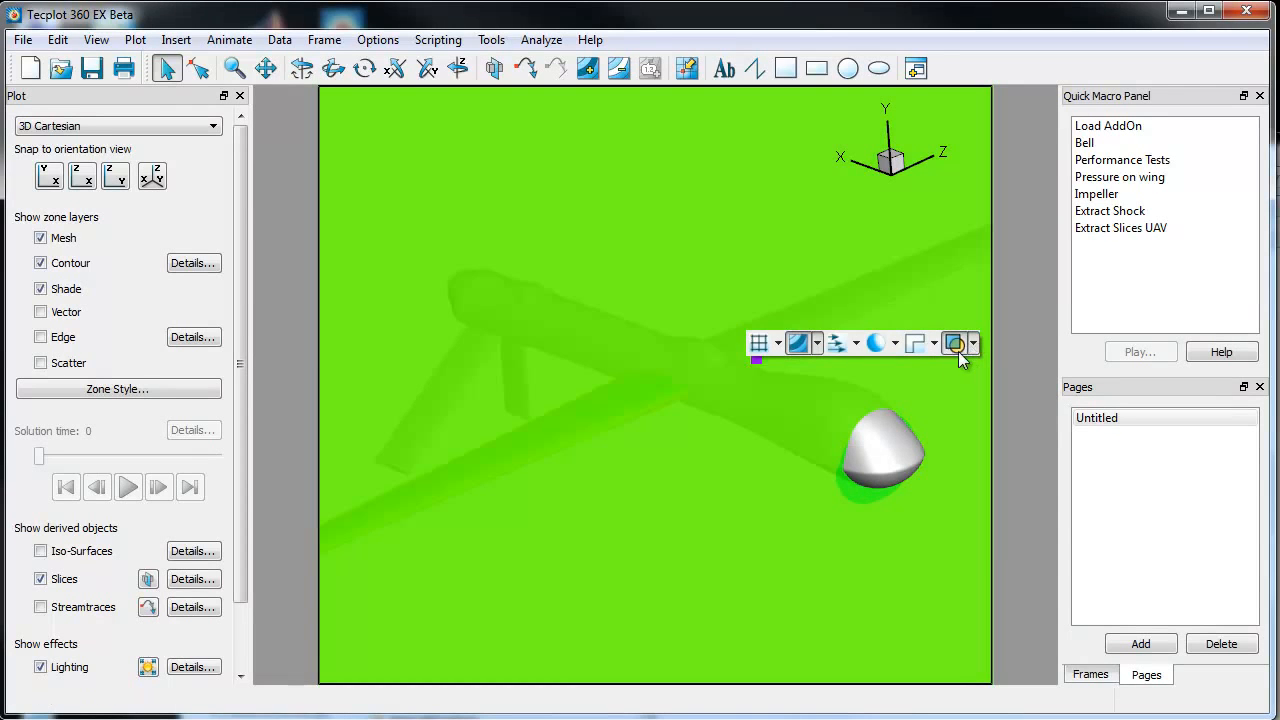
click(972, 343)
click(982, 456)
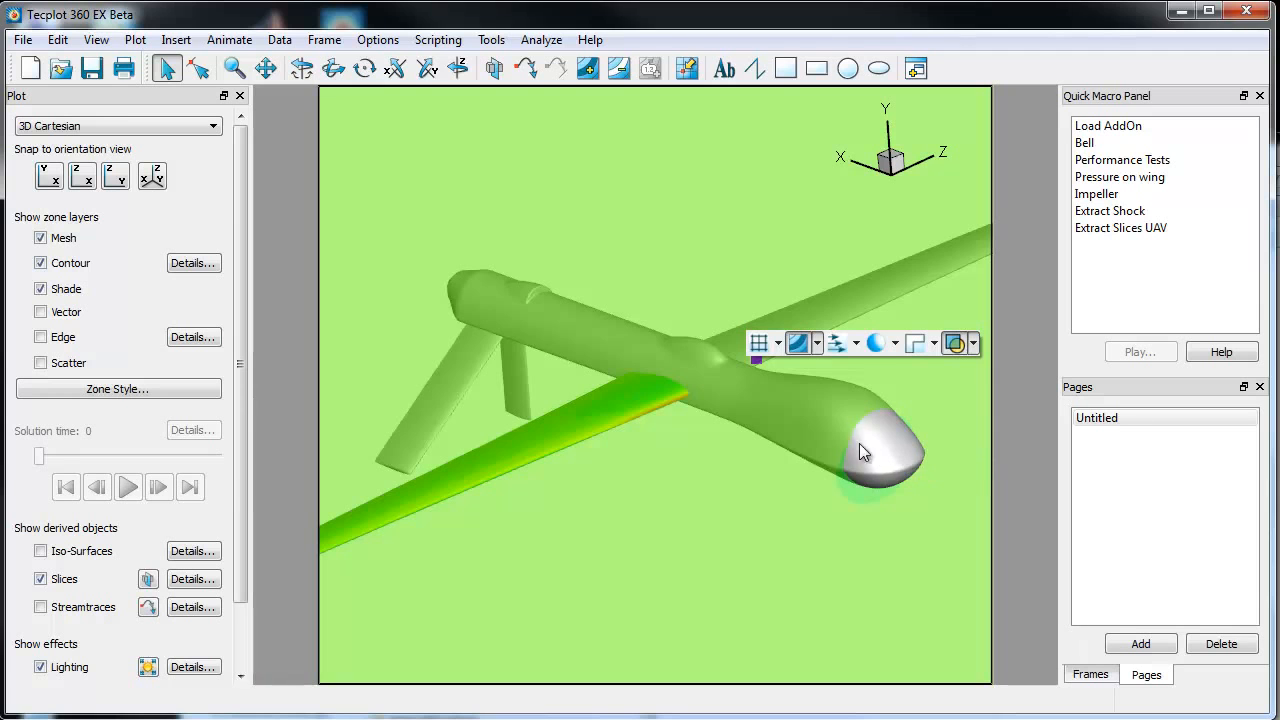
Contour the slice by Y Velocity, try its mesh on and off, and hide the Y Velocity legend
click(814, 346)
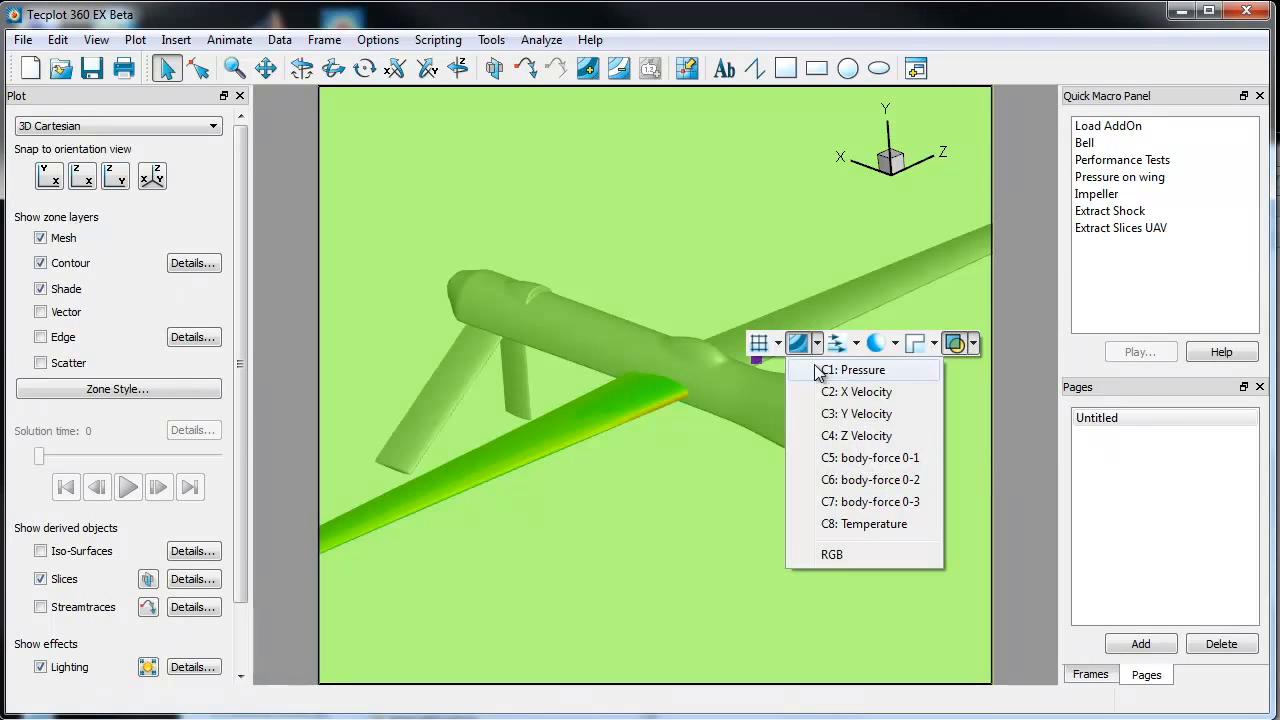
click(887, 424)
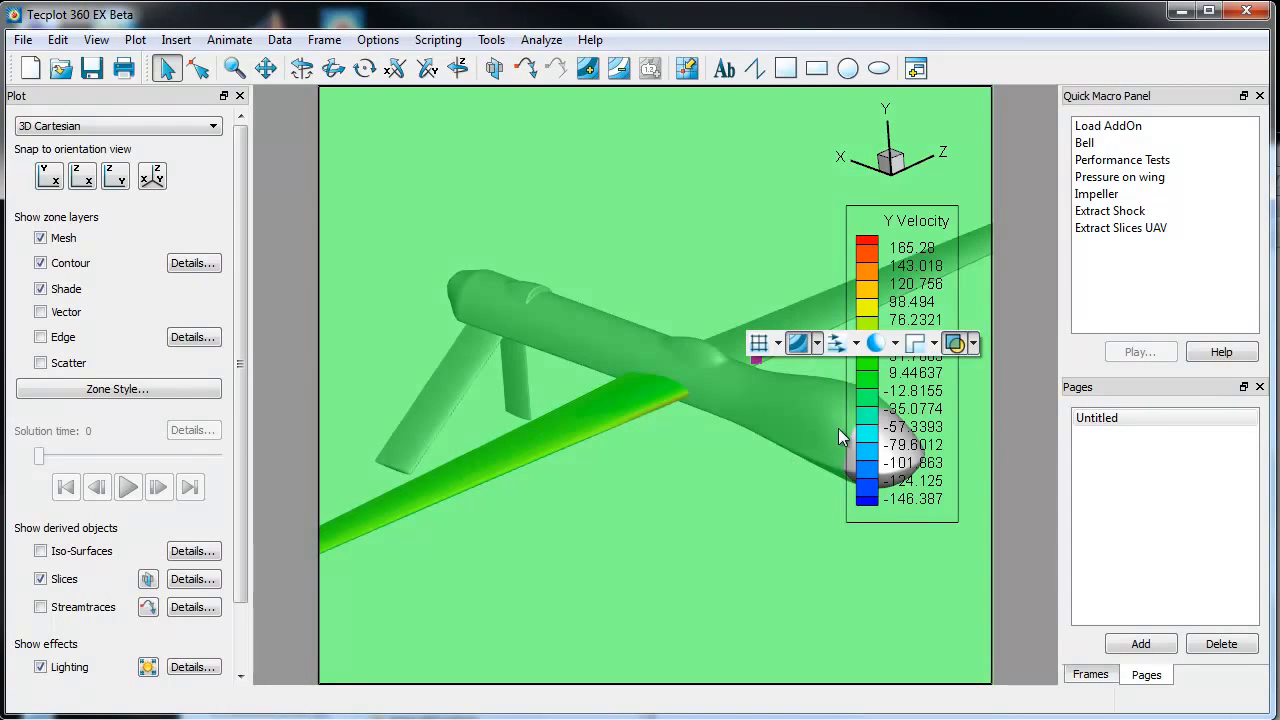
click(759, 345)
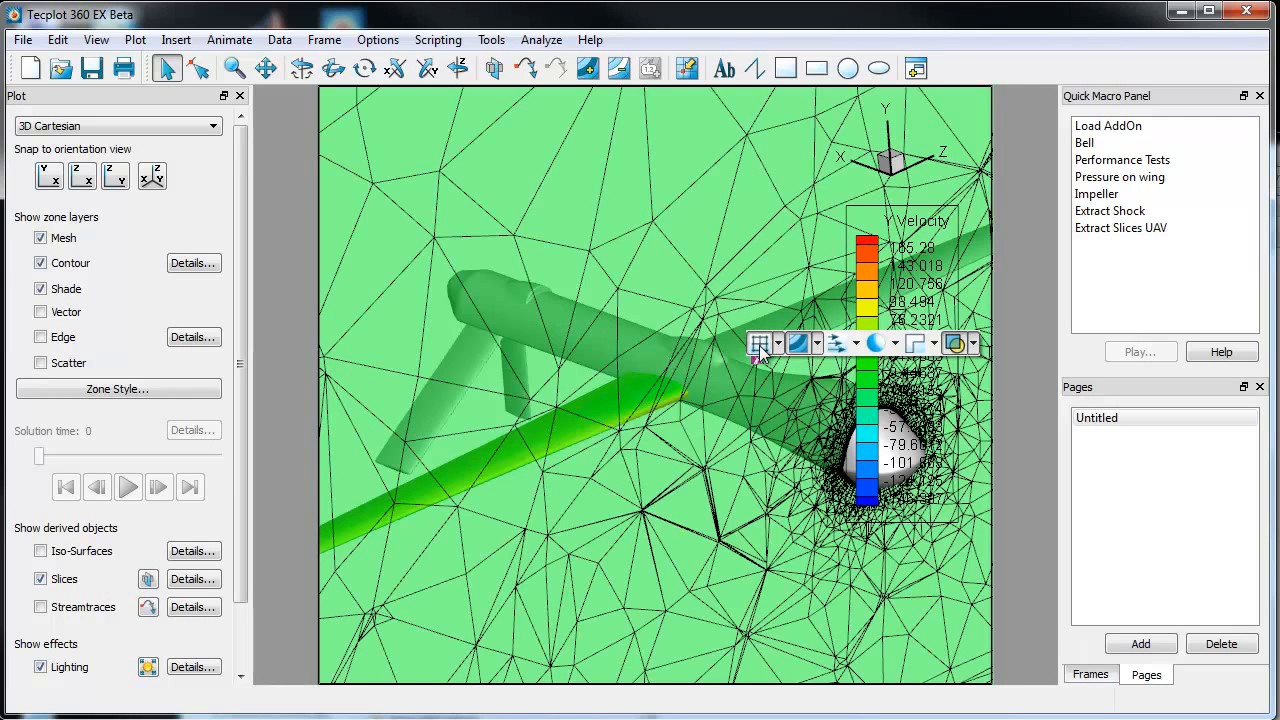
click(759, 345)
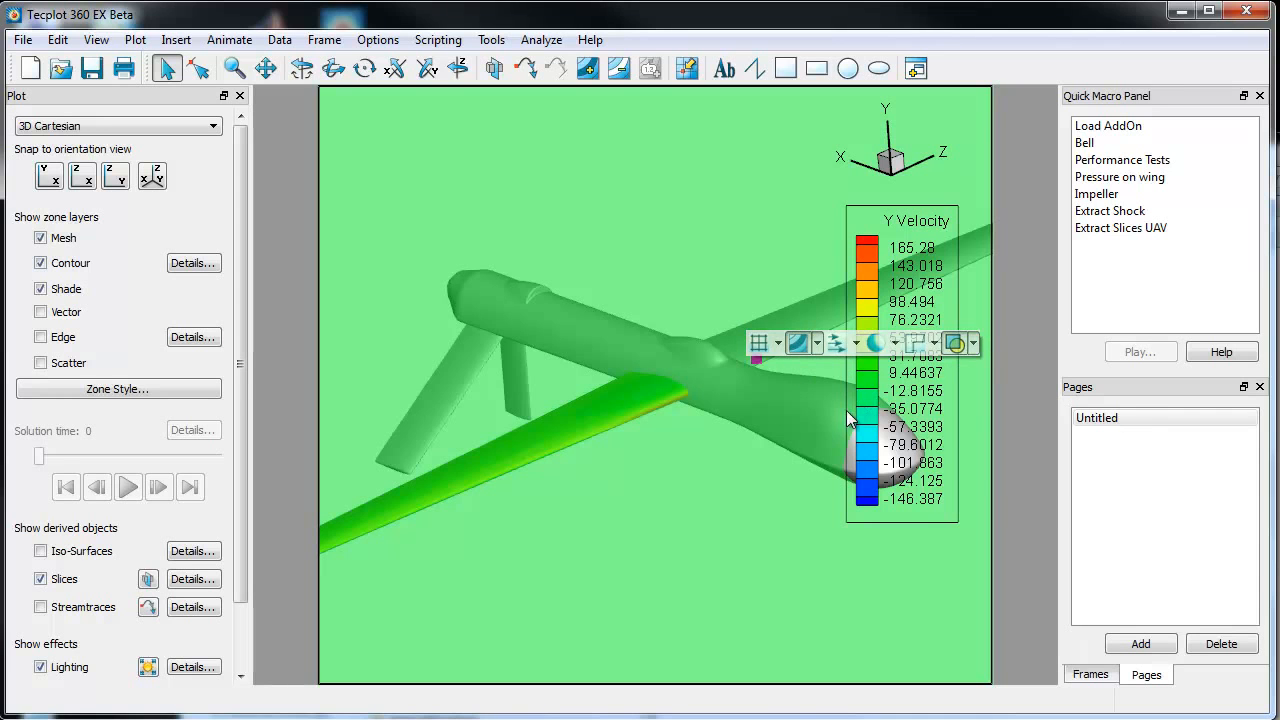
right_click(876, 422)
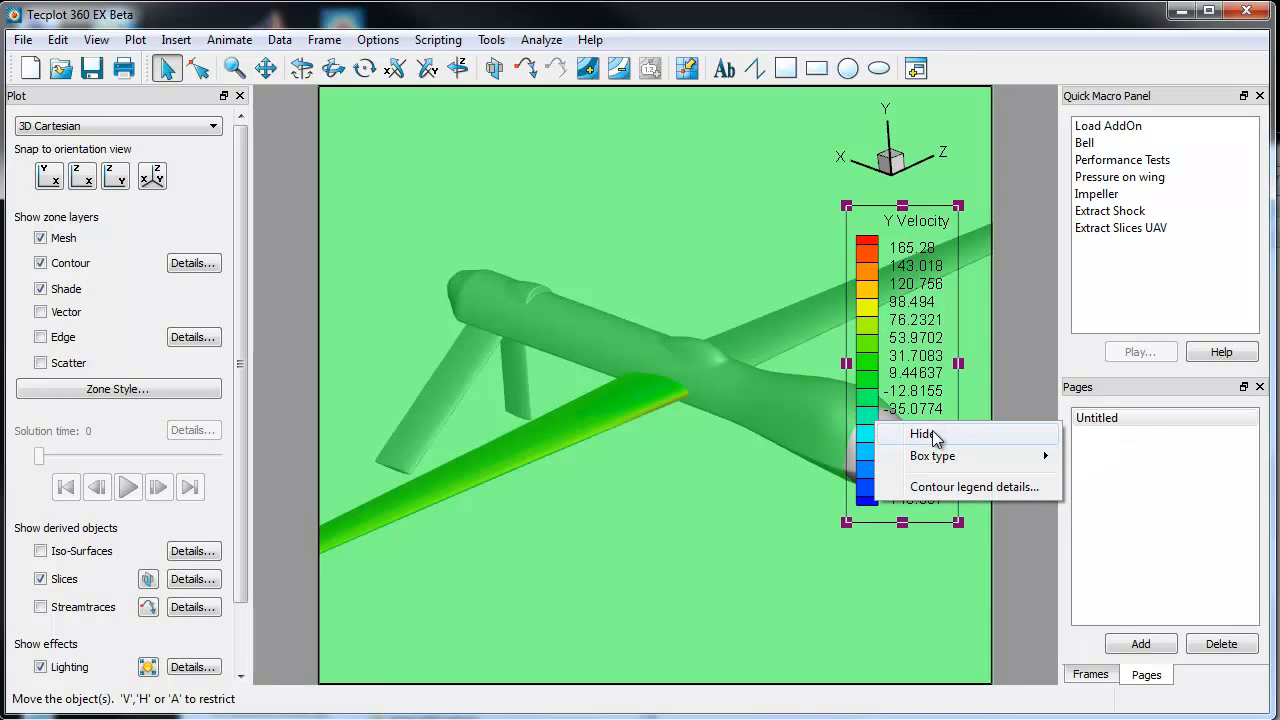
click(932, 432)
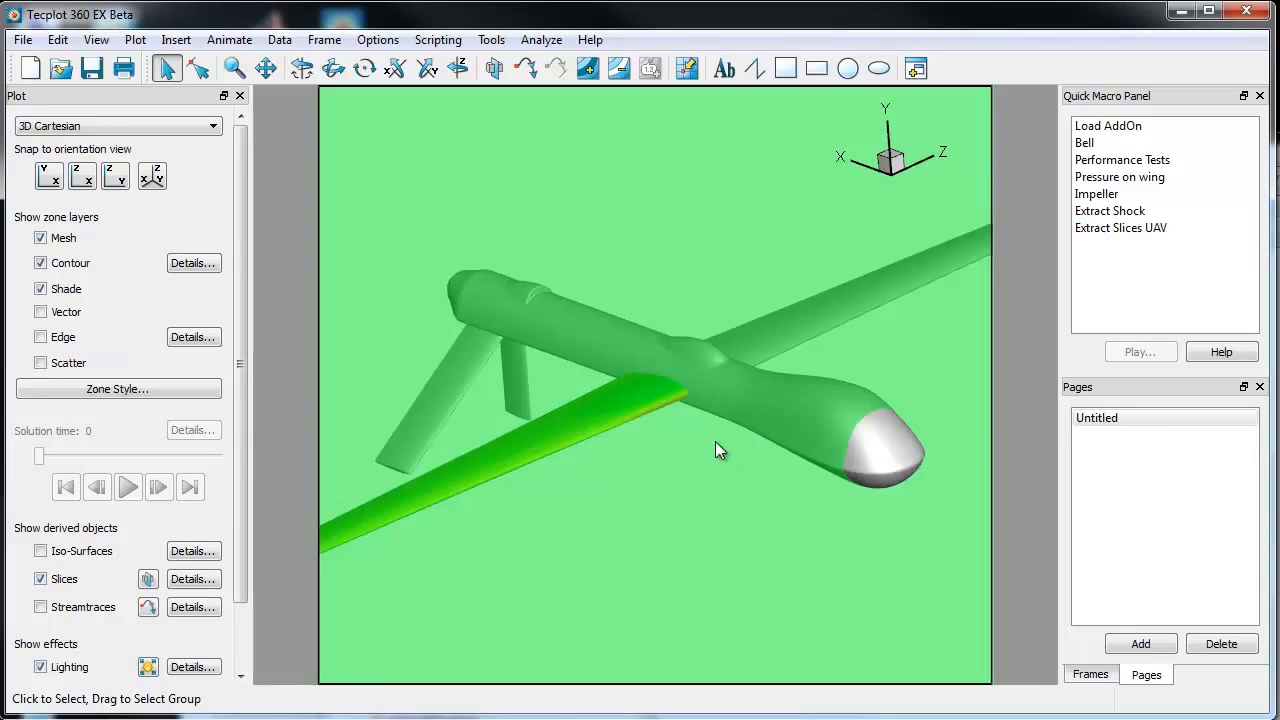
Extract the current slice into a new zone
right_click(662, 397)
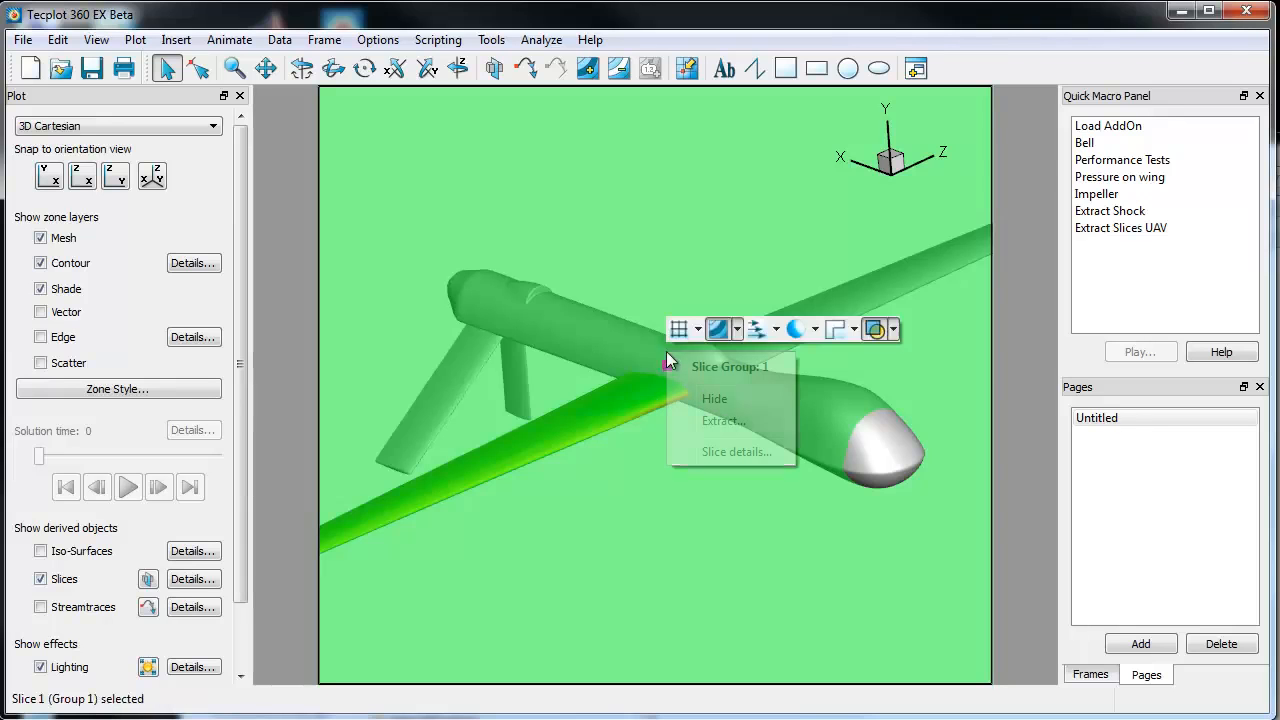
click(723, 421)
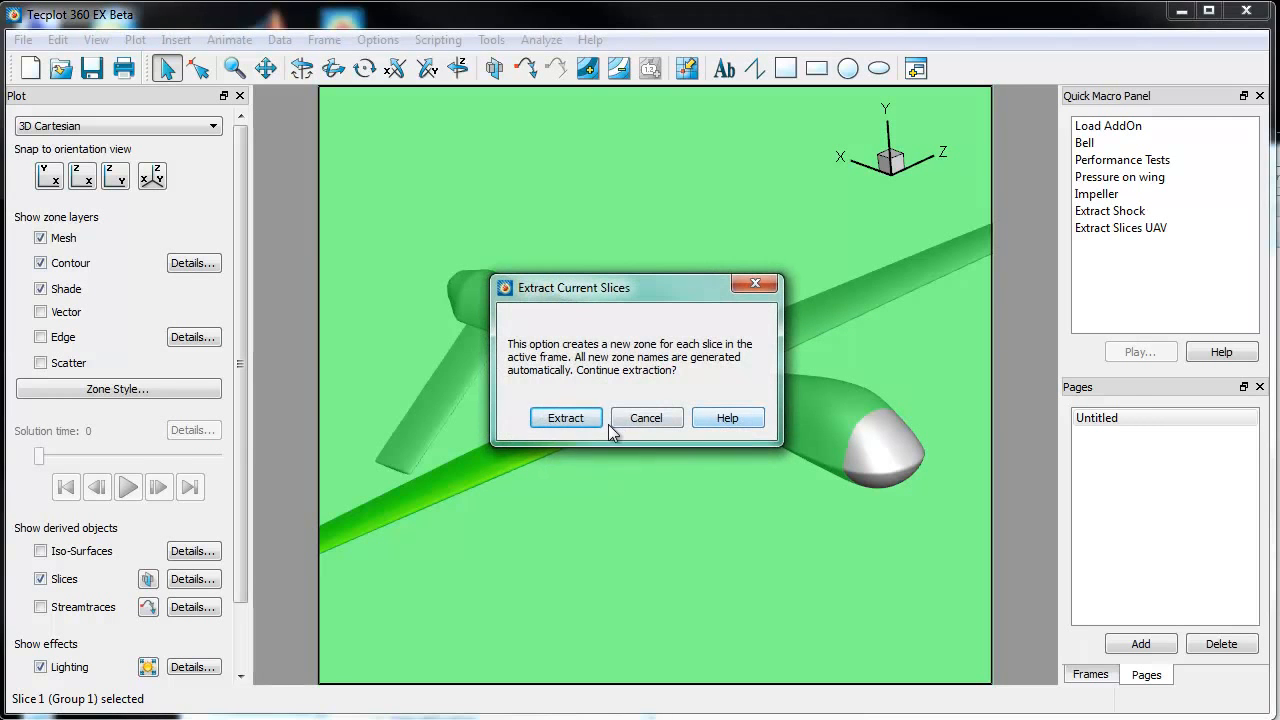
click(575, 418)
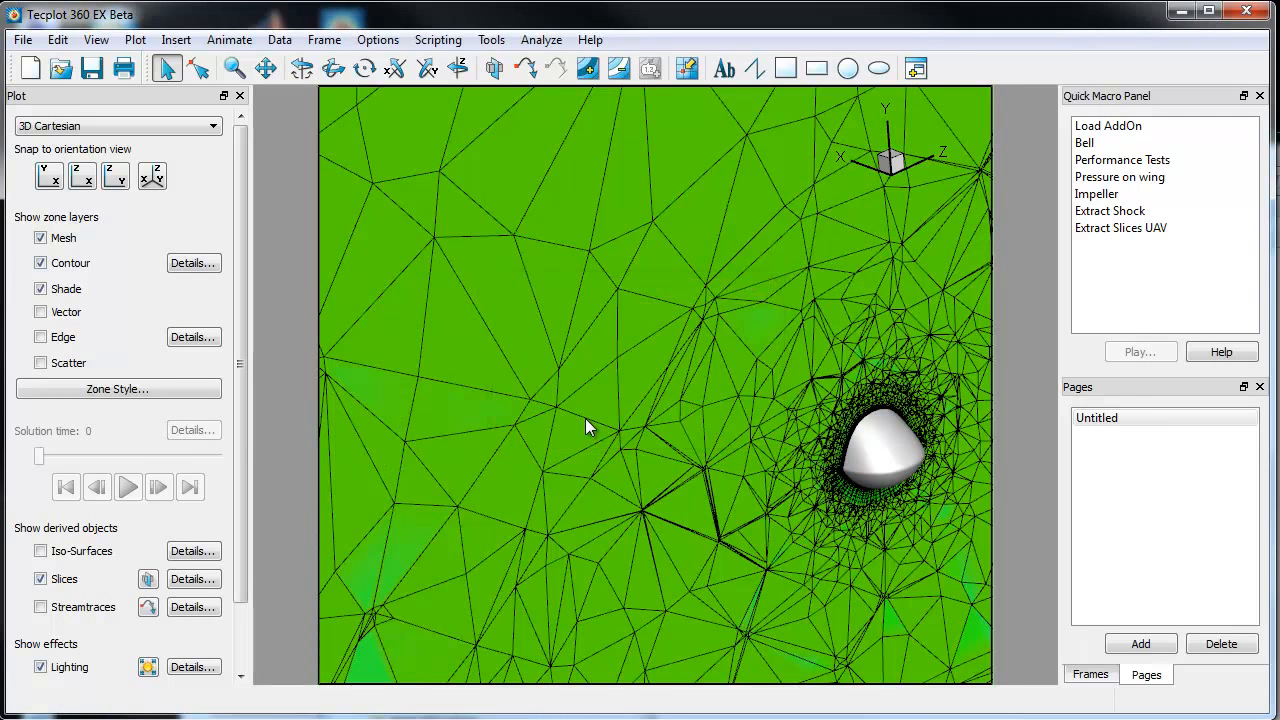
Hide the slice group and the extracted slice zone so only the aircraft surfaces are displayed
right_click(756, 326)
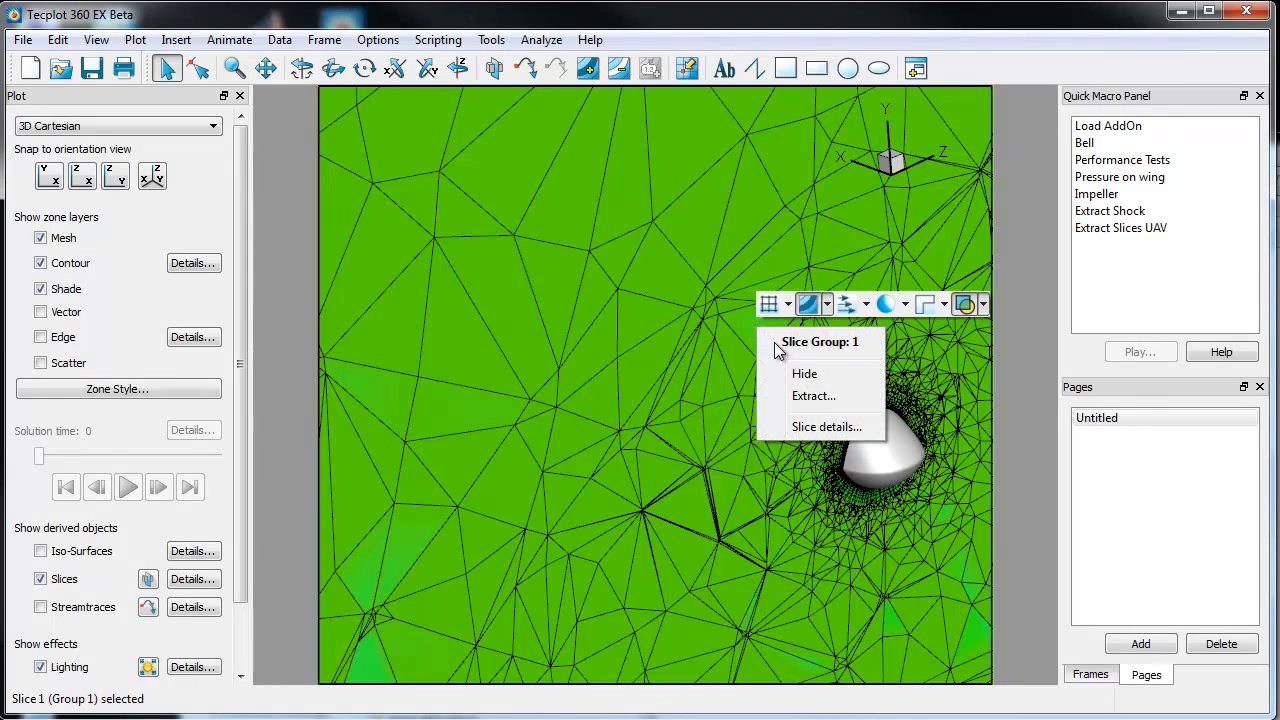
click(800, 374)
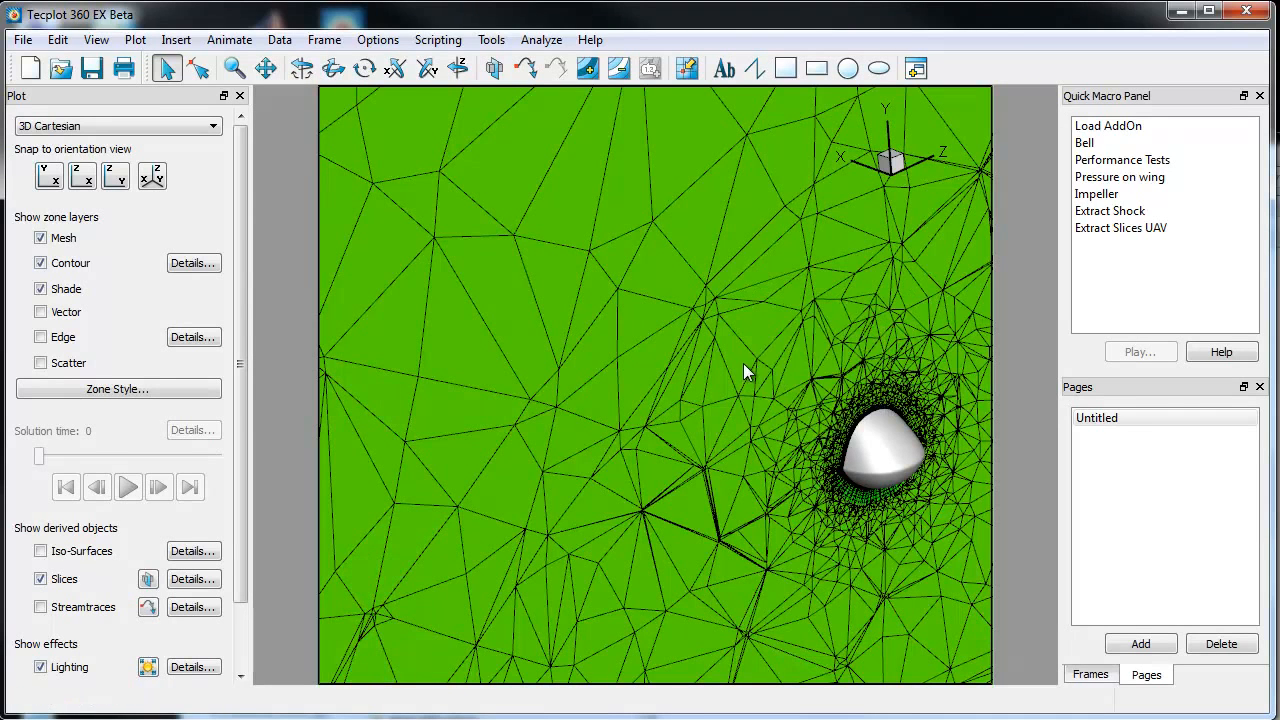
right_click(749, 372)
click(795, 422)
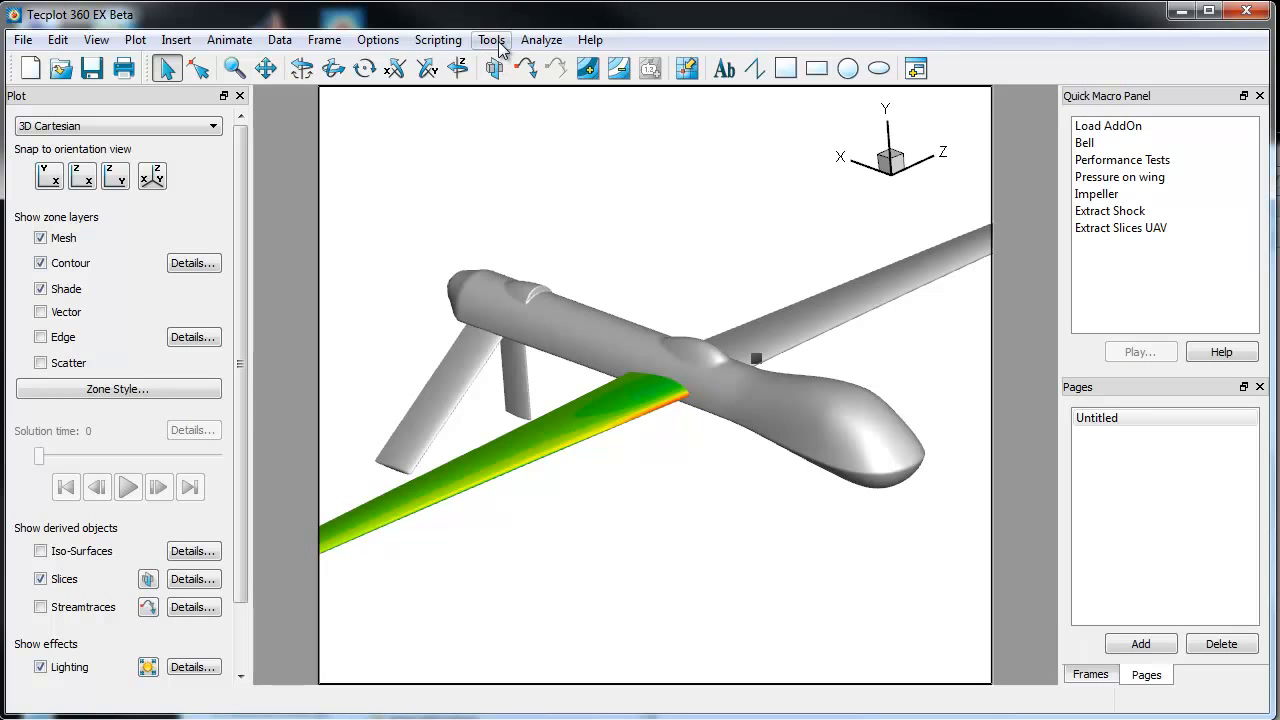
Set up a Mass Flow Rate integration over zone 10, the extracted slice
click(541, 40)
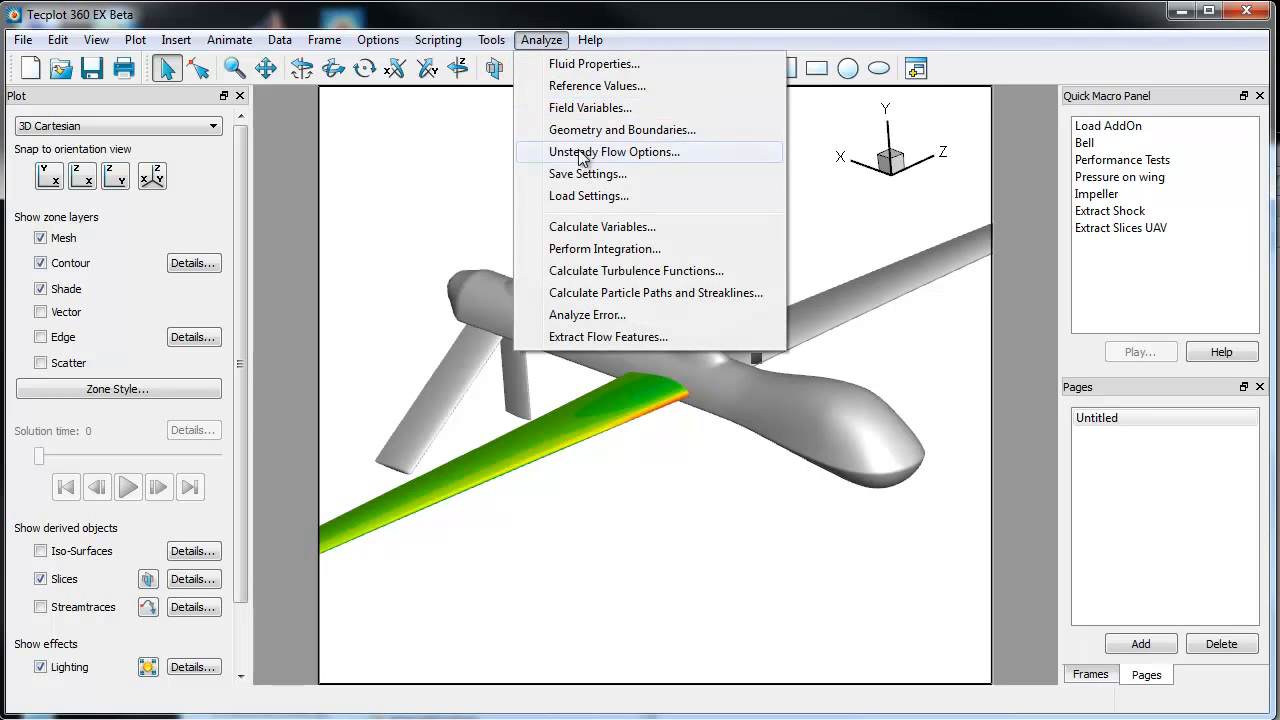
click(610, 249)
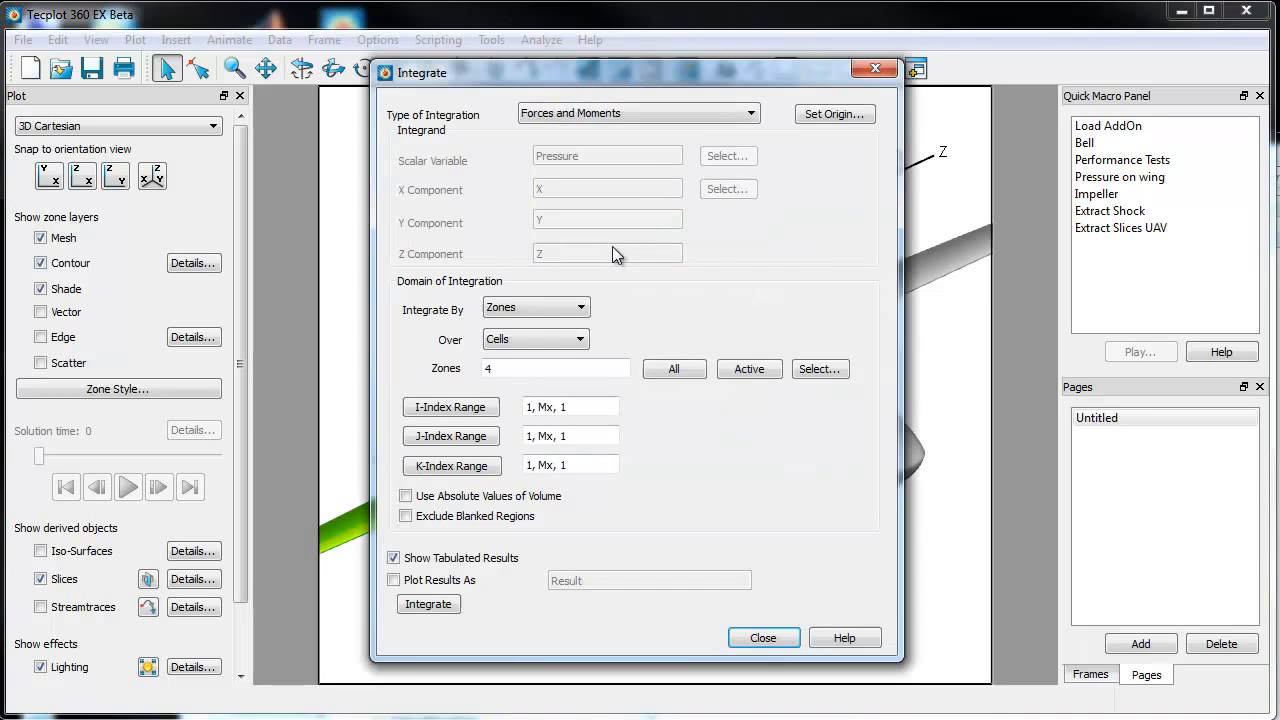
click(657, 117)
click(597, 171)
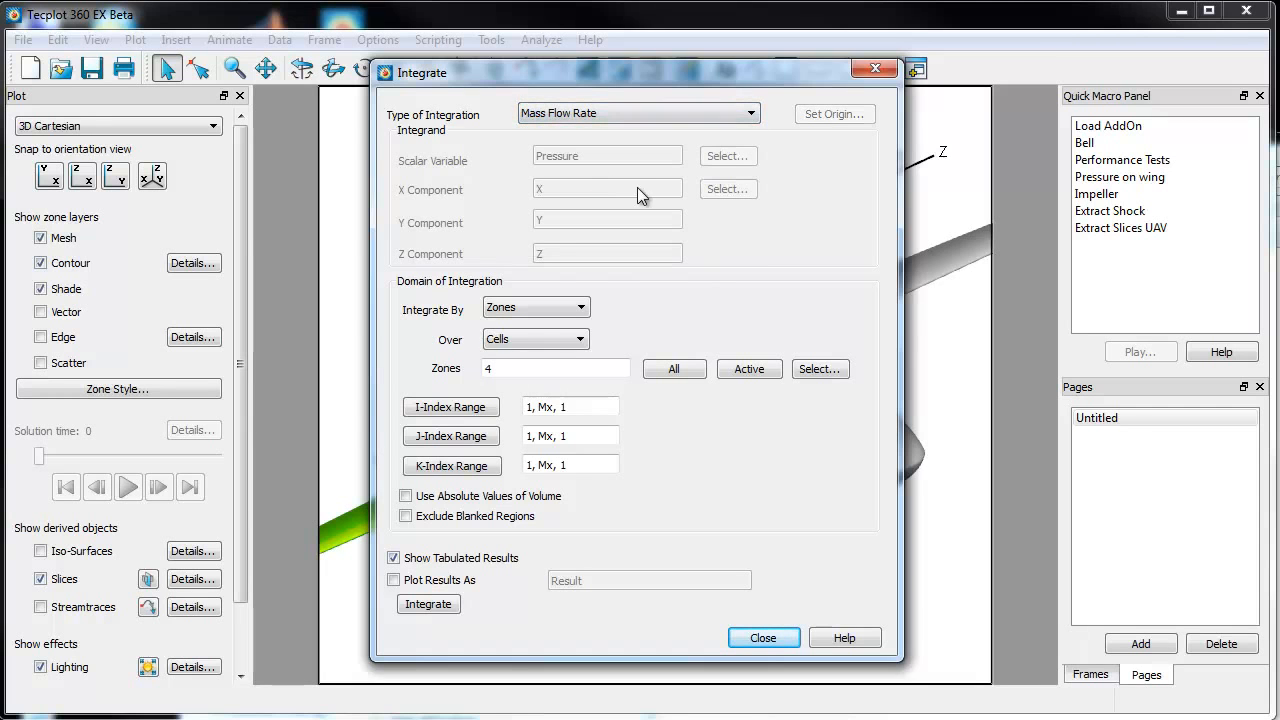
click(818, 369)
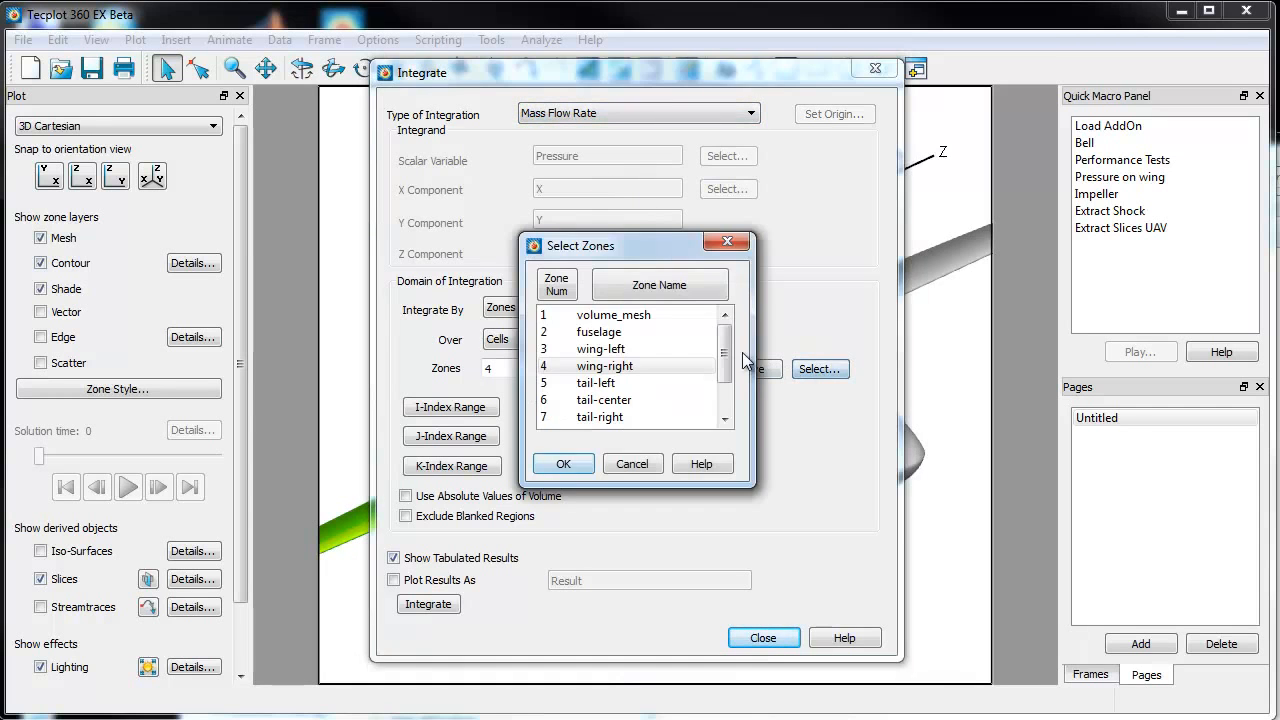
scroll(729, 350, down, 1)
click(640, 417)
click(563, 464)
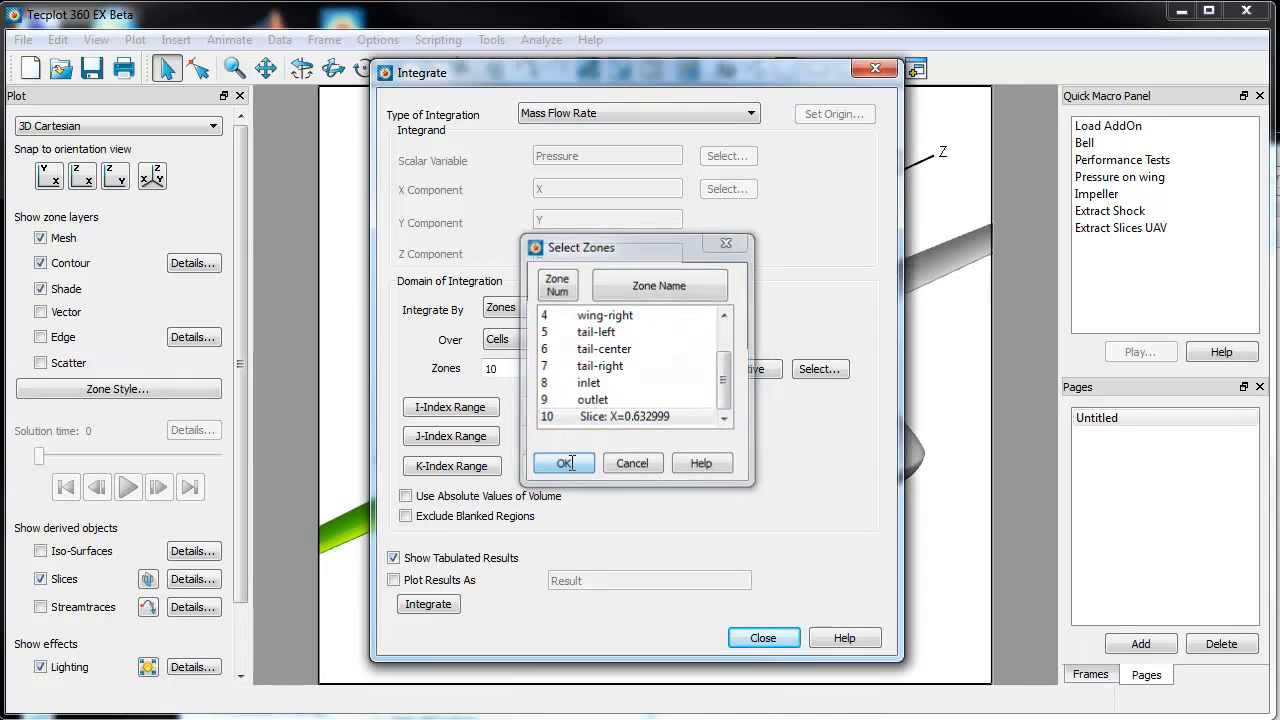
Run the mass flow rate integration with tabulated results, and close the results and the integration settings
click(428, 604)
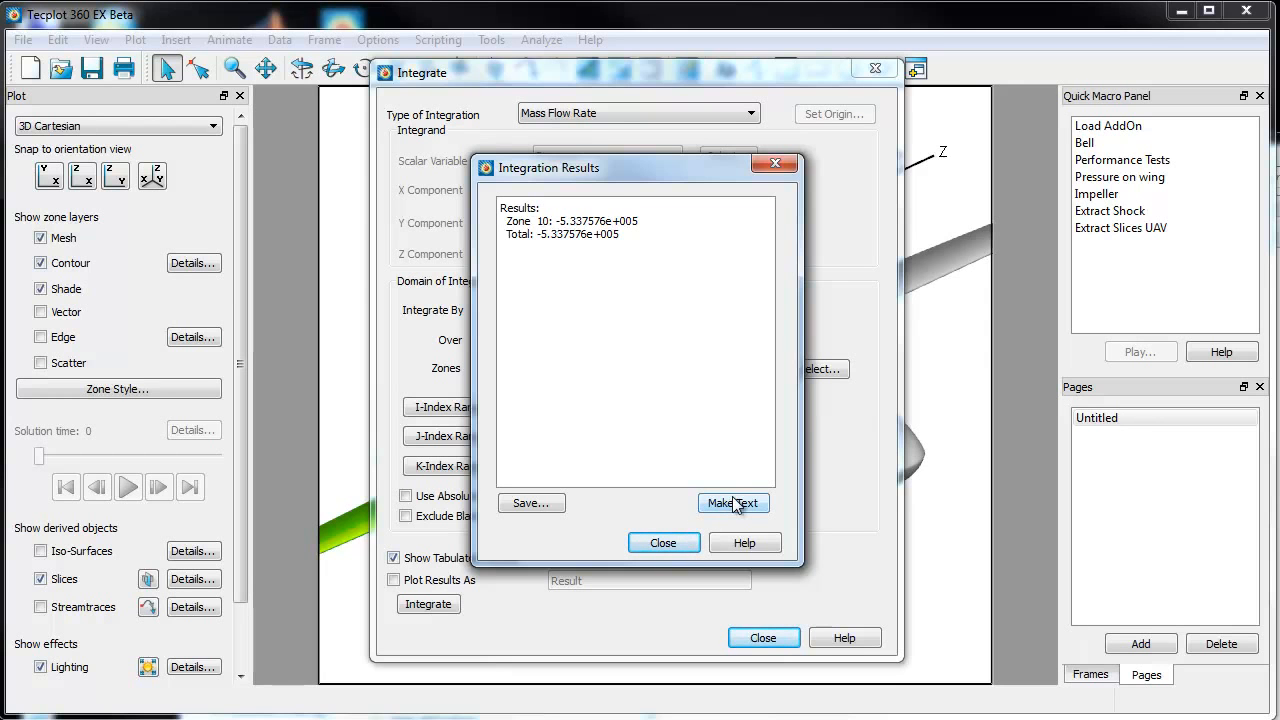
click(692, 549)
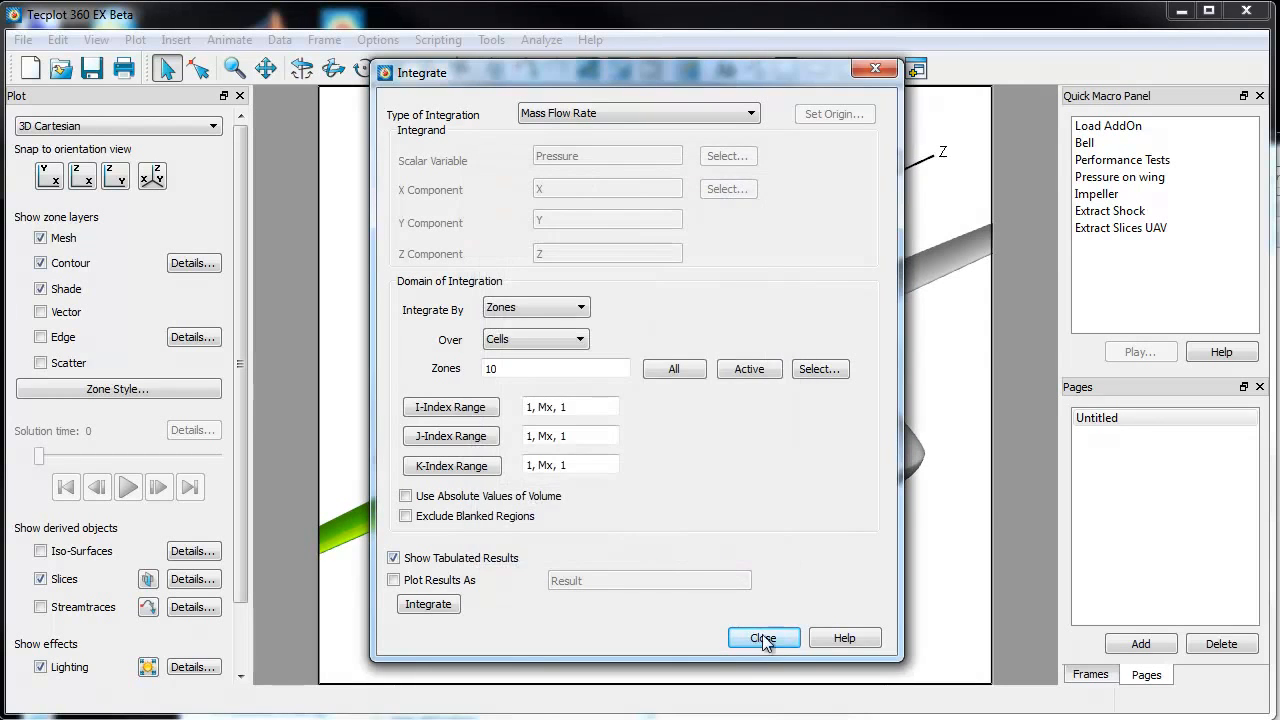
click(760, 638)
Examine the integration values stored in the auxiliary data for the Active Frame, and close the auxiliary data
click(303, 40)
mouse_move(279, 40)
click(352, 272)
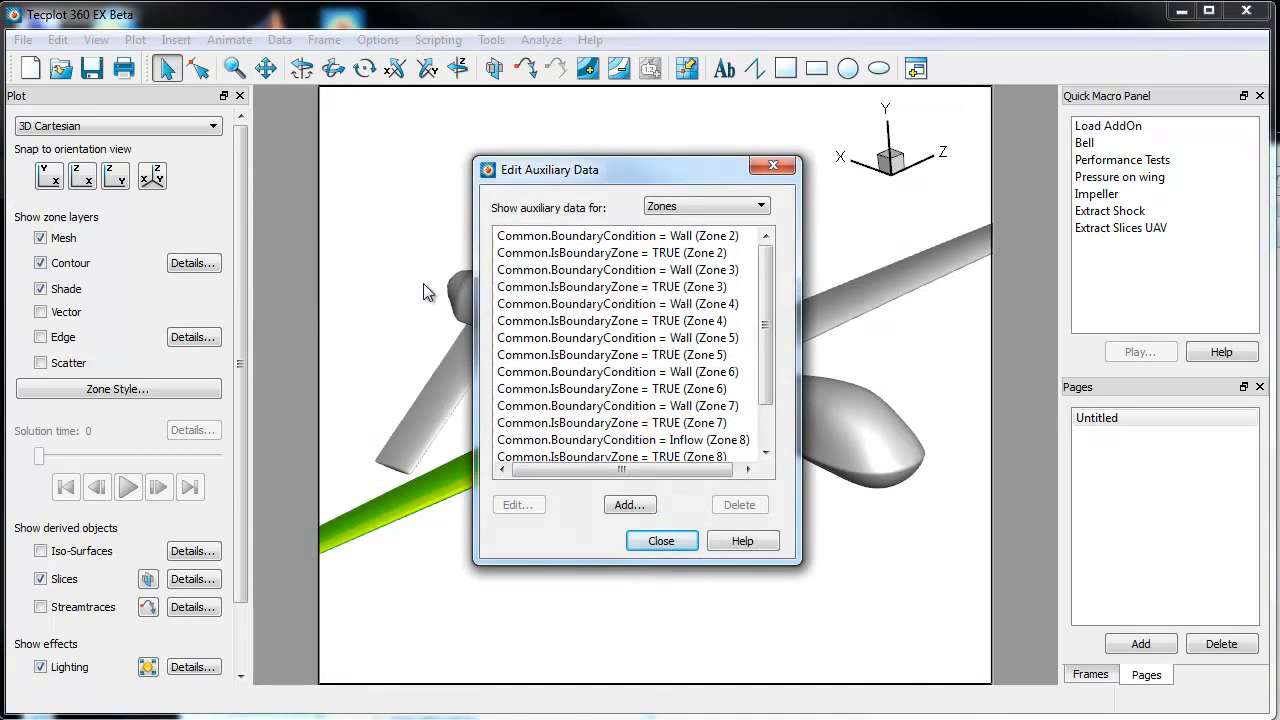
click(703, 207)
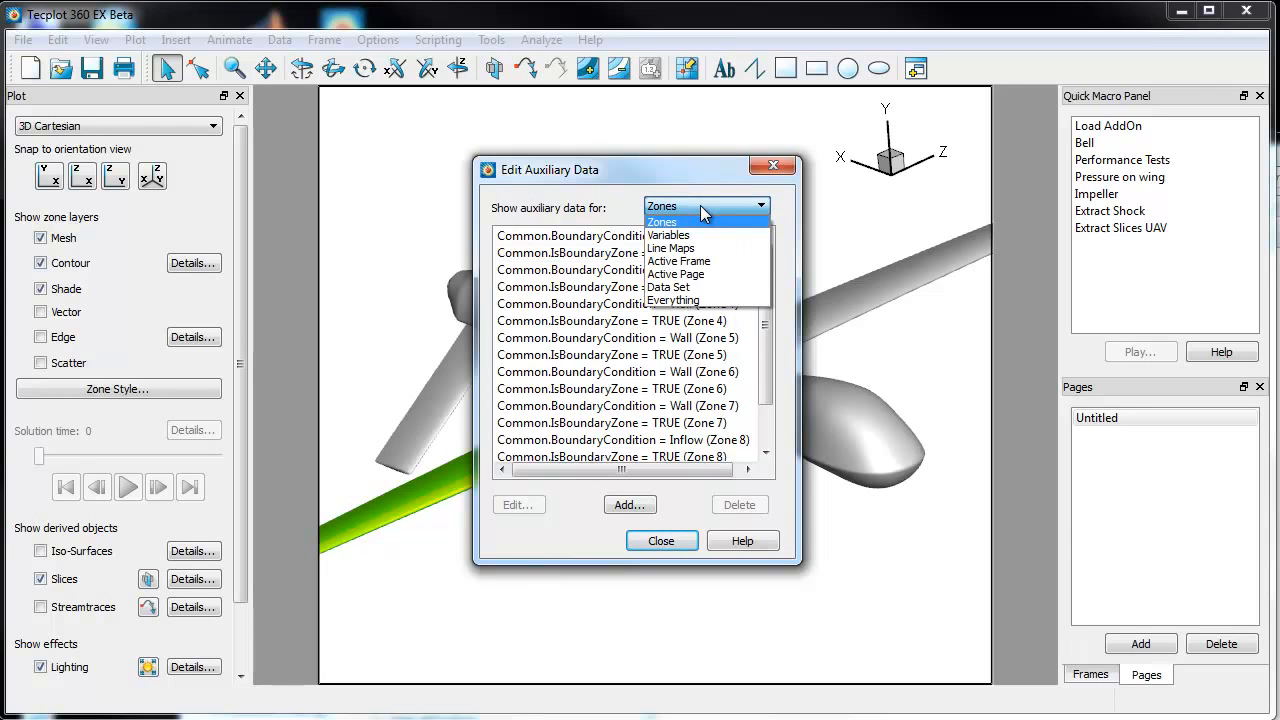
click(705, 262)
drag(651, 469, 573, 443)
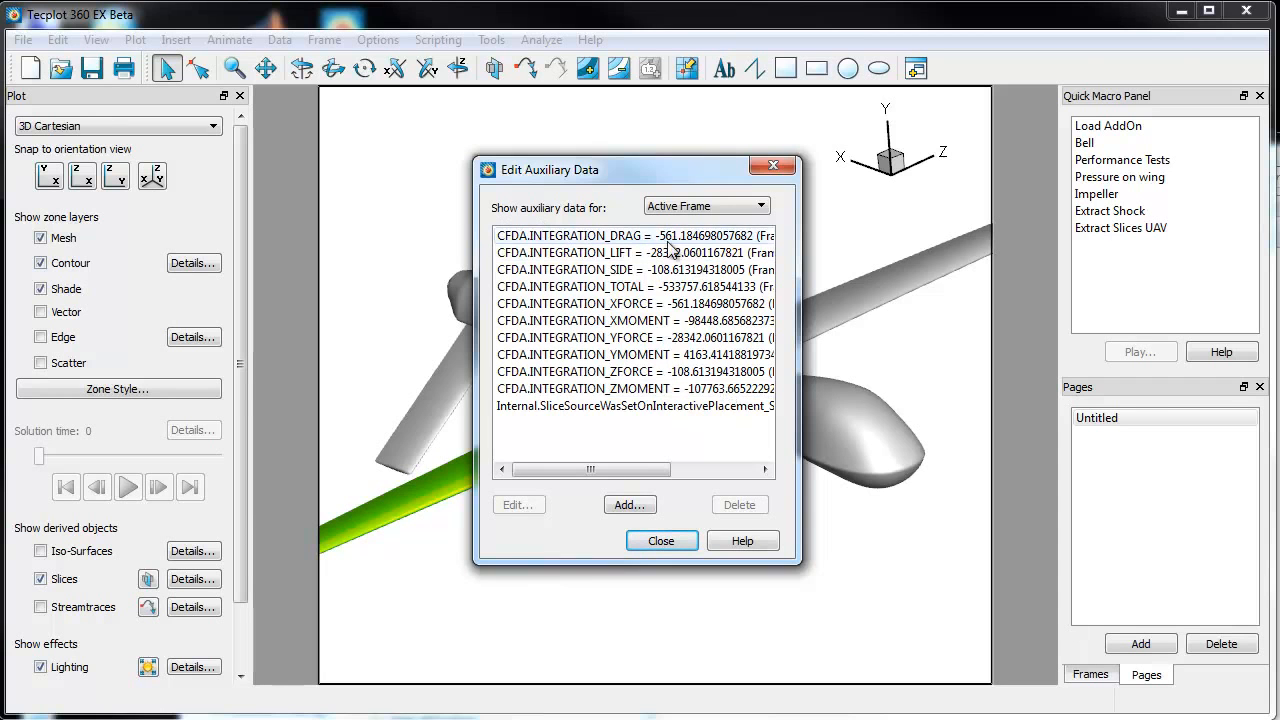
click(673, 538)
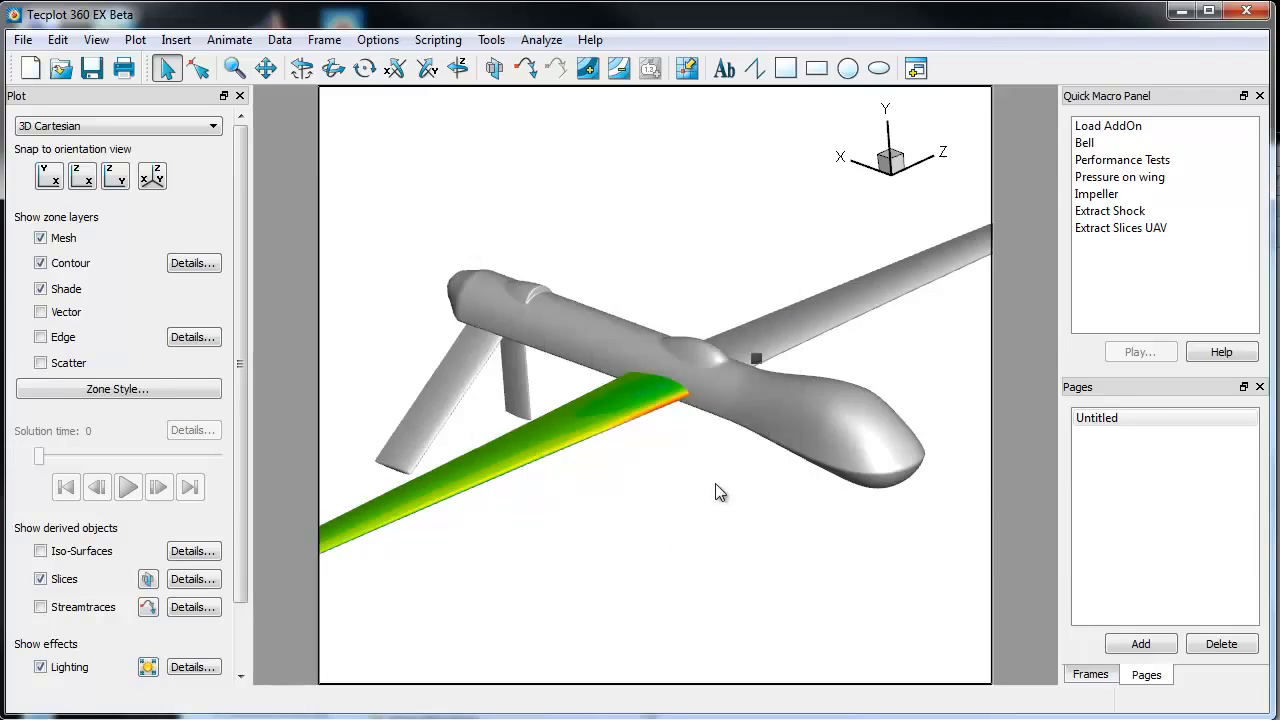